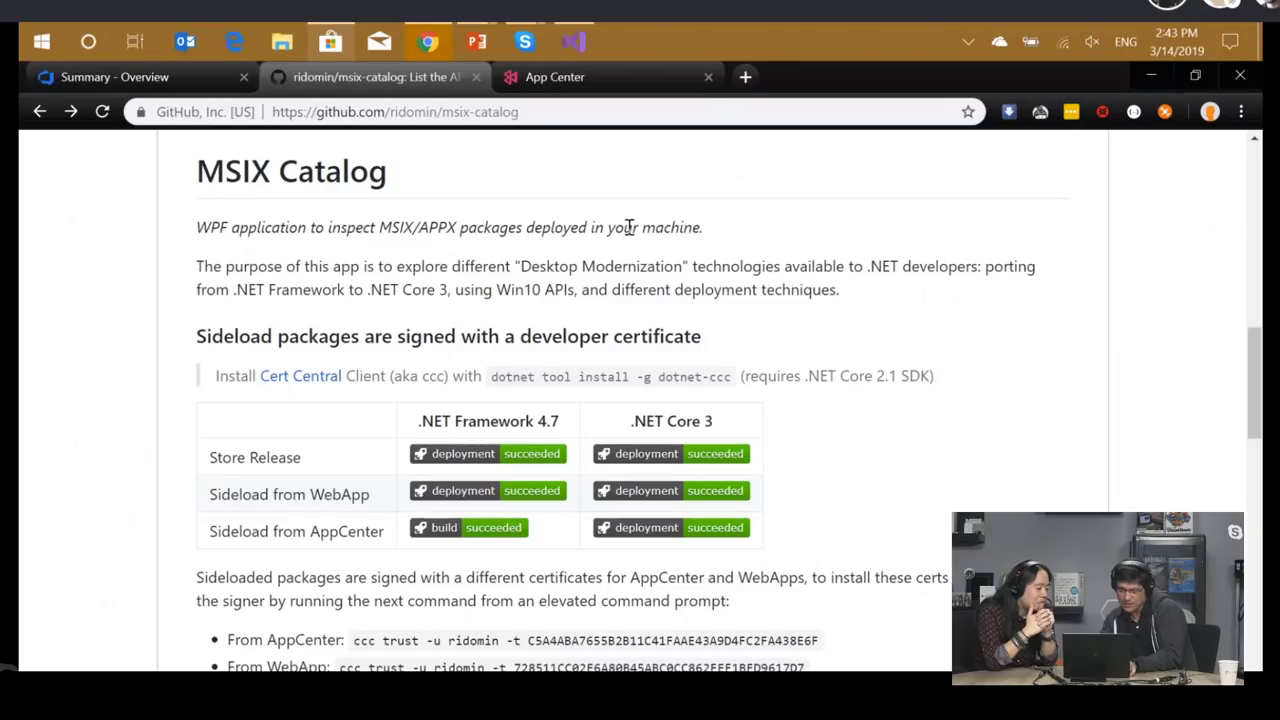
- Open the msix-catalog-net-CI build pipeline of the msix-catalog Azure DevOps project for editing
{"action": "left_click", "coordinate": [128, 80]}
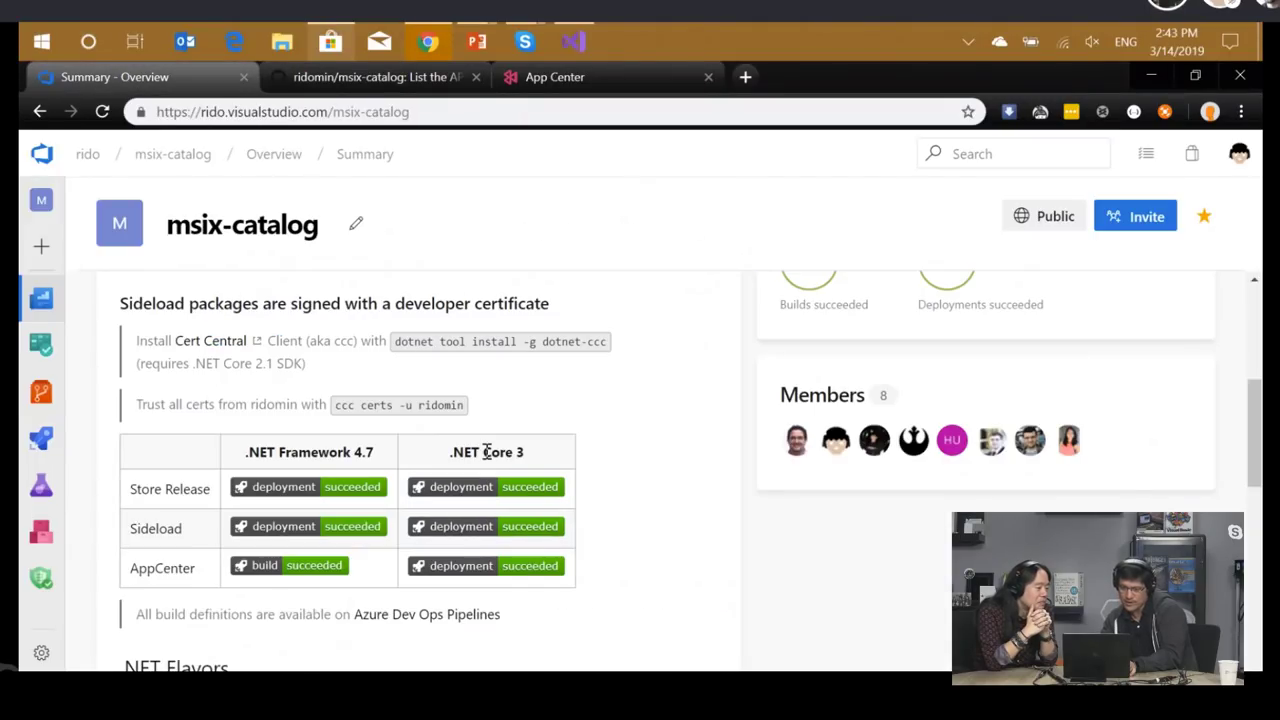
{"action": "mouse_move", "coordinate": [38, 446]}
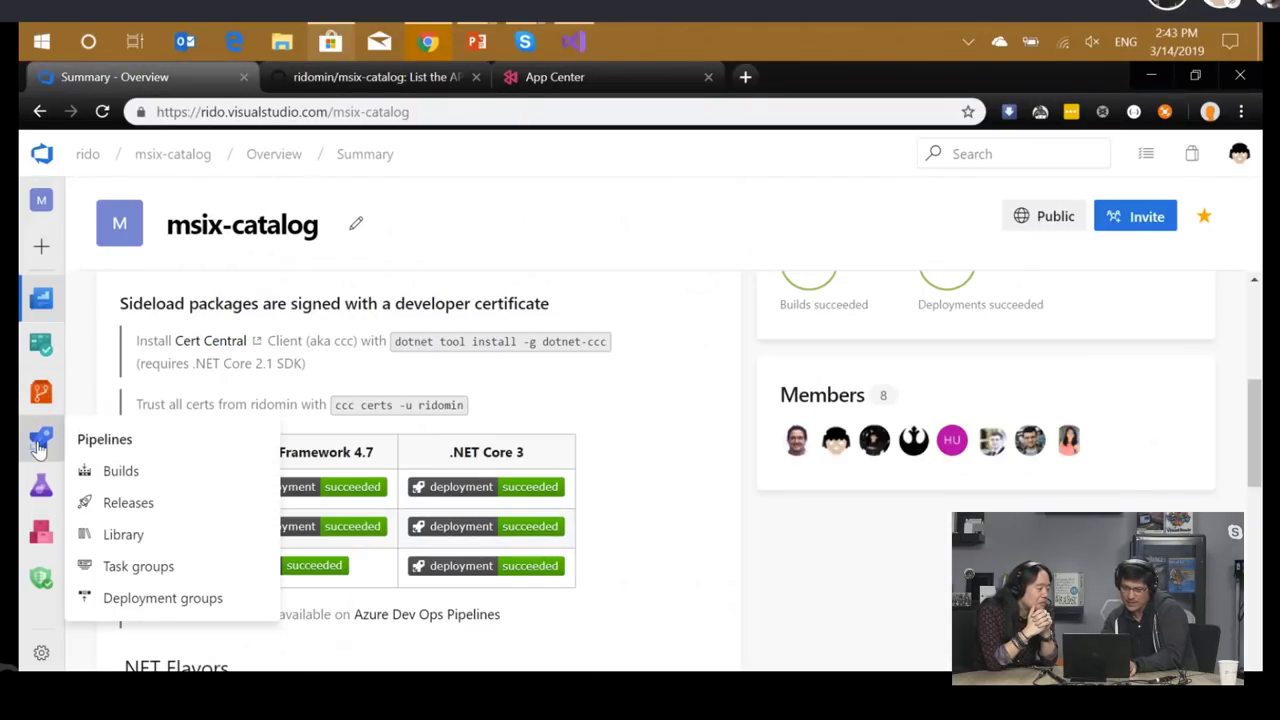
{"action": "left_click", "coordinate": [122, 473]}
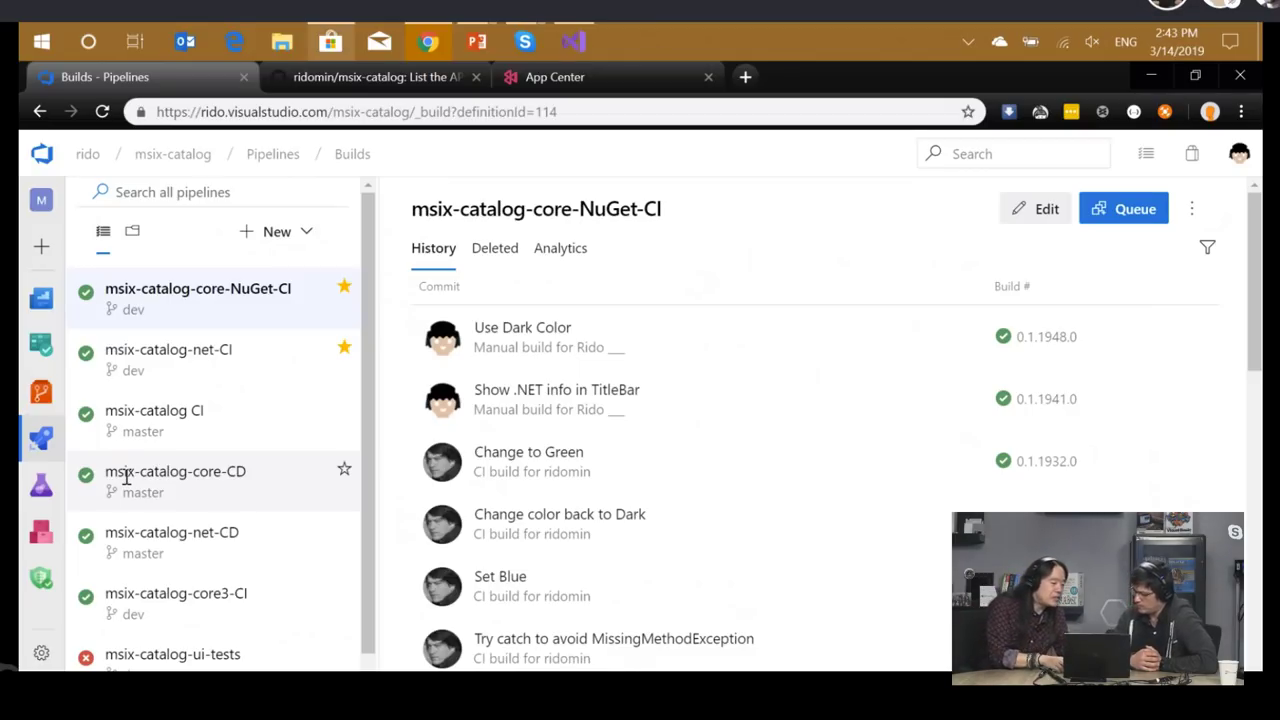
{"action": "left_click", "coordinate": [186, 352]}
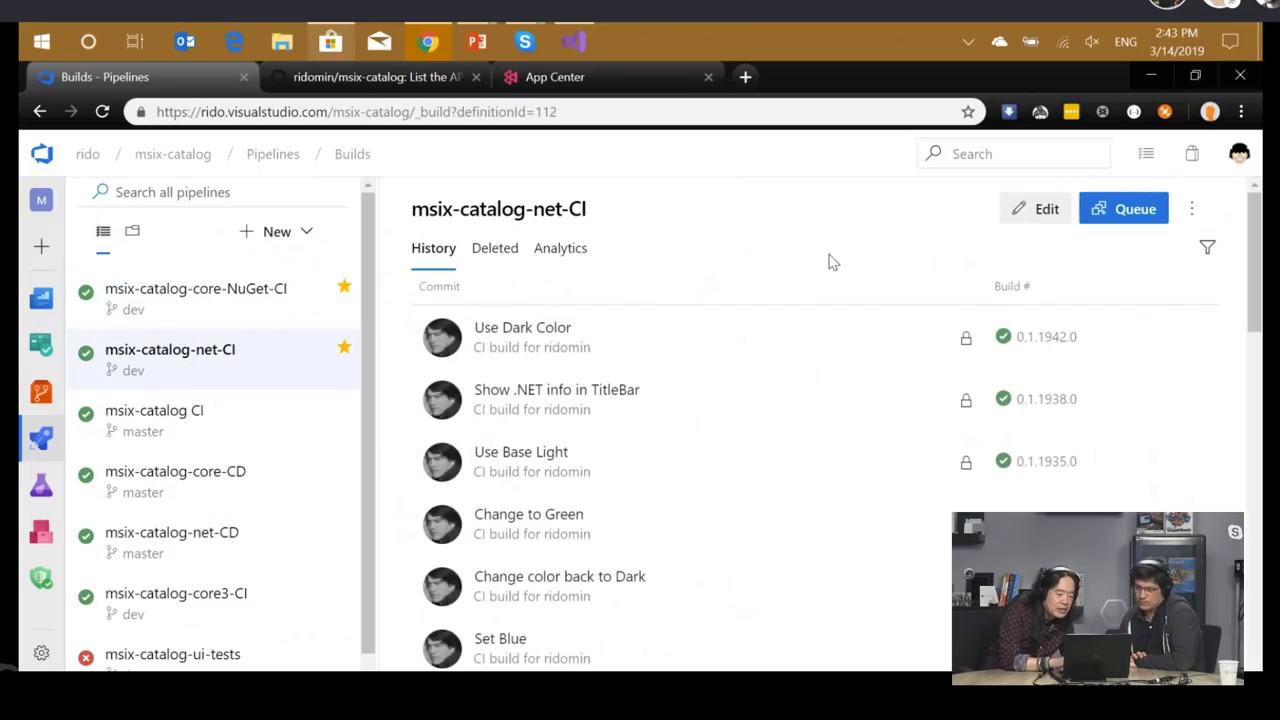
{"action": "left_click", "coordinate": [1021, 219]}
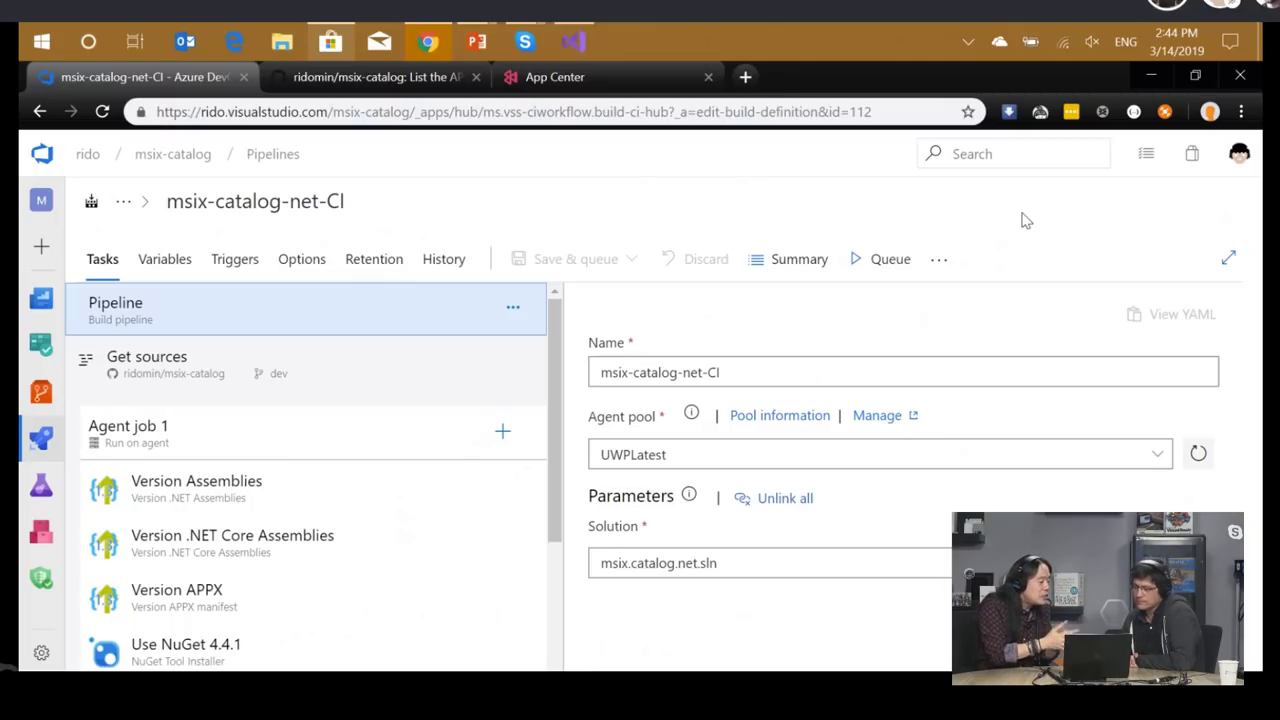
- Browse the full catalogue of tasks that can be added to Agent job 1
{"action": "left_click", "coordinate": [501, 437]}
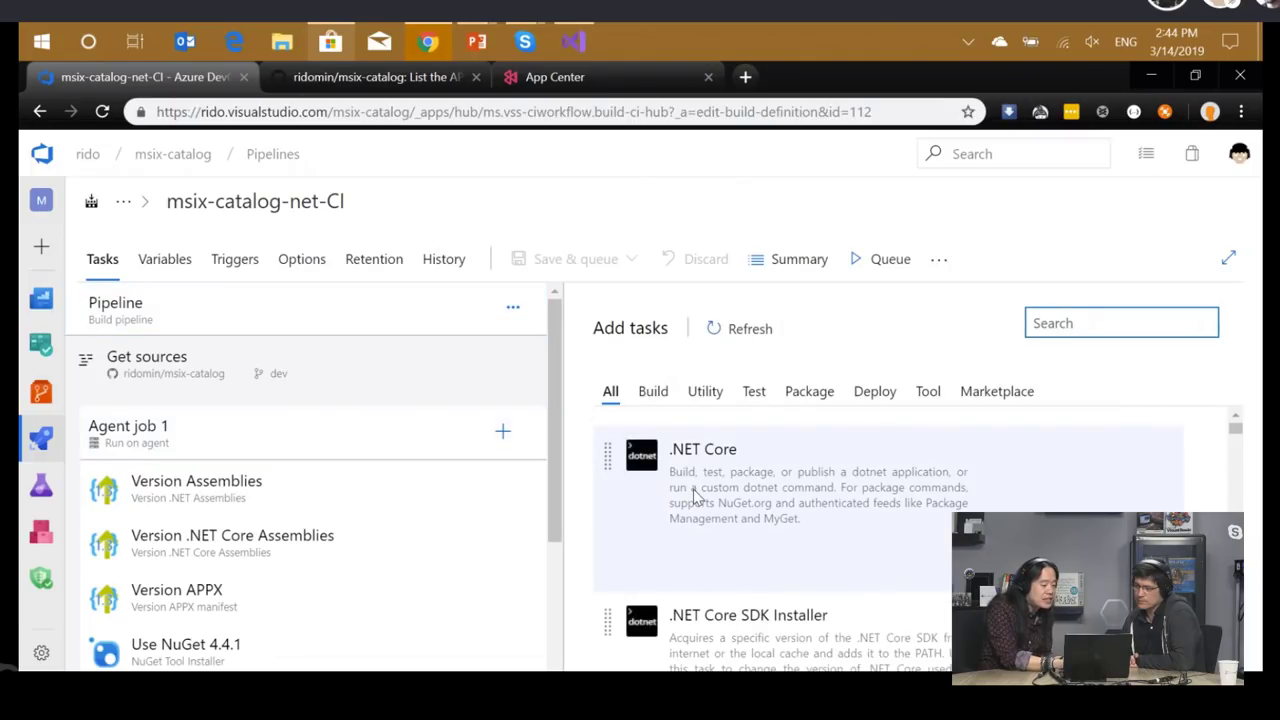
{"action": "scroll", "coordinate": [693, 489], "scroll_direction": "down", "scroll_amount": 2}
{"action": "scroll", "coordinate": [700, 505], "scroll_direction": "down", "scroll_amount": 4}
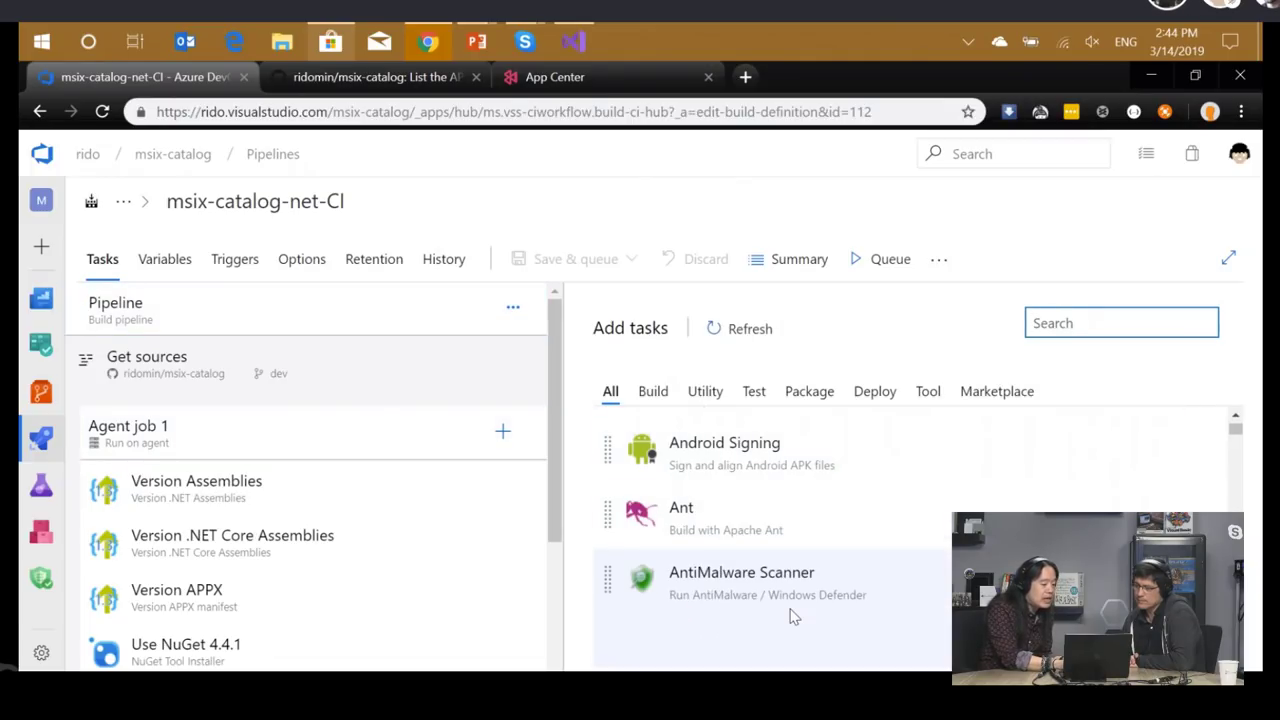
{"action": "scroll", "coordinate": [790, 617], "scroll_direction": "down", "scroll_amount": 3}
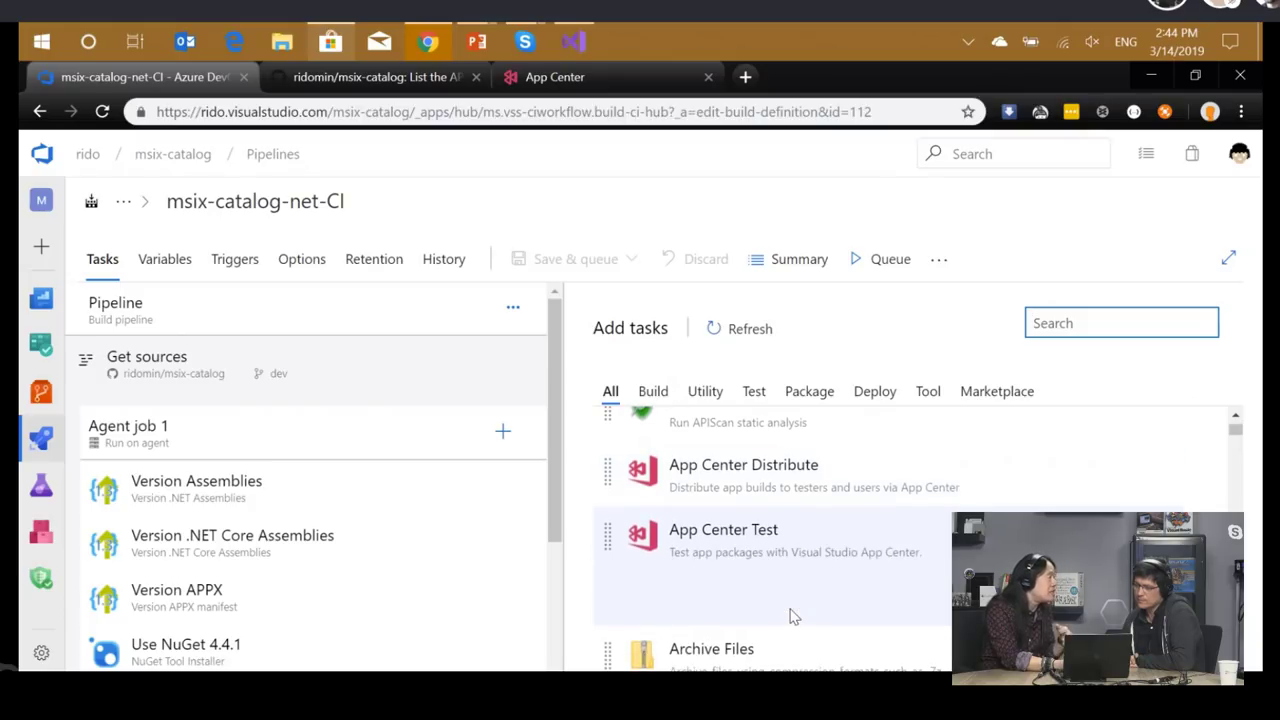
{"action": "scroll", "coordinate": [790, 617], "scroll_direction": "down", "scroll_amount": 4}
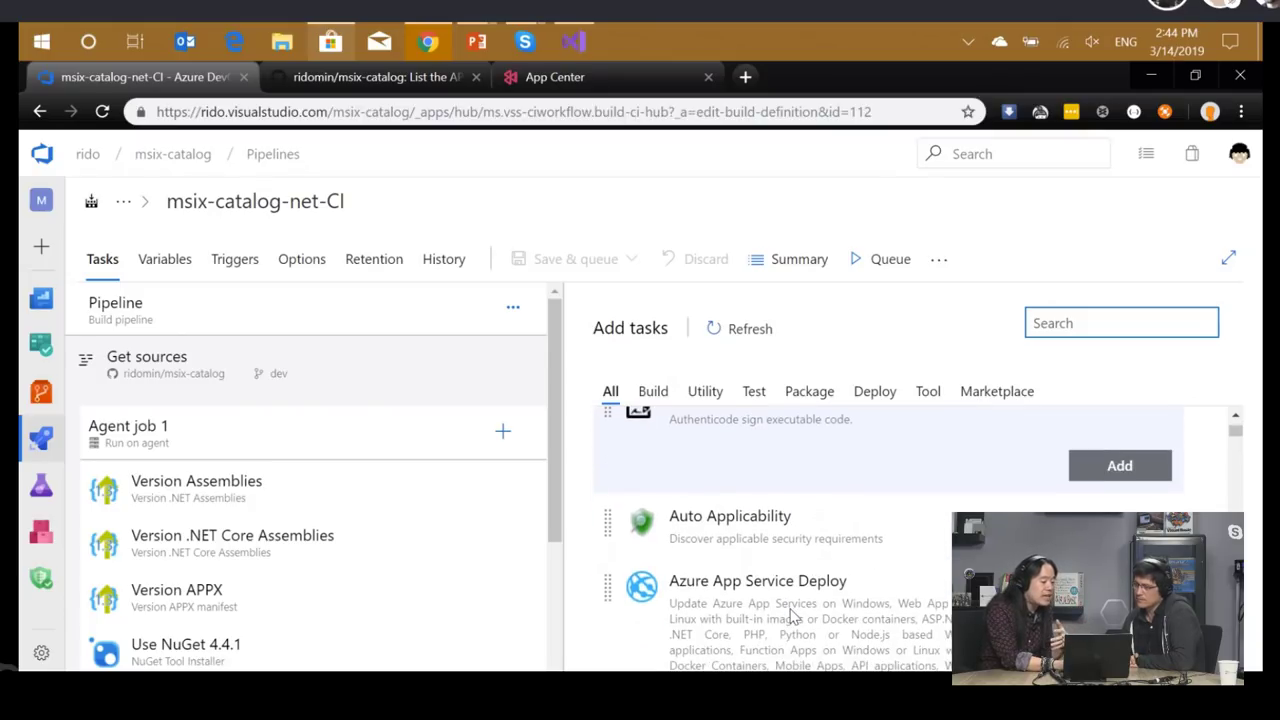
{"action": "scroll", "coordinate": [790, 617], "scroll_direction": "down", "scroll_amount": 4}
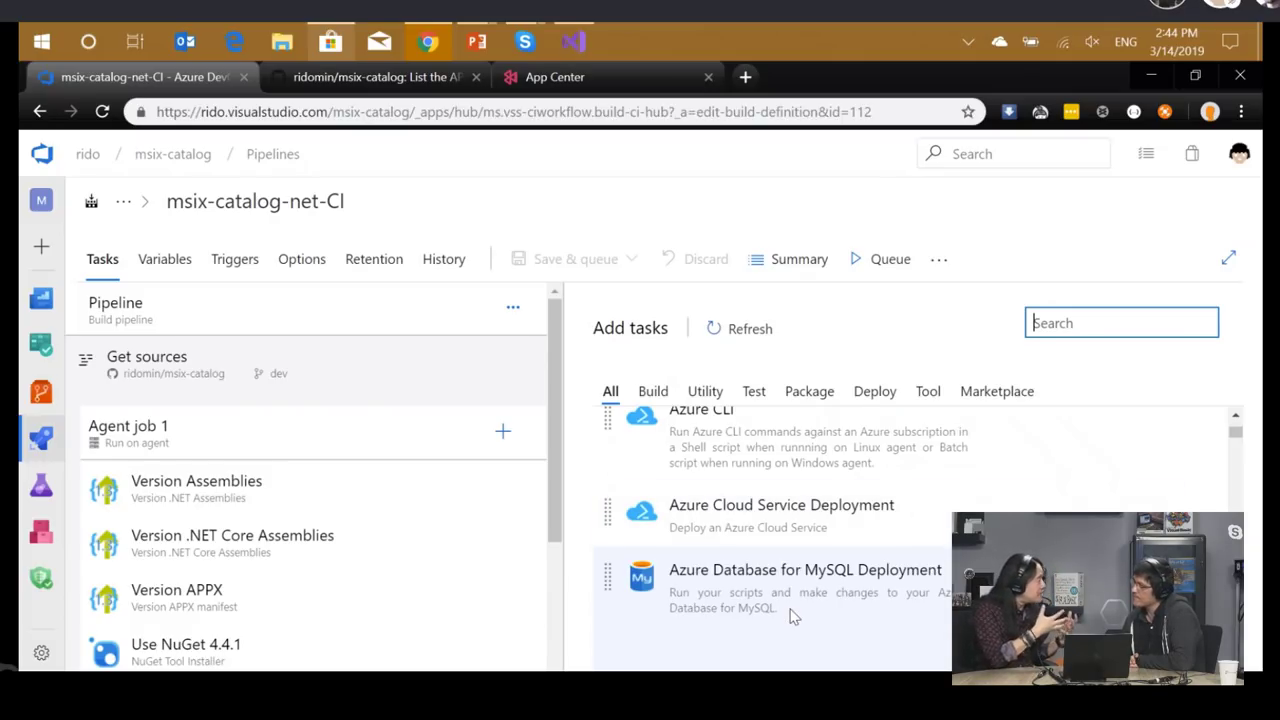
- Browse the Marketplace extensions offered as additional build tasks
{"action": "left_click", "coordinate": [980, 394]}
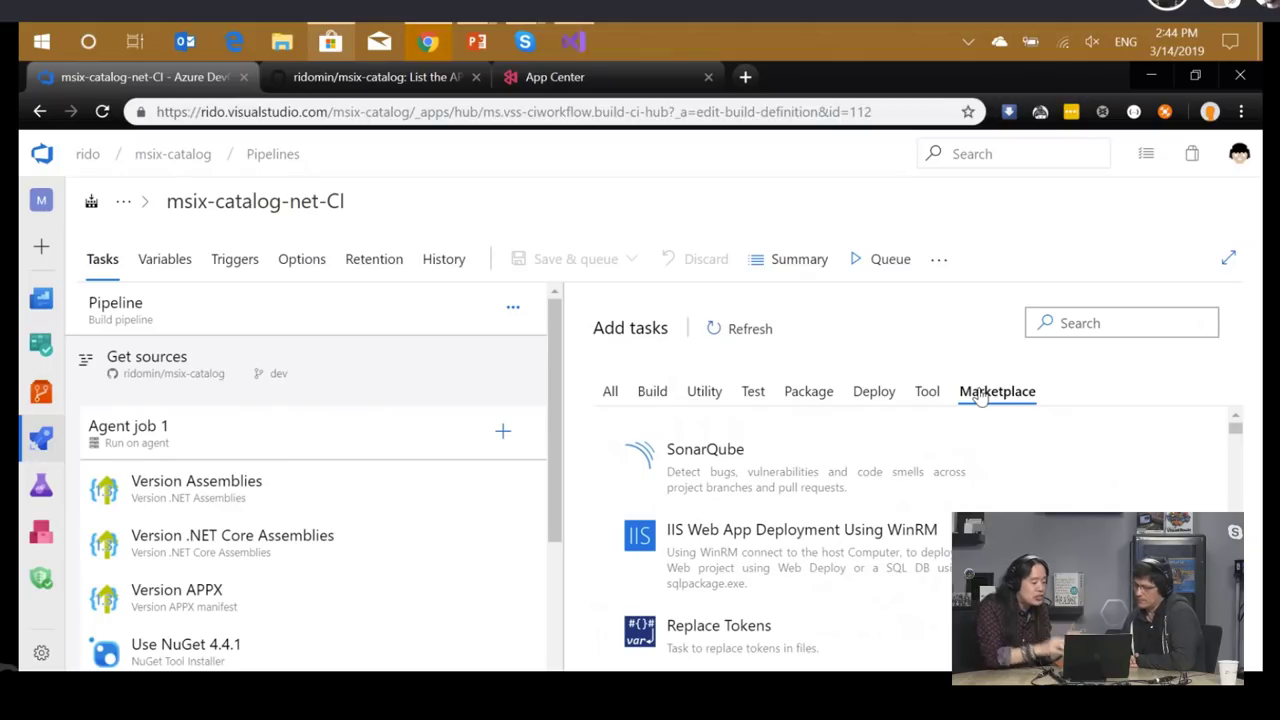
{"action": "scroll", "coordinate": [920, 540], "scroll_direction": "down", "scroll_amount": 5}
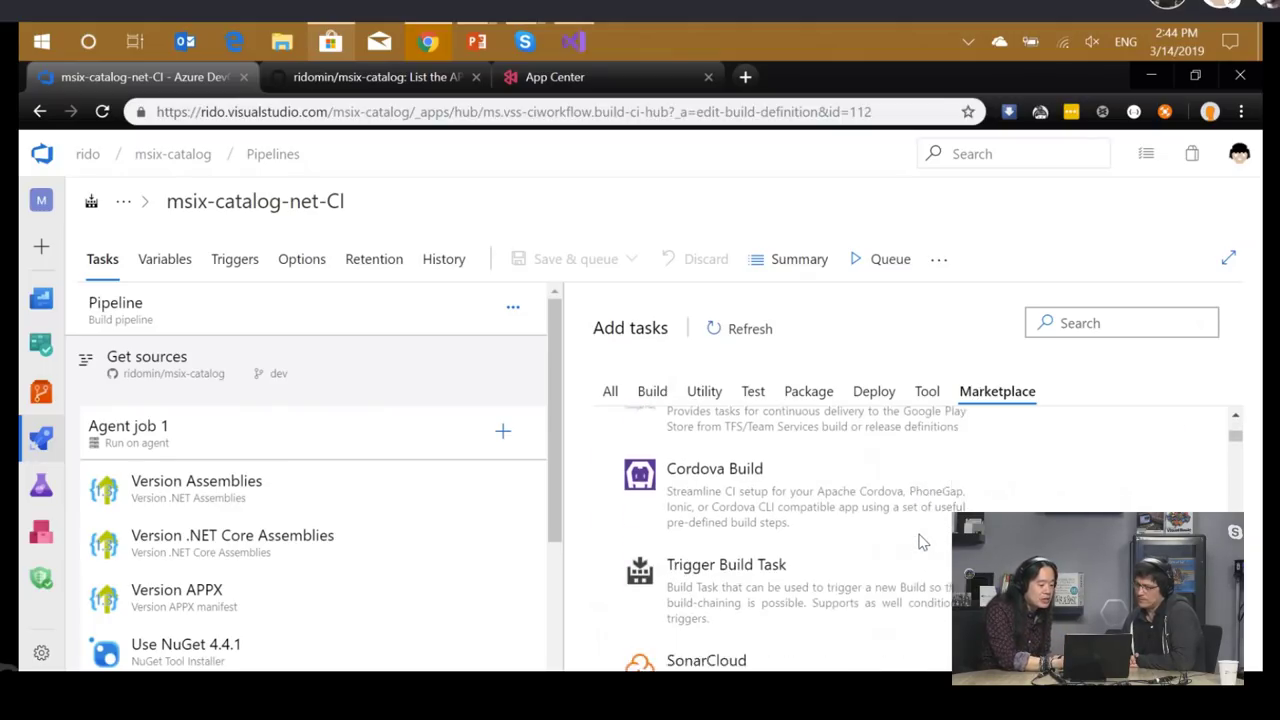
{"action": "scroll", "coordinate": [920, 540], "scroll_direction": "down", "scroll_amount": 10}
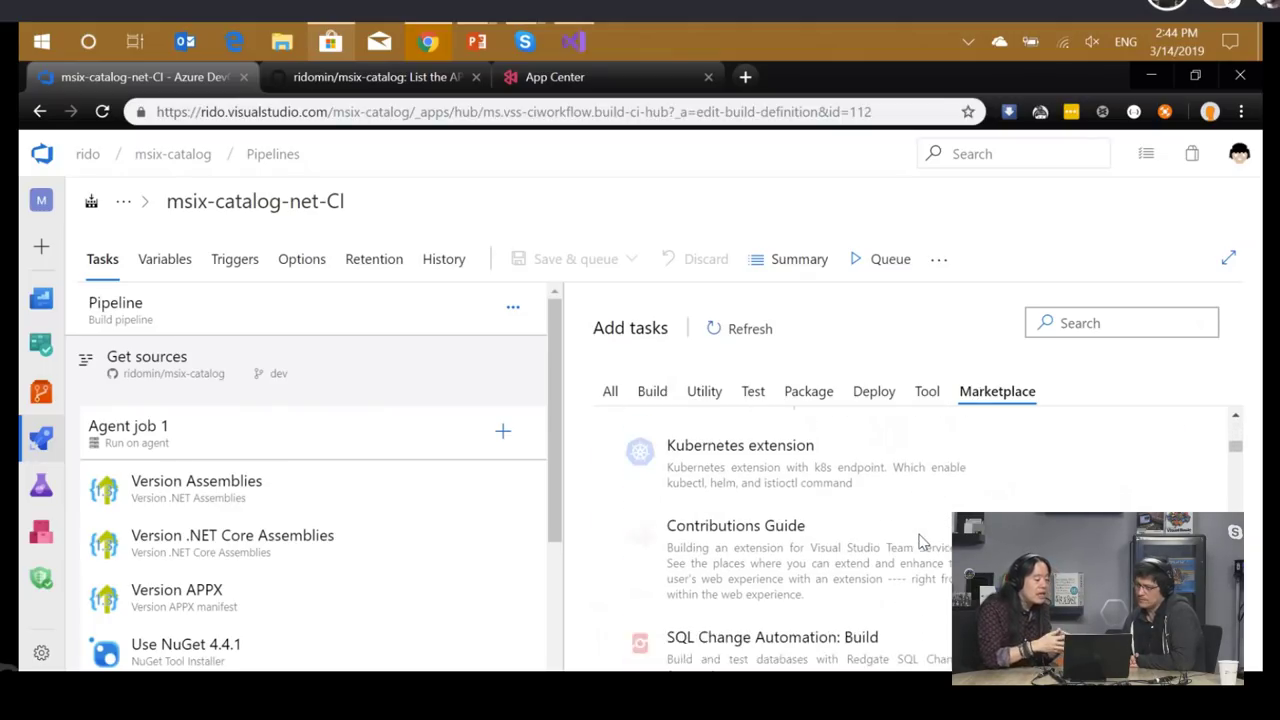
{"action": "scroll", "coordinate": [922, 541], "scroll_direction": "down", "scroll_amount": 2}
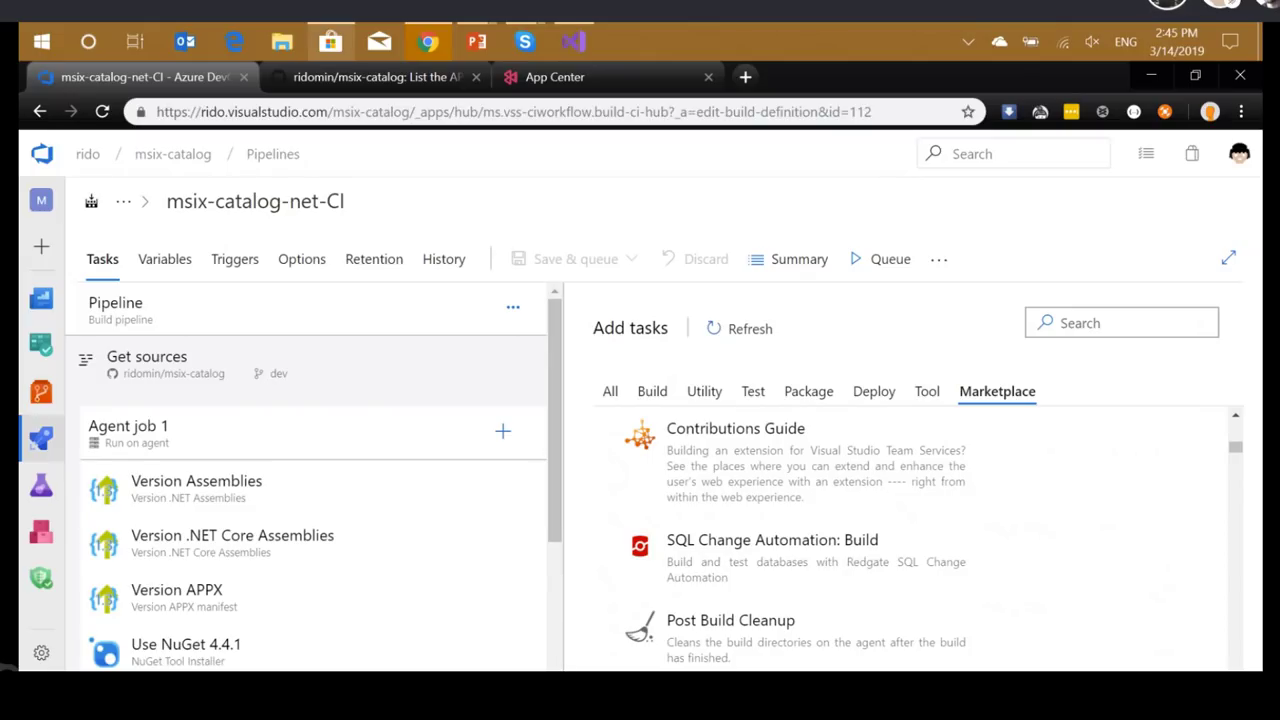
- Review the settings of the Version Assemblies, Version .NET Core Assemblies and Version APPX tasks
{"action": "scroll", "coordinate": [313, 477], "scroll_direction": "down", "scroll_amount": 1}
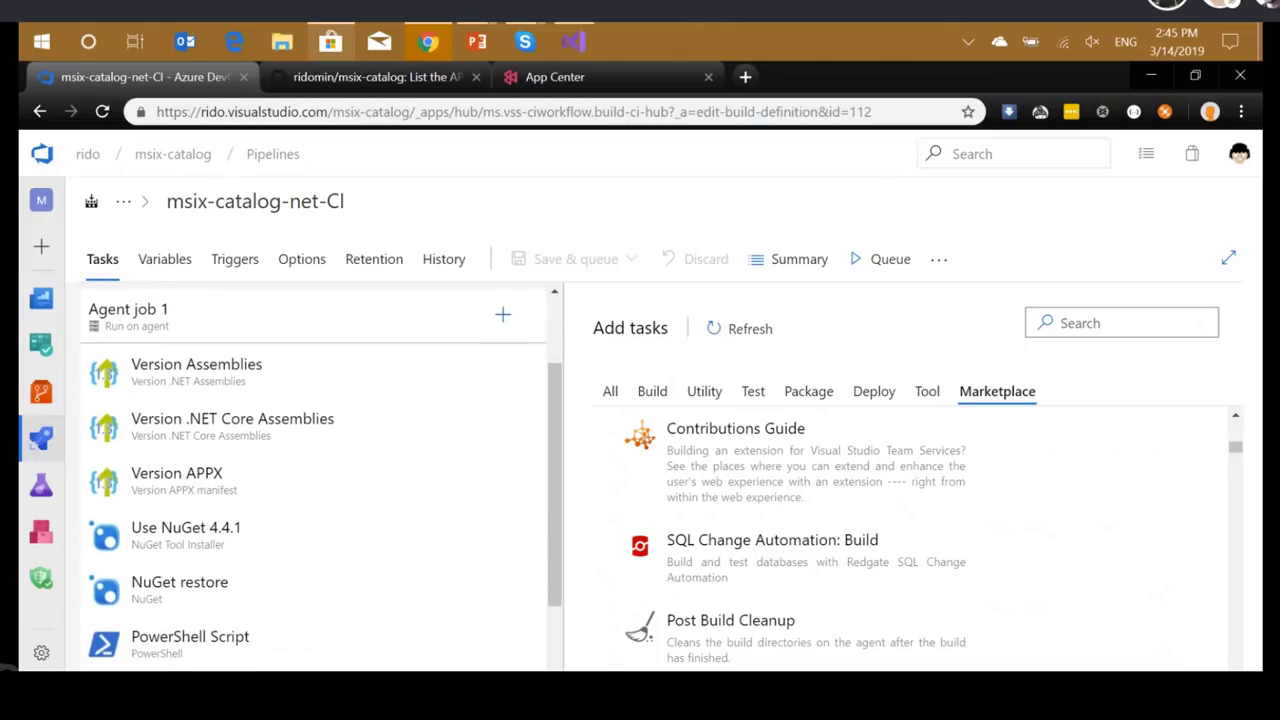
{"action": "left_click", "coordinate": [262, 387]}
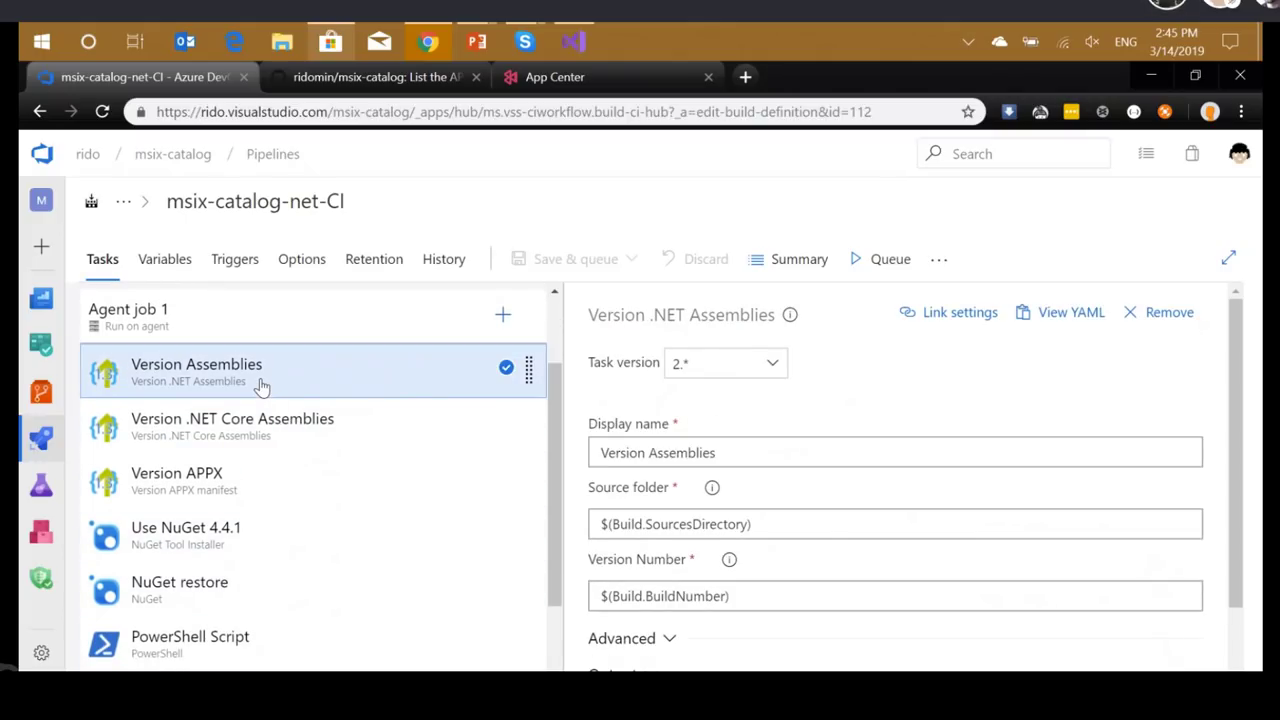
{"action": "left_click", "coordinate": [255, 425]}
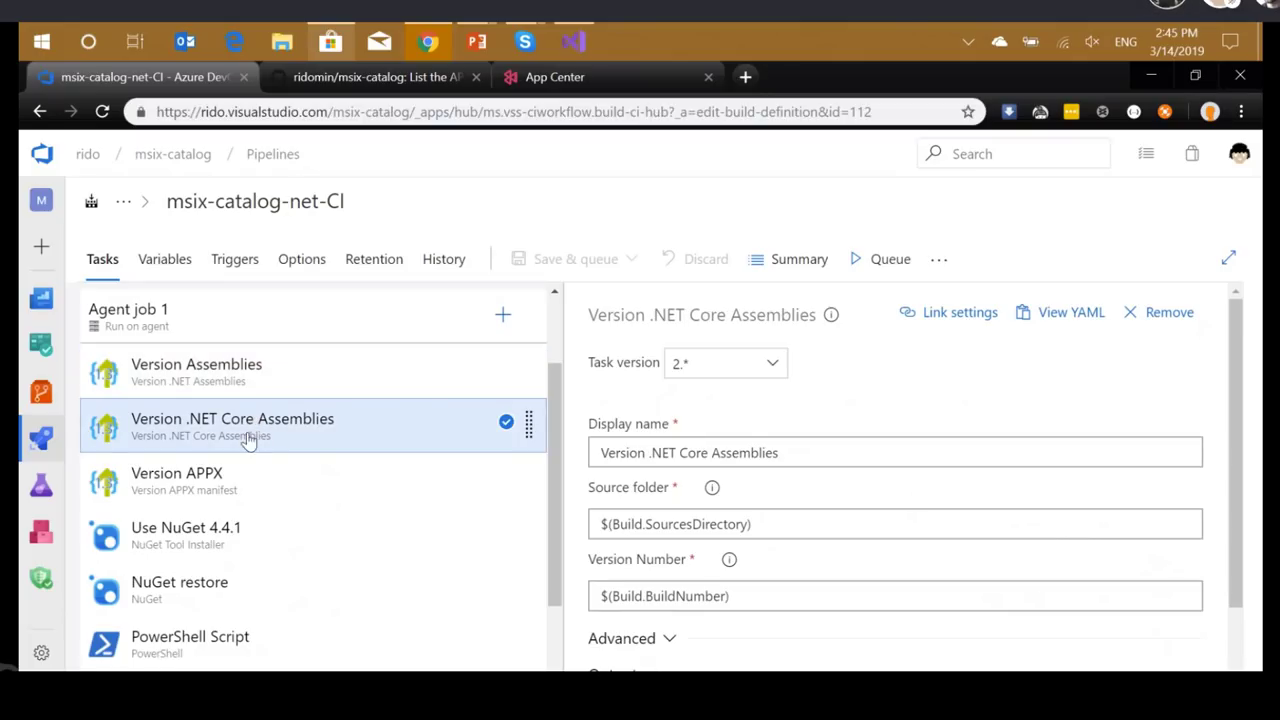
{"action": "left_click", "coordinate": [229, 487]}
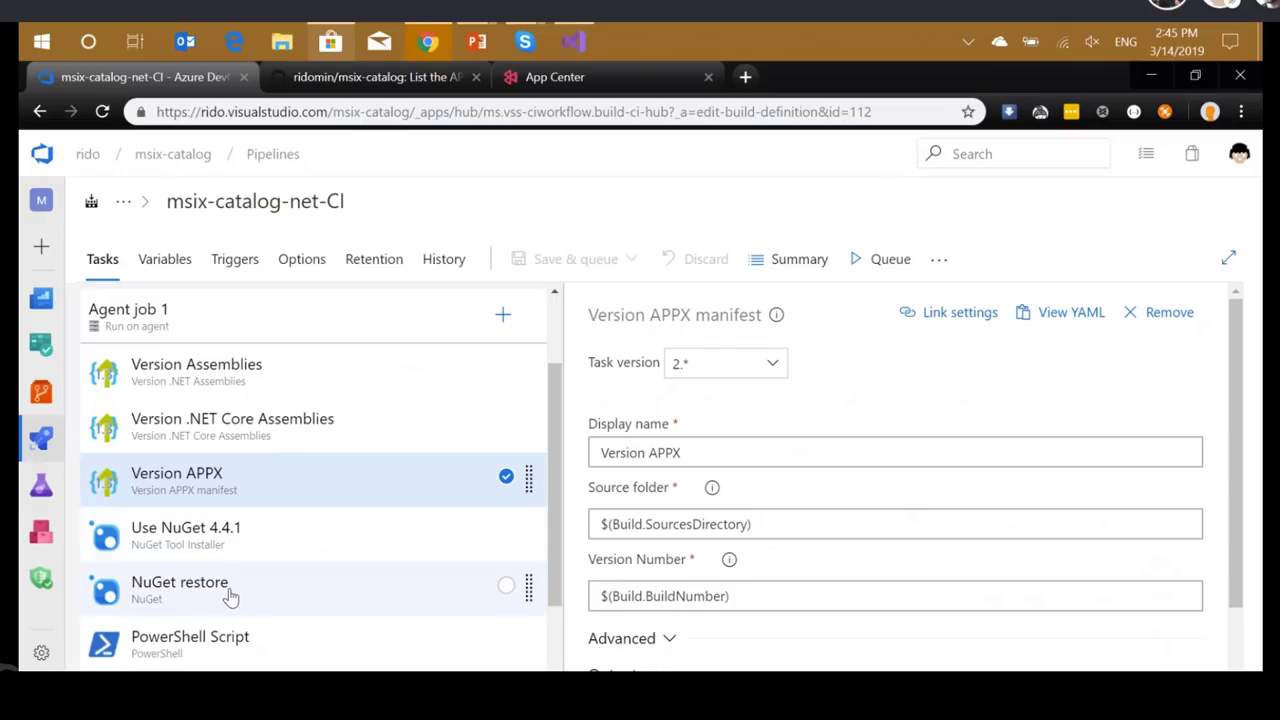
- Review the PowerShell Script task's script path, arguments and error action preference
{"action": "left_click", "coordinate": [274, 640]}
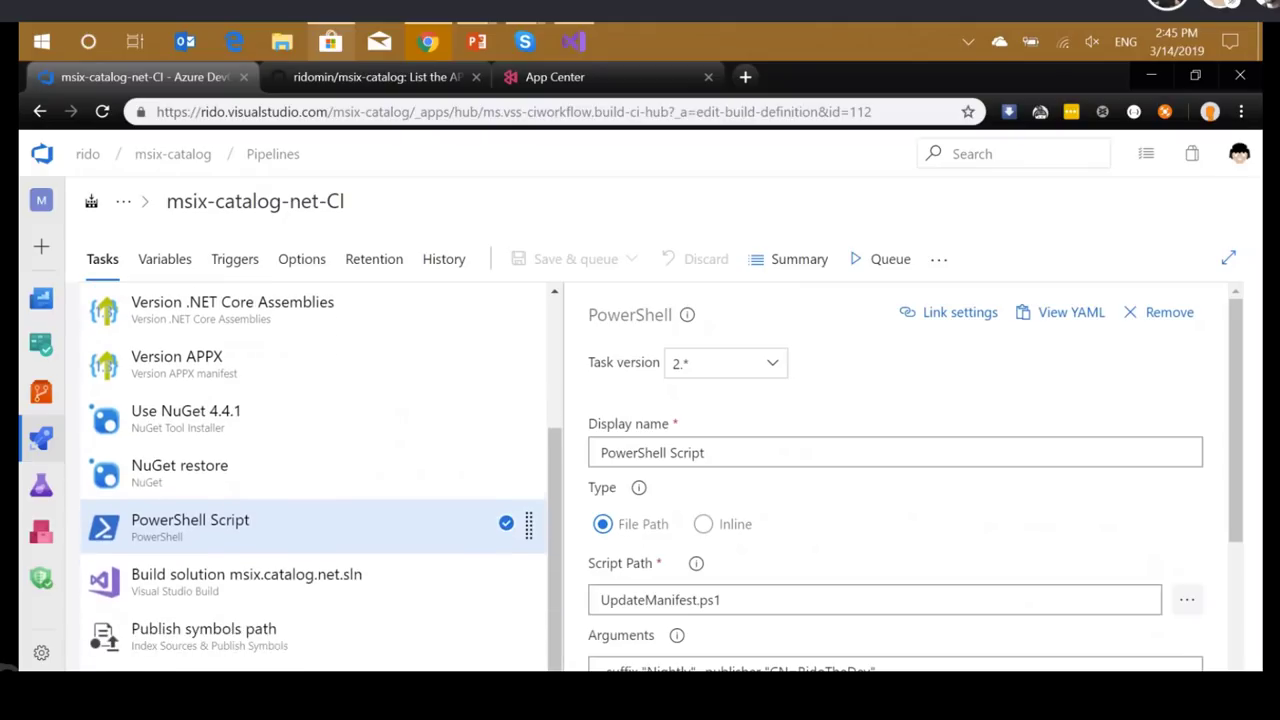
{"action": "scroll", "coordinate": [320, 480], "scroll_direction": "down", "scroll_amount": 1}
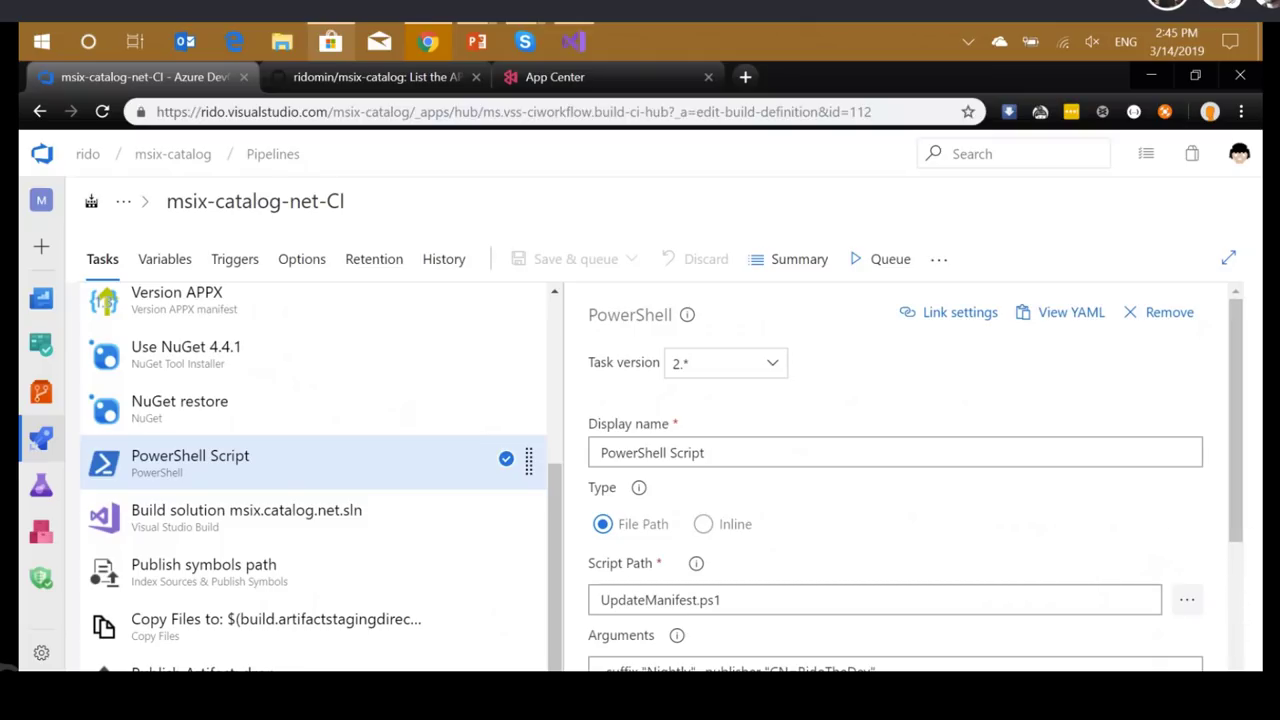
{"action": "scroll", "coordinate": [895, 480], "scroll_direction": "down", "scroll_amount": 3}
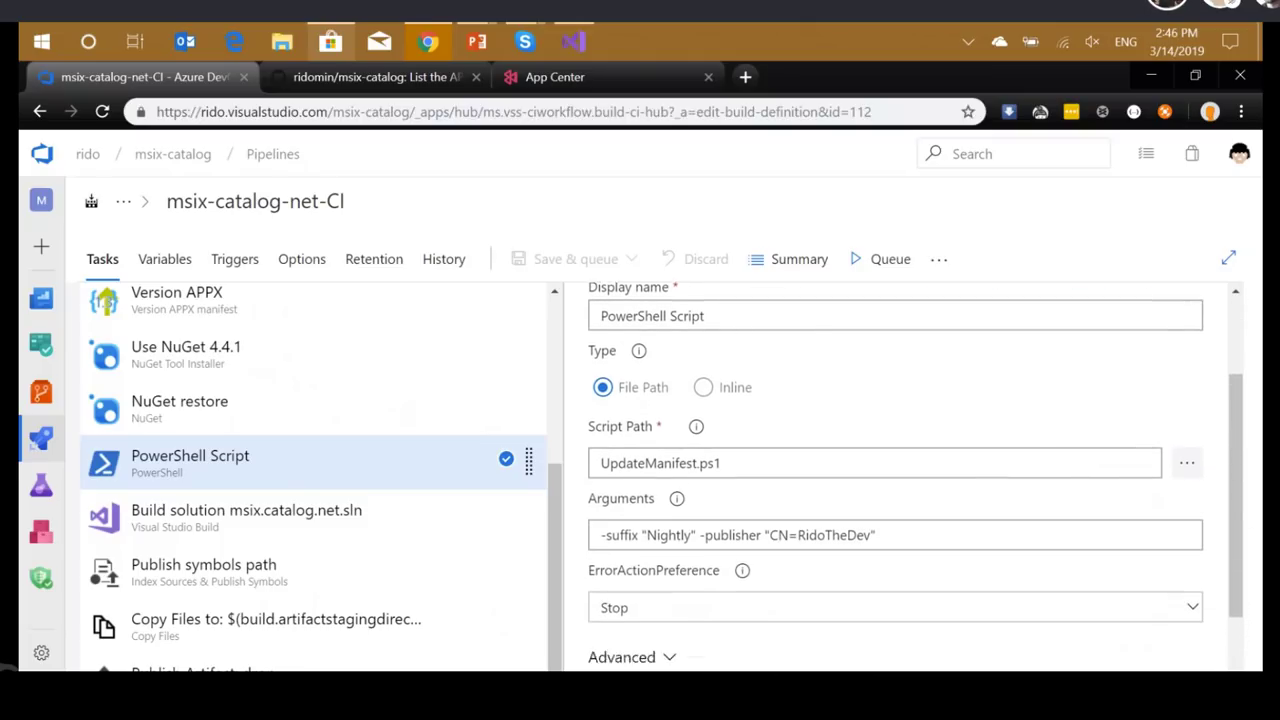
{"action": "scroll", "coordinate": [895, 480], "scroll_direction": "down", "scroll_amount": 1}
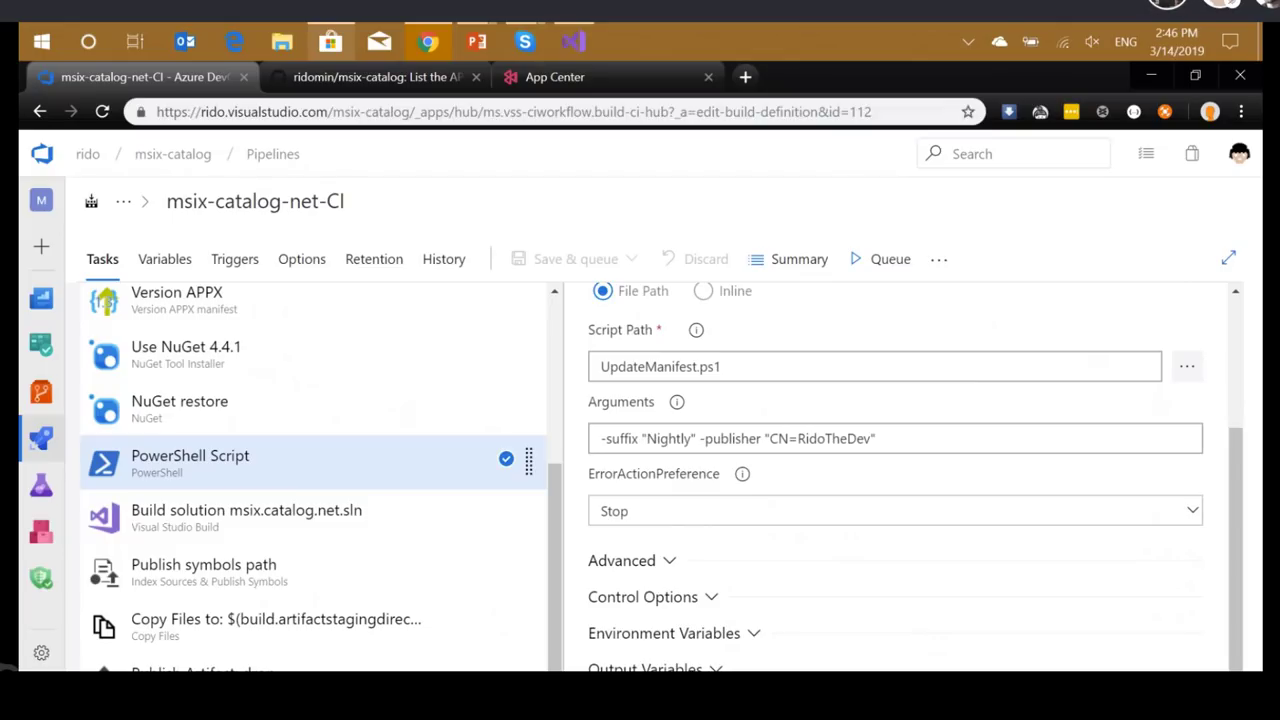
- Examine the MSBuild arguments of the msix.catalog.net.sln build task, highlighting AppxPackageSigningEnabled, AppInstallerUri and AppxBundlePlatforms
{"action": "left_click", "coordinate": [396, 512]}
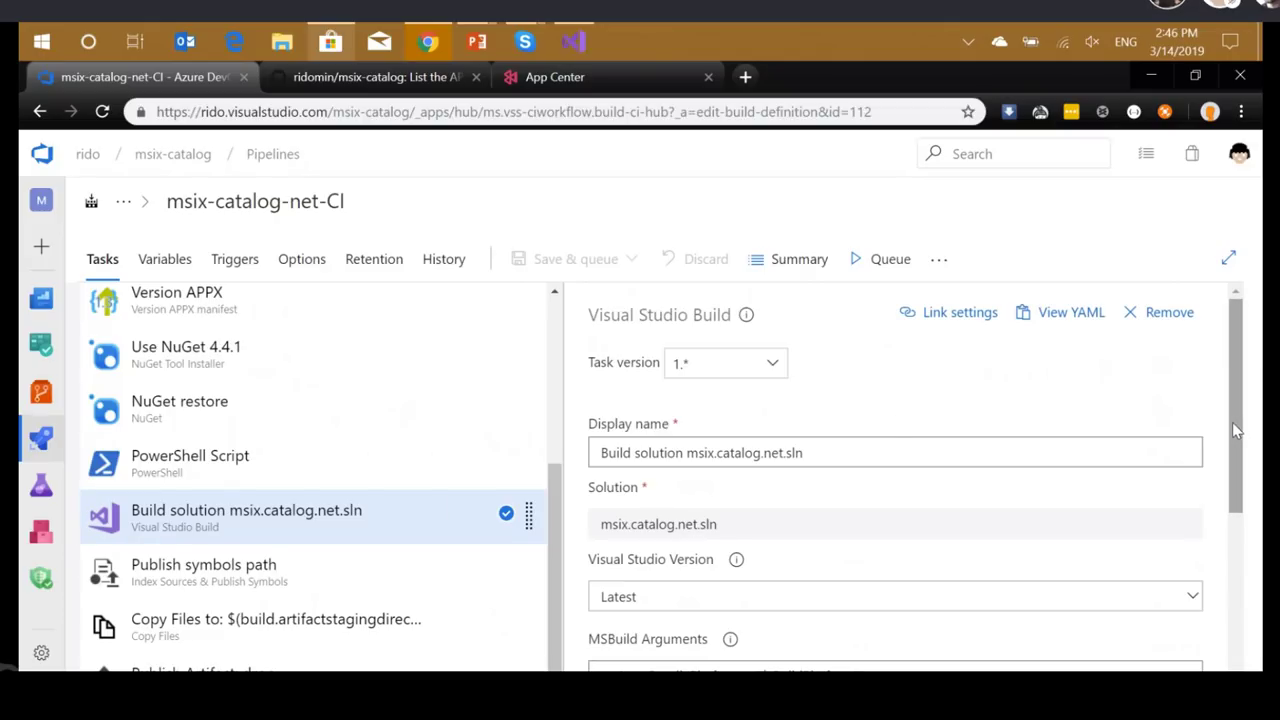
{"action": "scroll", "coordinate": [916, 477], "scroll_direction": "down", "scroll_amount": 3}
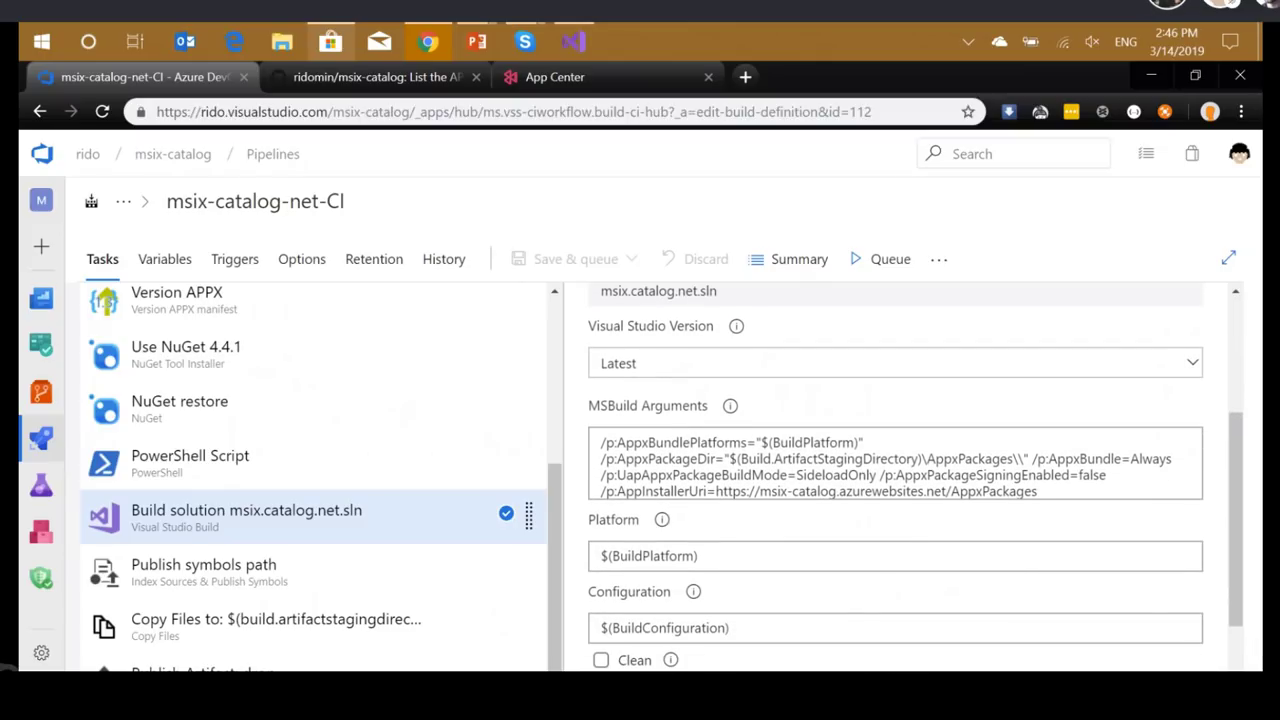
{"action": "left_click", "coordinate": [1046, 475]}
{"action": "double_click", "coordinate": [990, 476]}
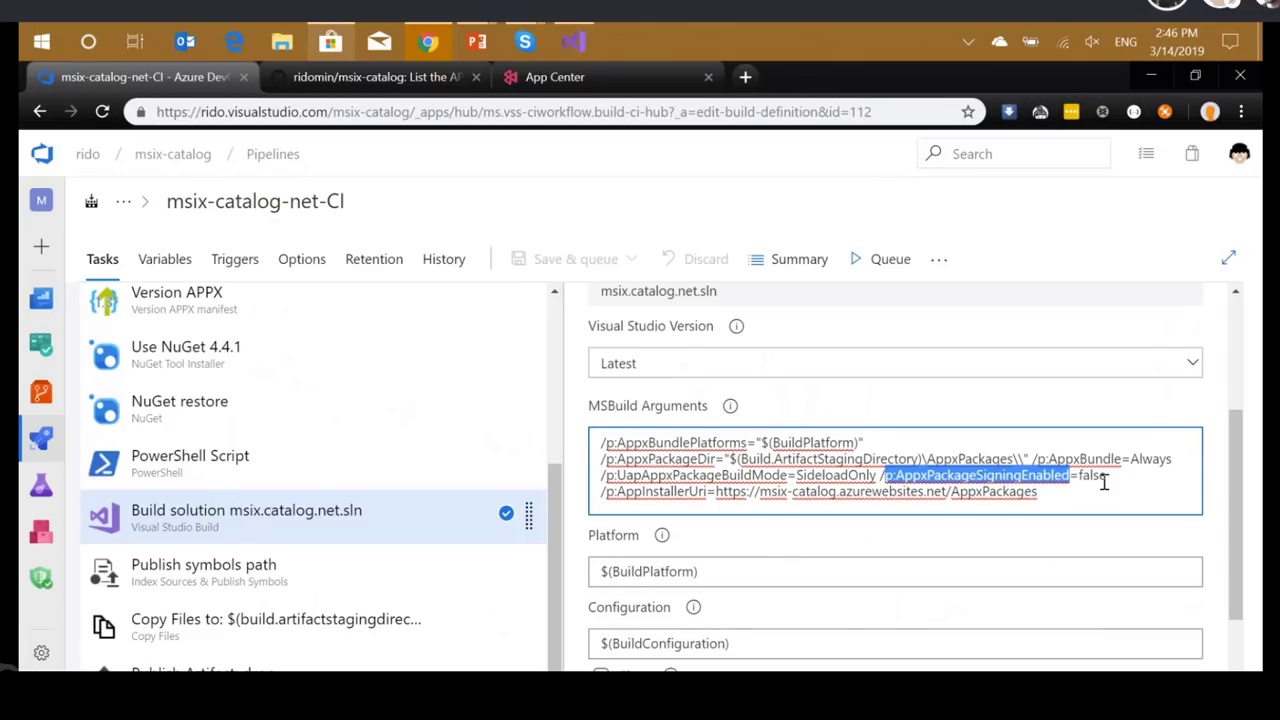
{"action": "double_click", "coordinate": [676, 491]}
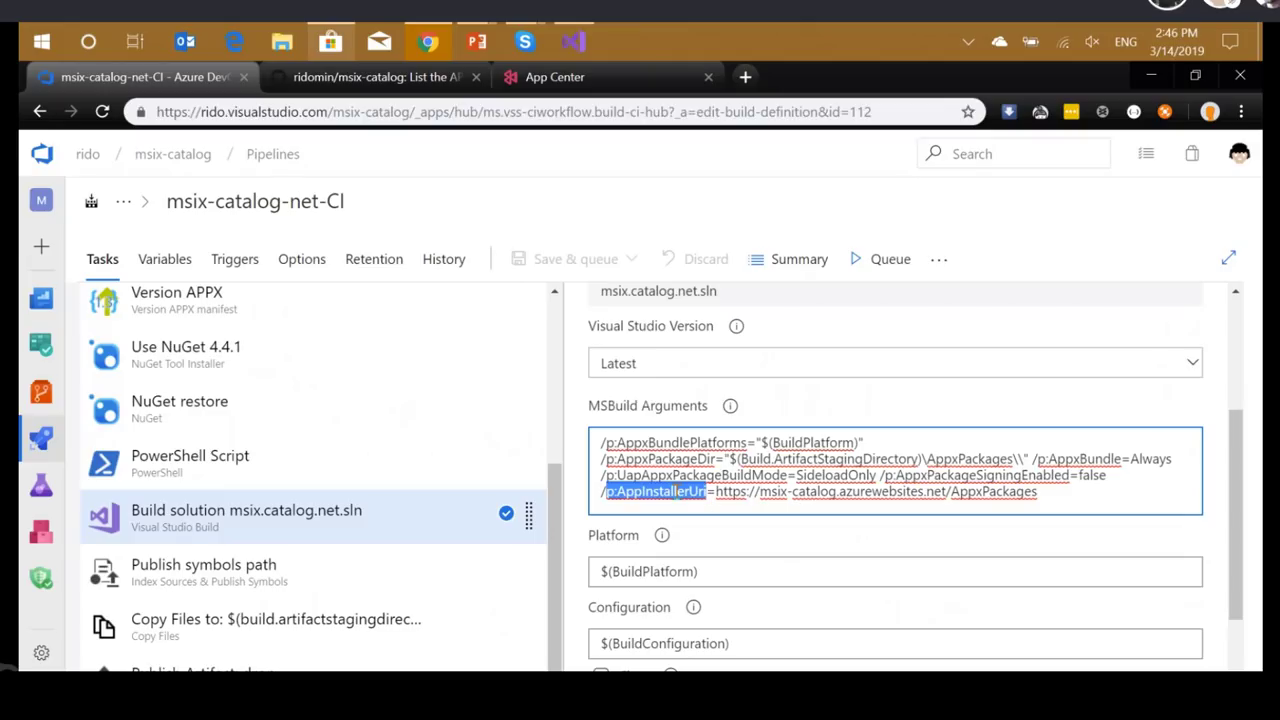
{"action": "double_click", "coordinate": [677, 444]}
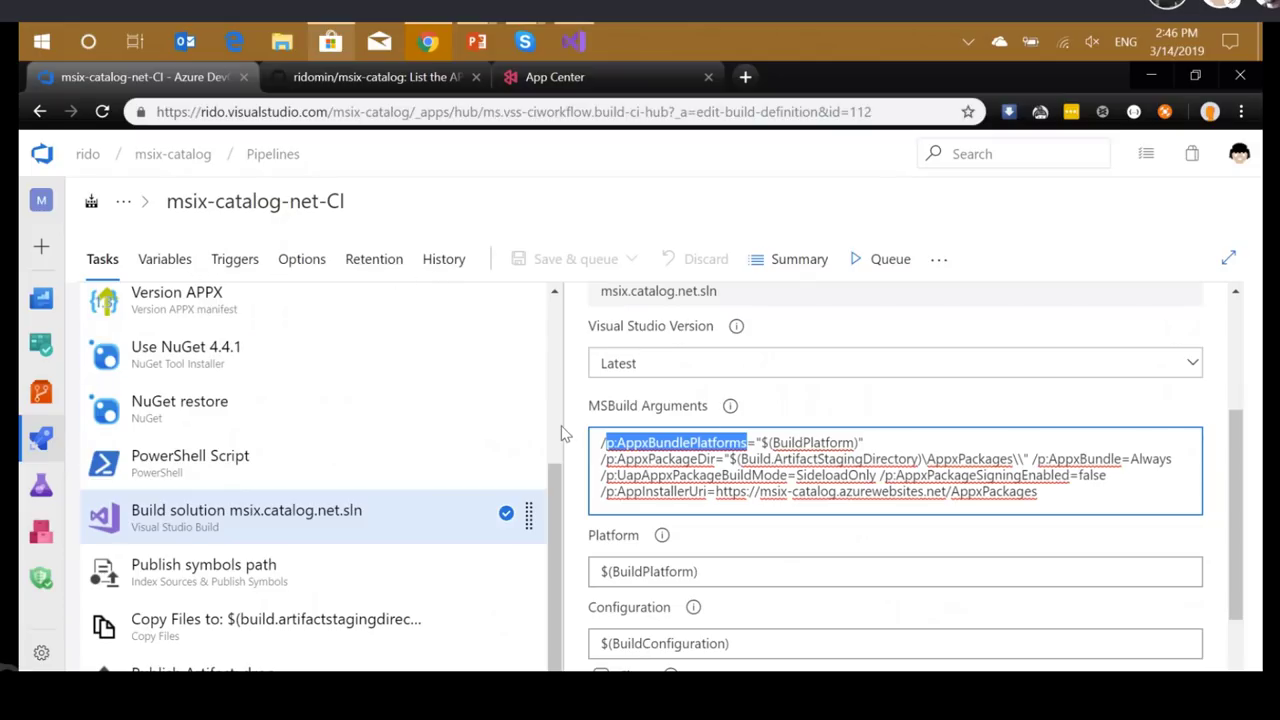
{"action": "scroll", "coordinate": [724, 548], "scroll_direction": "down", "scroll_amount": 1}
{"action": "scroll", "coordinate": [724, 548], "scroll_direction": "up", "scroll_amount": 1}
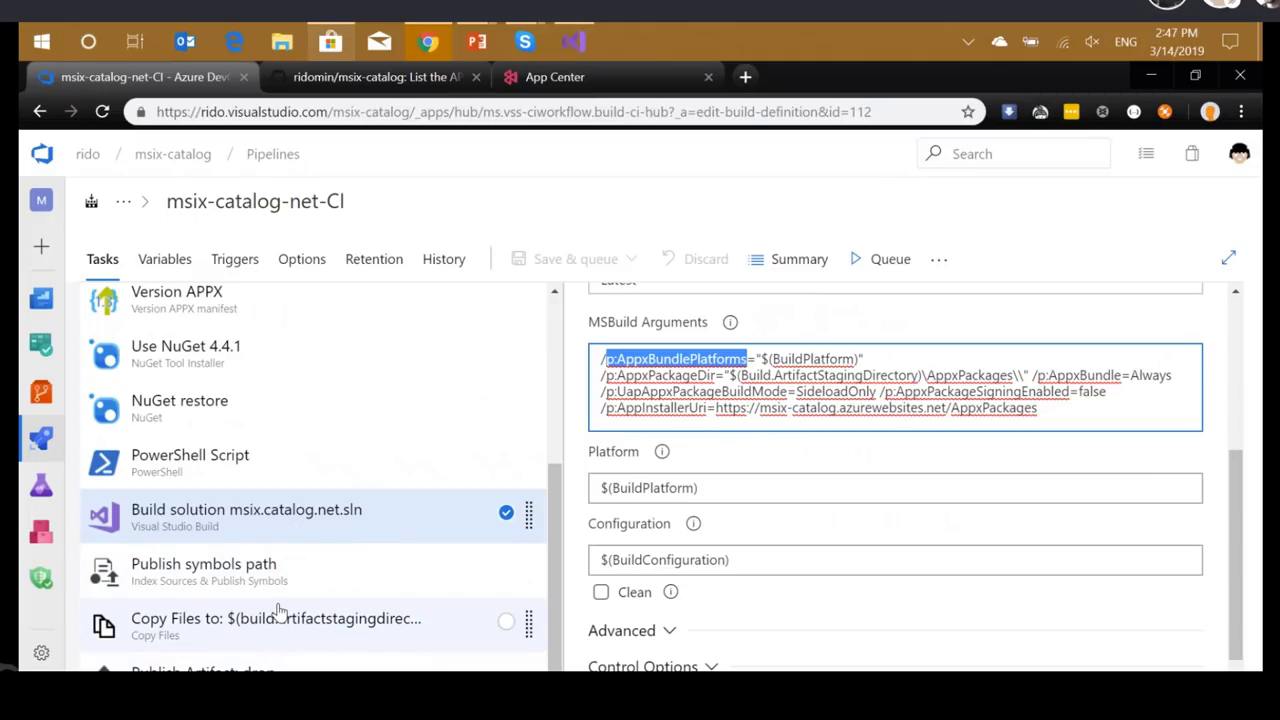
- Open the CORE to Sideload release pipeline for editing
{"action": "left_click", "coordinate": [43, 440]}
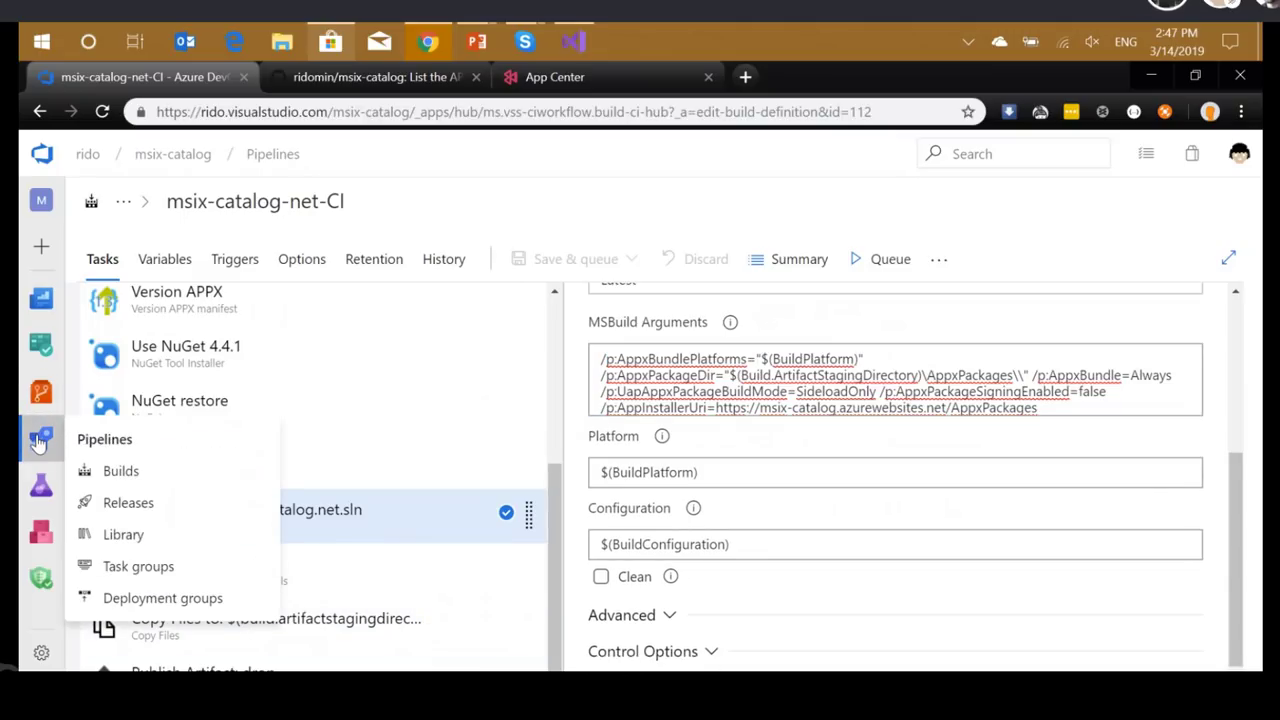
{"action": "left_click", "coordinate": [126, 515]}
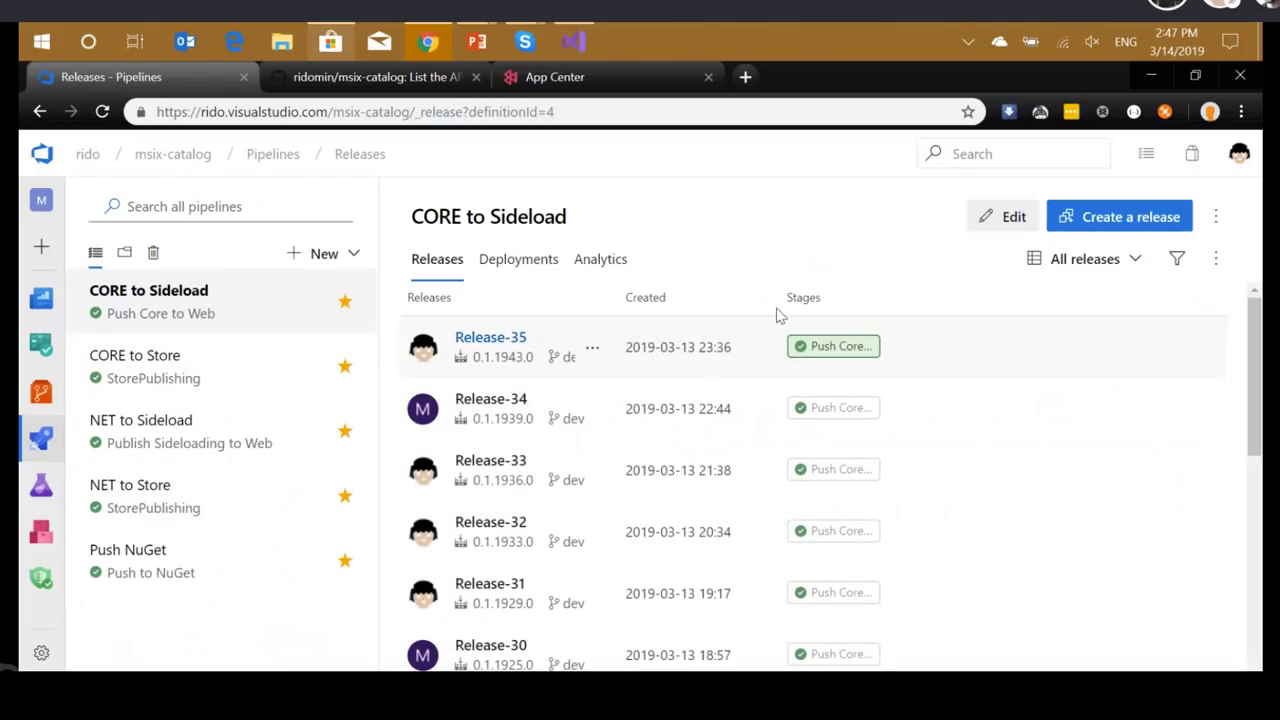
{"action": "left_click", "coordinate": [1010, 217]}
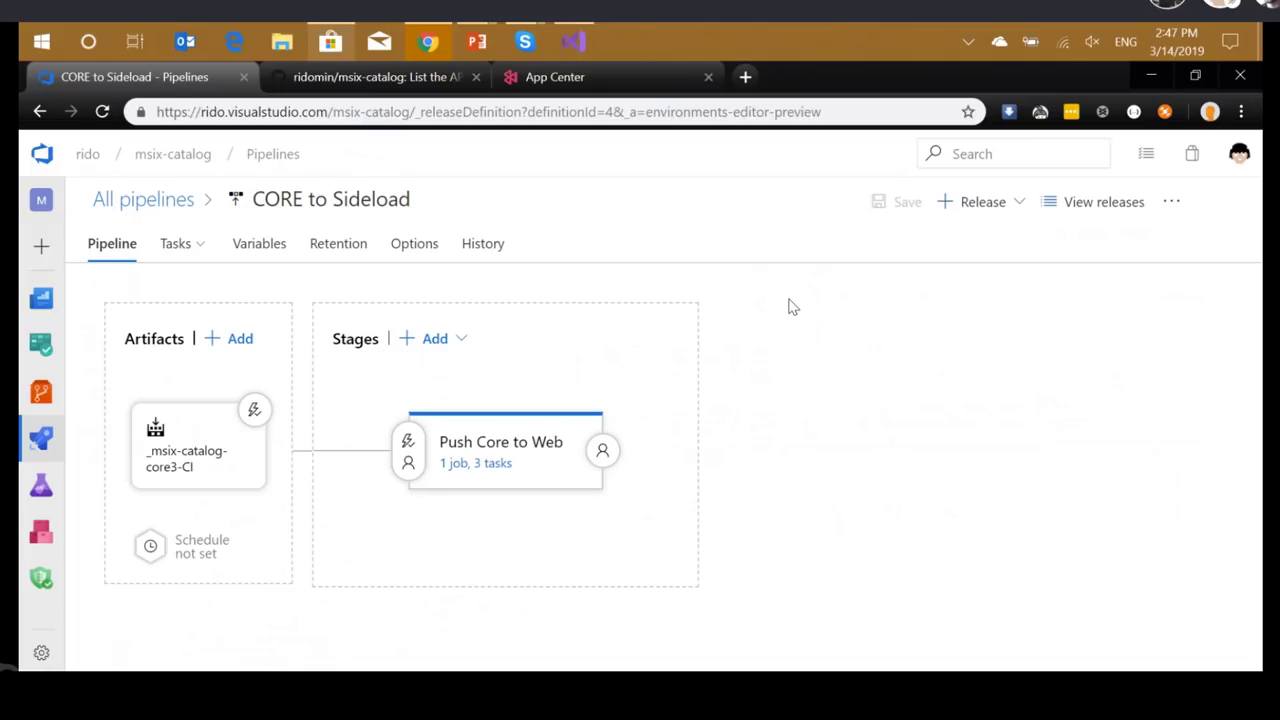
- Open the Push Core to Web stage's tasks and review the Code Sign APPX signing settings
{"action": "mouse_move", "coordinate": [594, 530]}
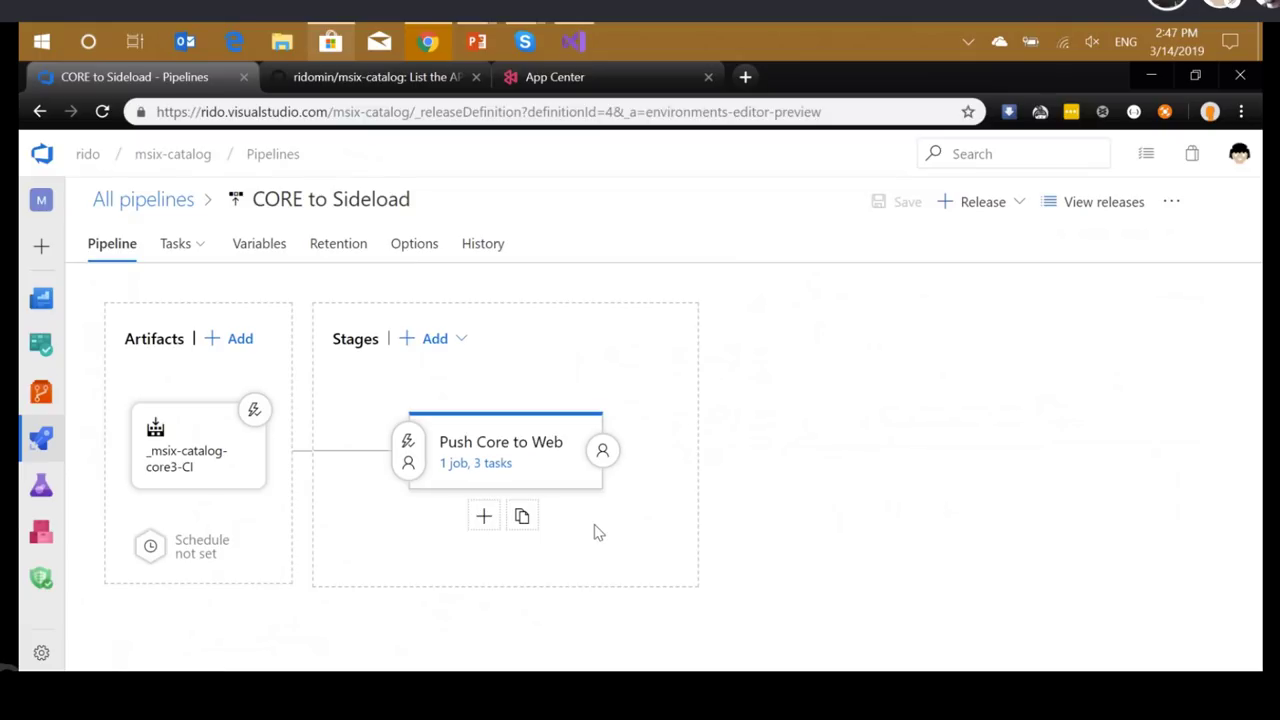
{"action": "left_click", "coordinate": [480, 465]}
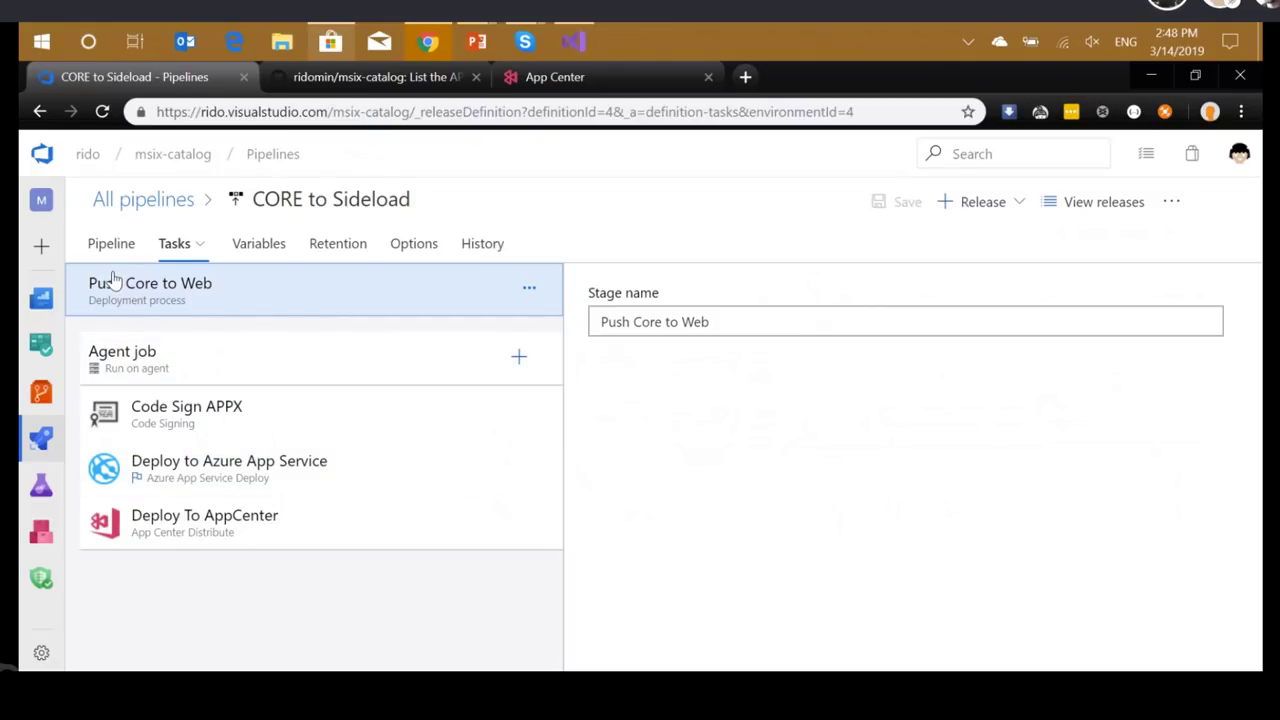
{"action": "left_click", "coordinate": [180, 435]}
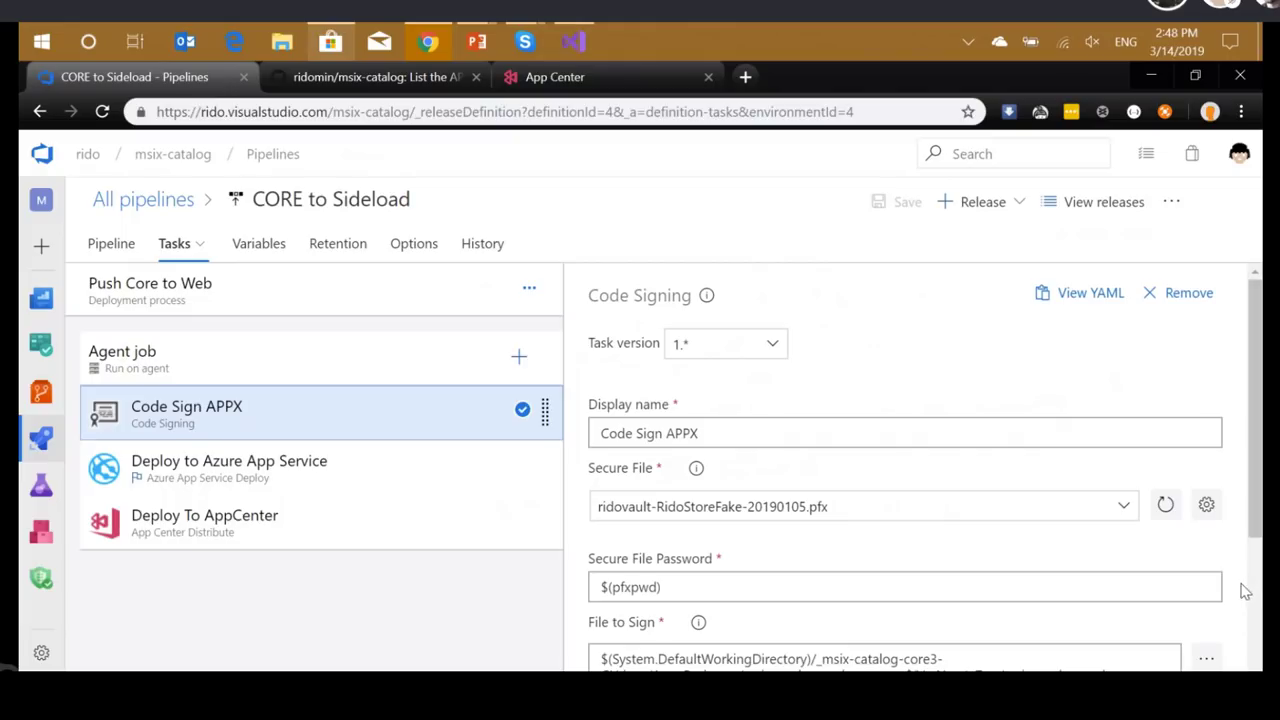
{"action": "scroll", "coordinate": [925, 475], "scroll_direction": "down", "scroll_amount": 3}
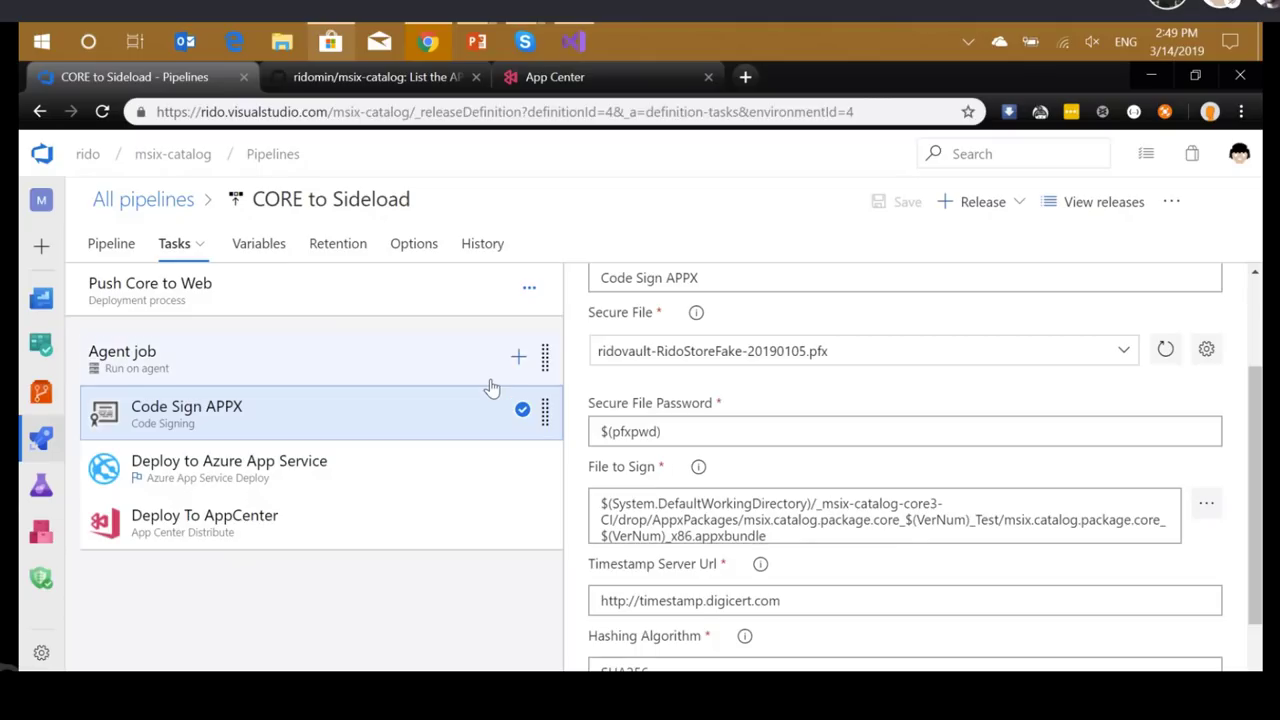
- Review the pipeline variables of the CORE to Sideload release and inspect the value field of pfxpwd
{"action": "left_click", "coordinate": [257, 250]}
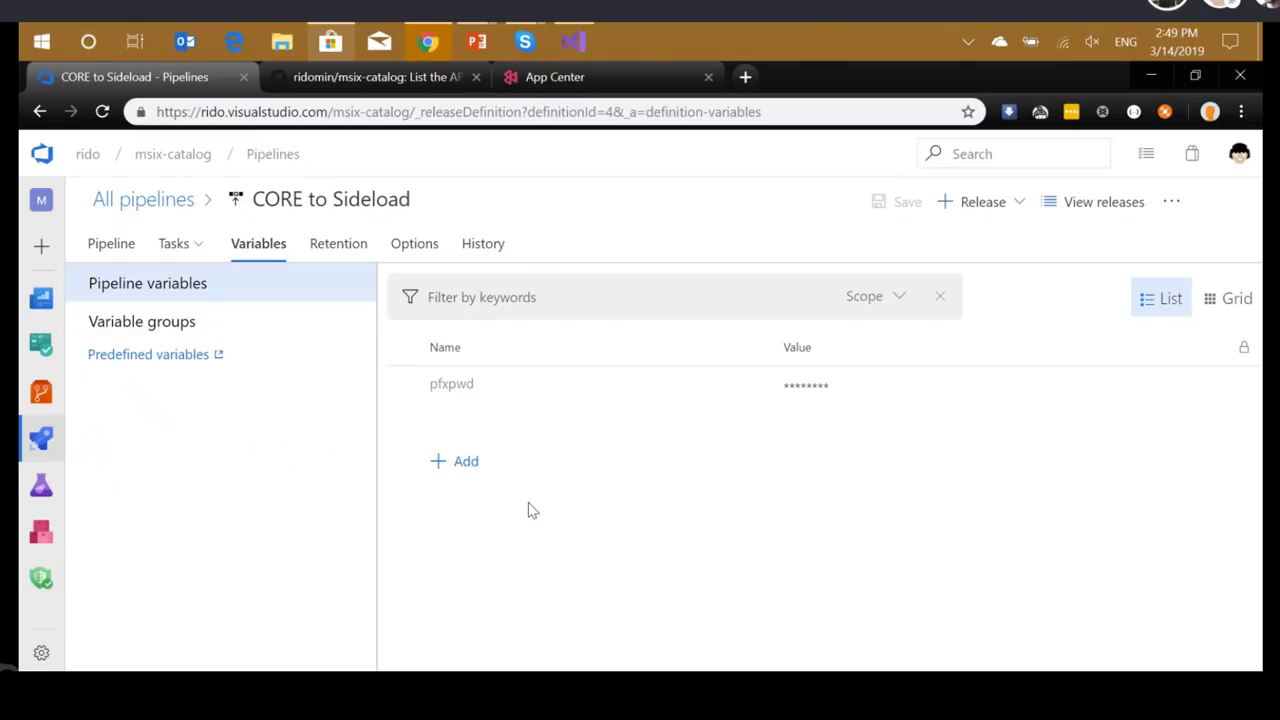
{"action": "left_click", "coordinate": [846, 404]}
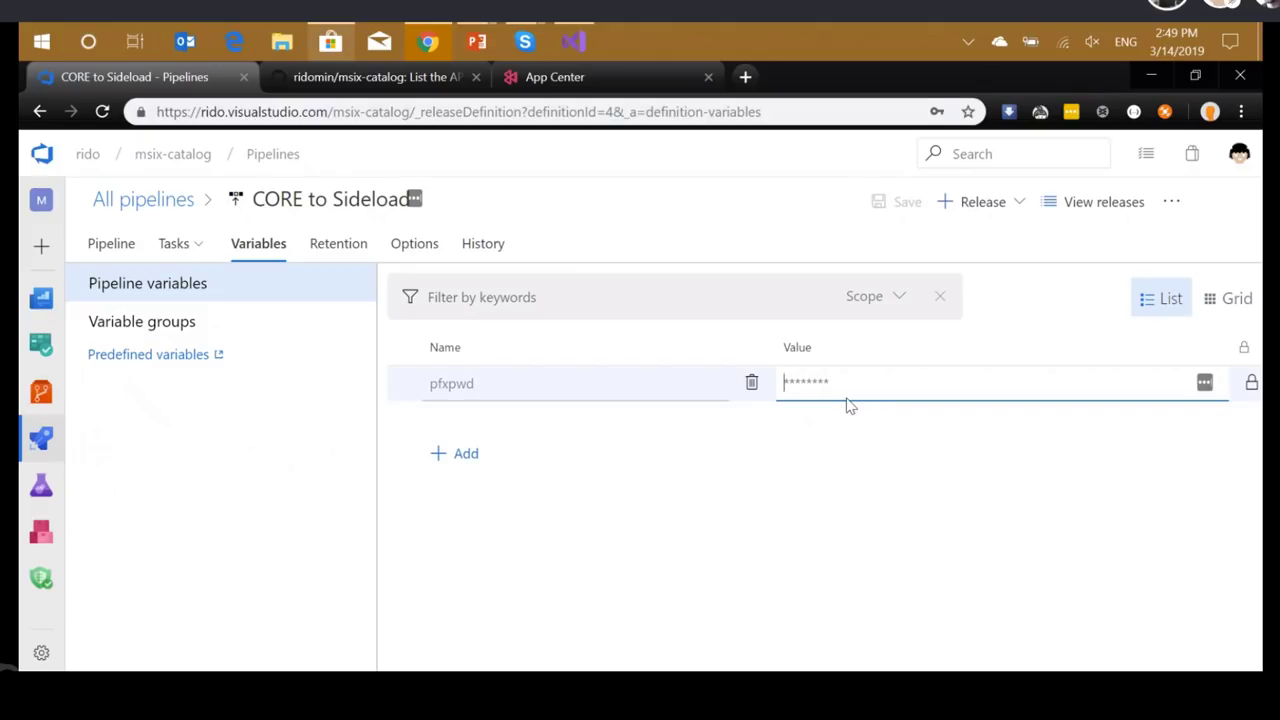
- Reopen the Push Core to Web stage's tasks and review the Code Sign APPX and Deploy to Azure App Service settings
{"action": "left_click", "coordinate": [112, 244]}
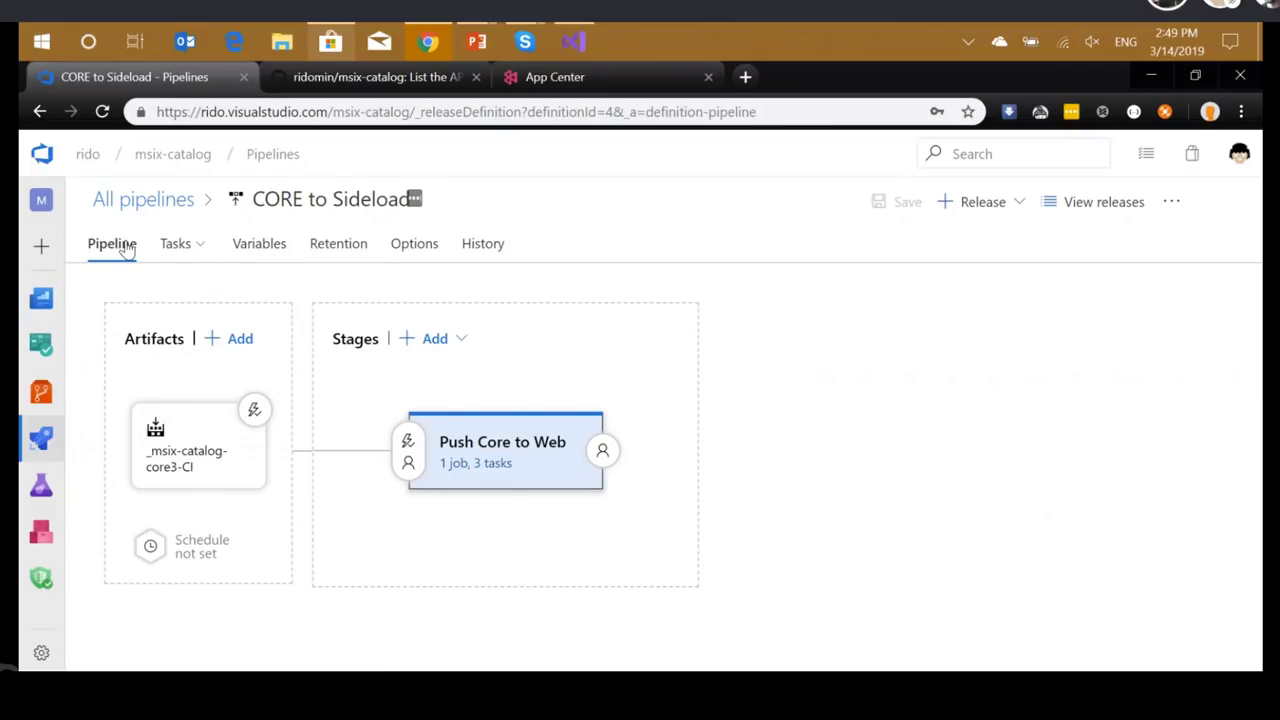
{"action": "left_click", "coordinate": [466, 458]}
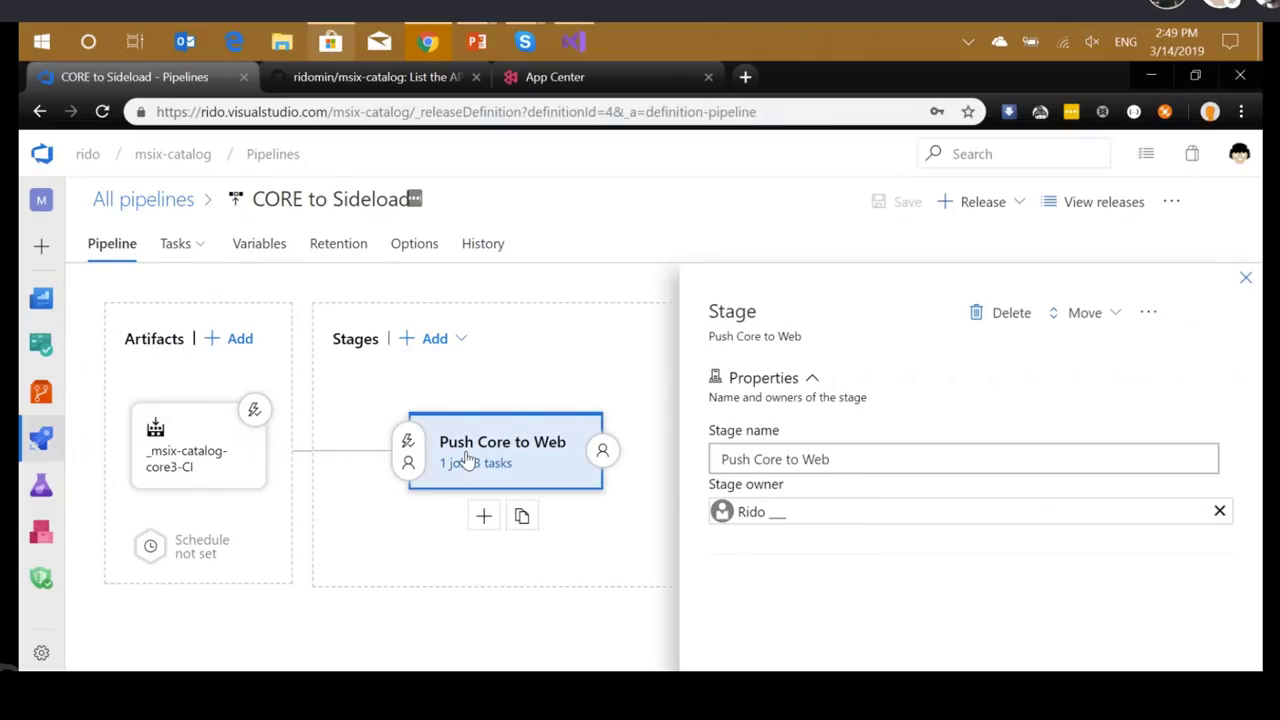
{"action": "left_click", "coordinate": [467, 462]}
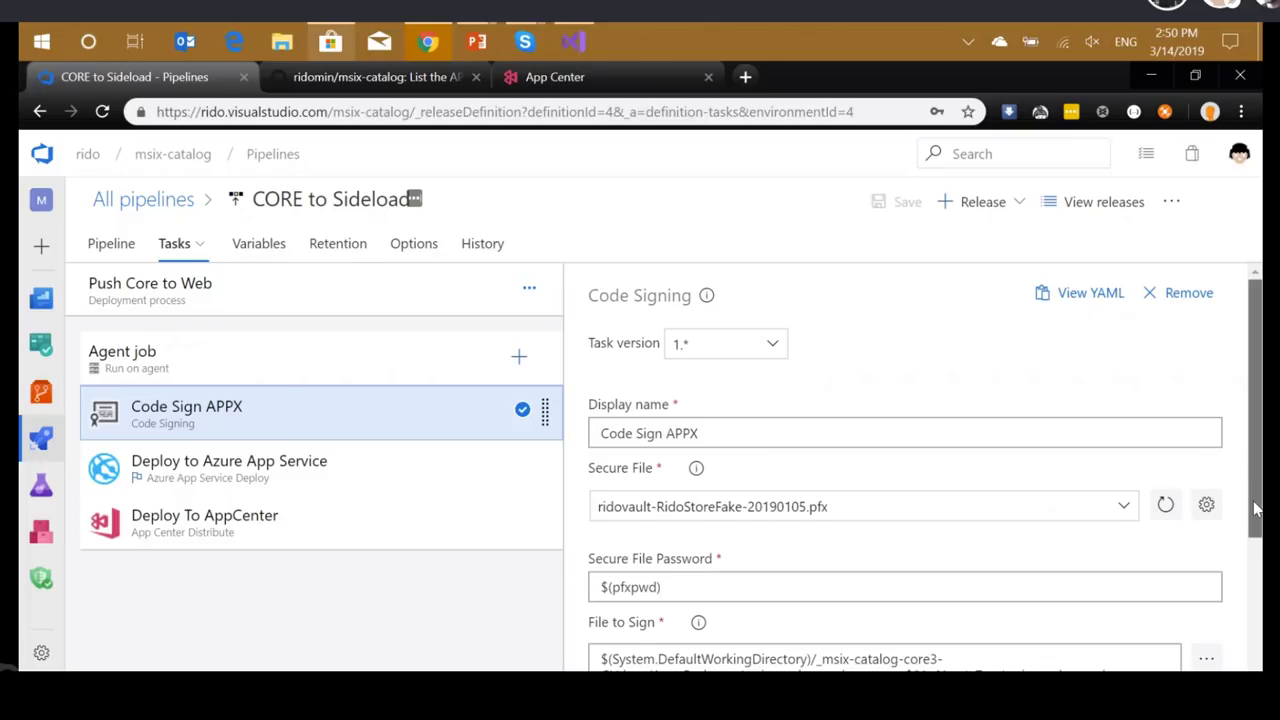
{"action": "left_click_drag", "start_coordinate": [1256, 510], "coordinate": [1256, 634]}
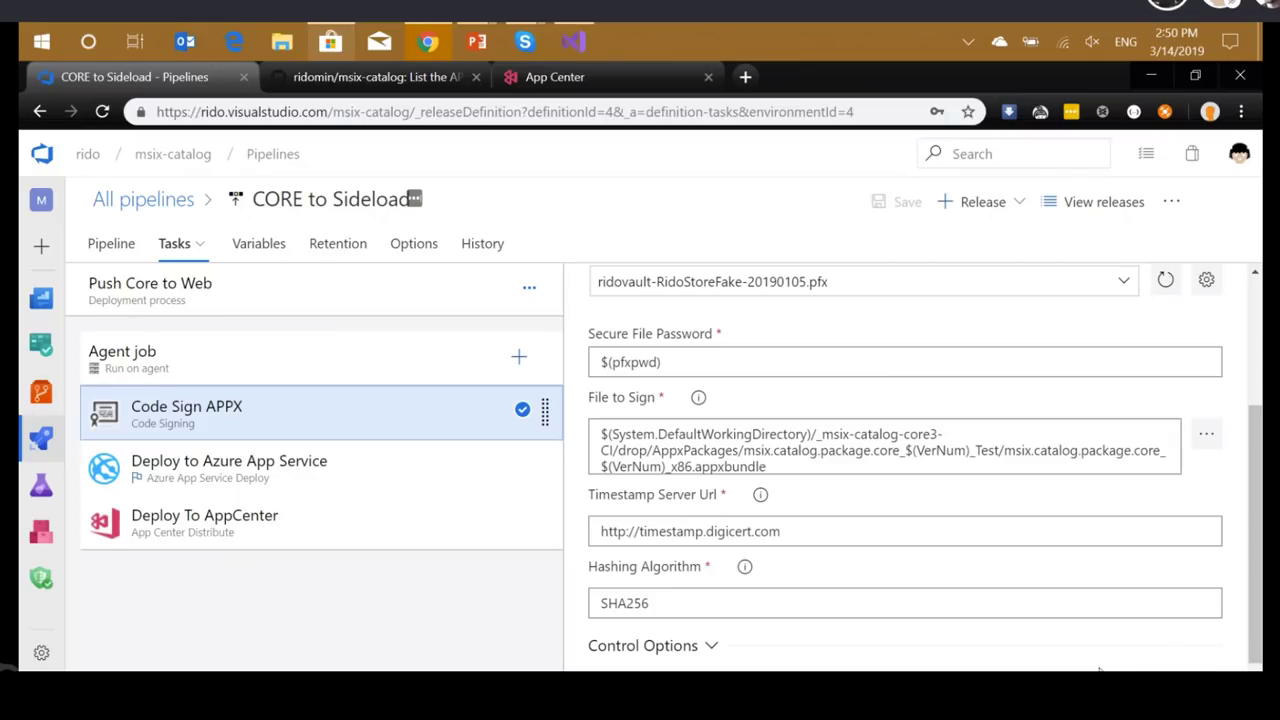
{"action": "left_click", "coordinate": [381, 478]}
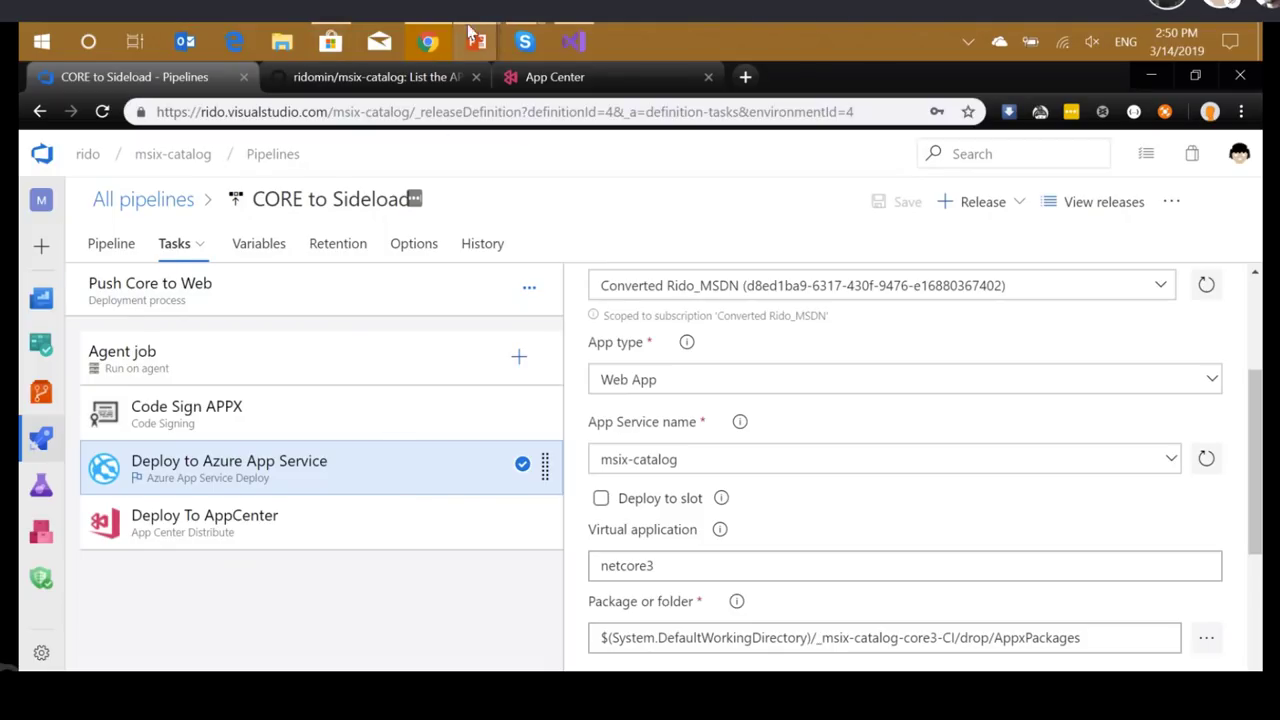
- Switch to the PowerPoint presentation and advance to the Signing Packages slide
{"action": "mouse_move", "coordinate": [476, 41]}
{"action": "left_click", "coordinate": [578, 140]}
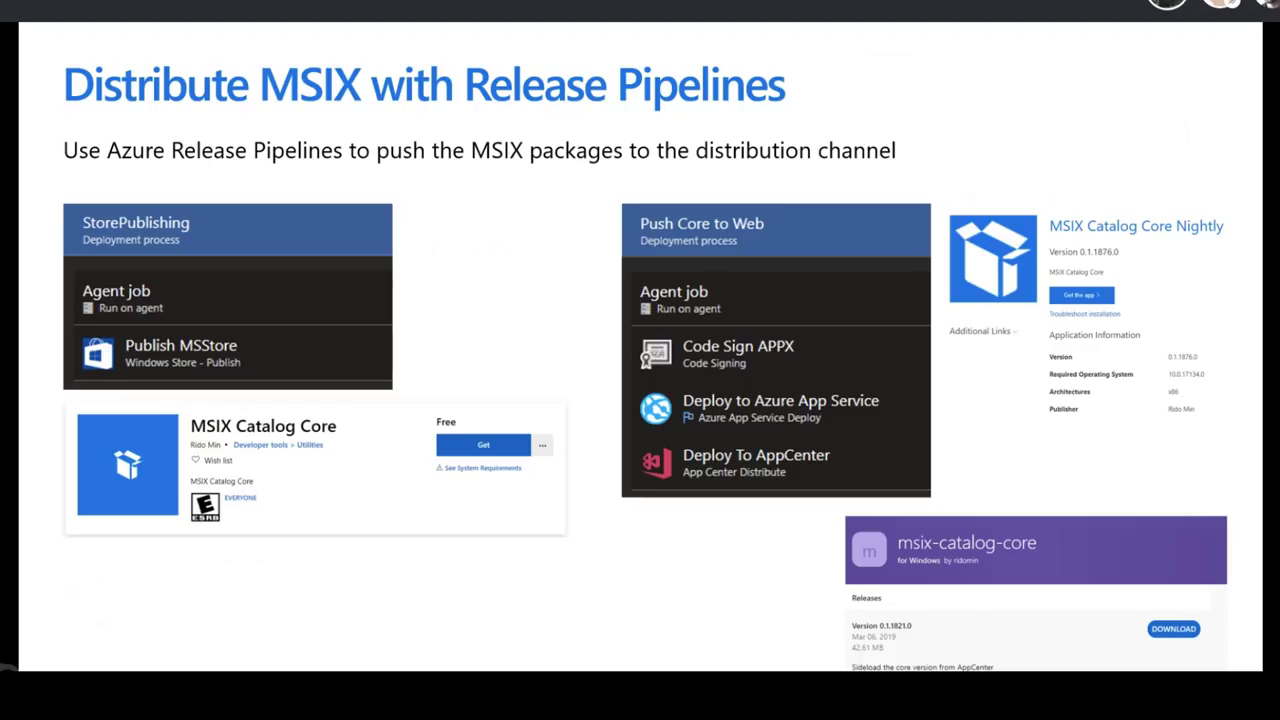
{"action": "key", "text": "Right"}
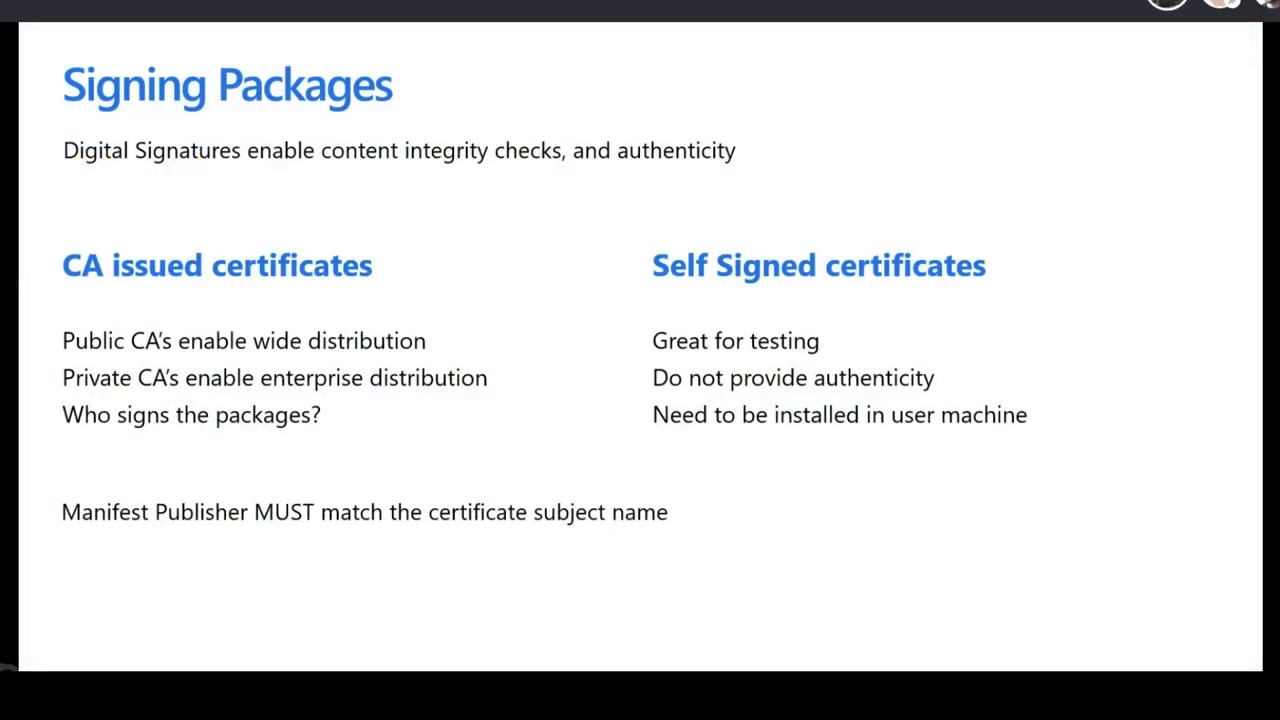
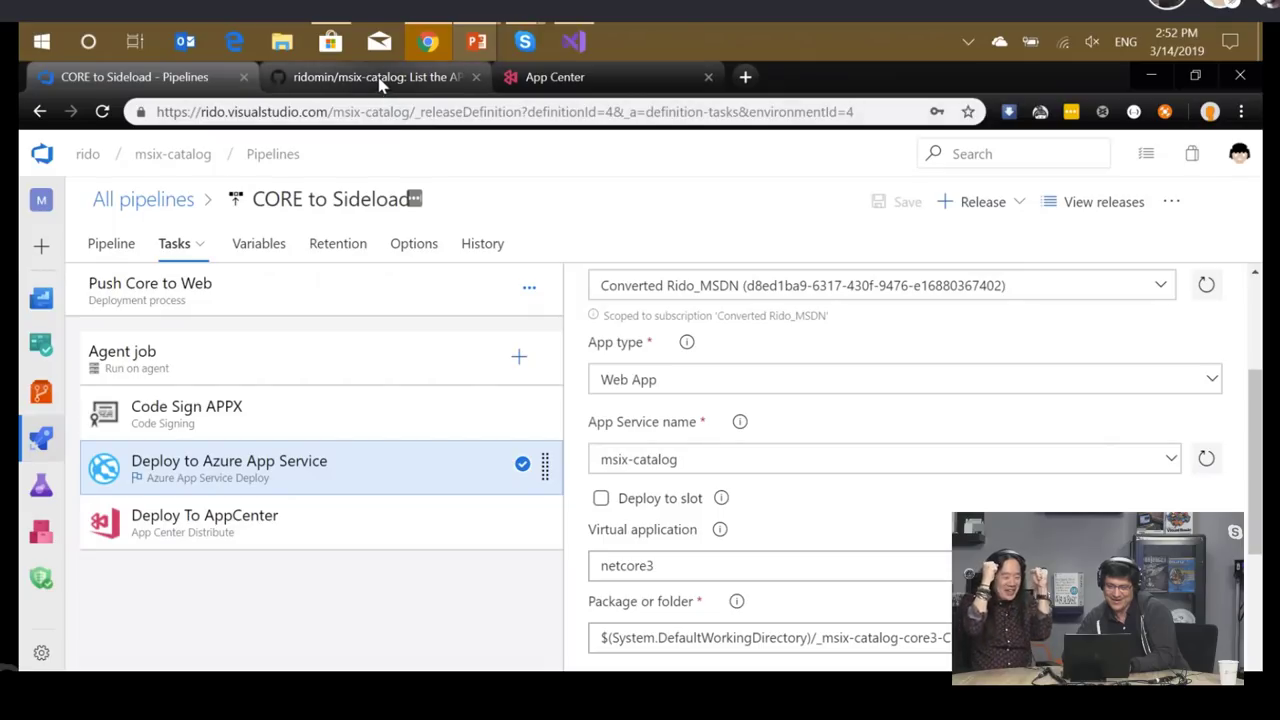
- Install MSIX Catalog Core through App Installer from the .NET Core 3 Sideload from WebApp page linked in the GitHub README
{"action": "left_click", "coordinate": [380, 80]}
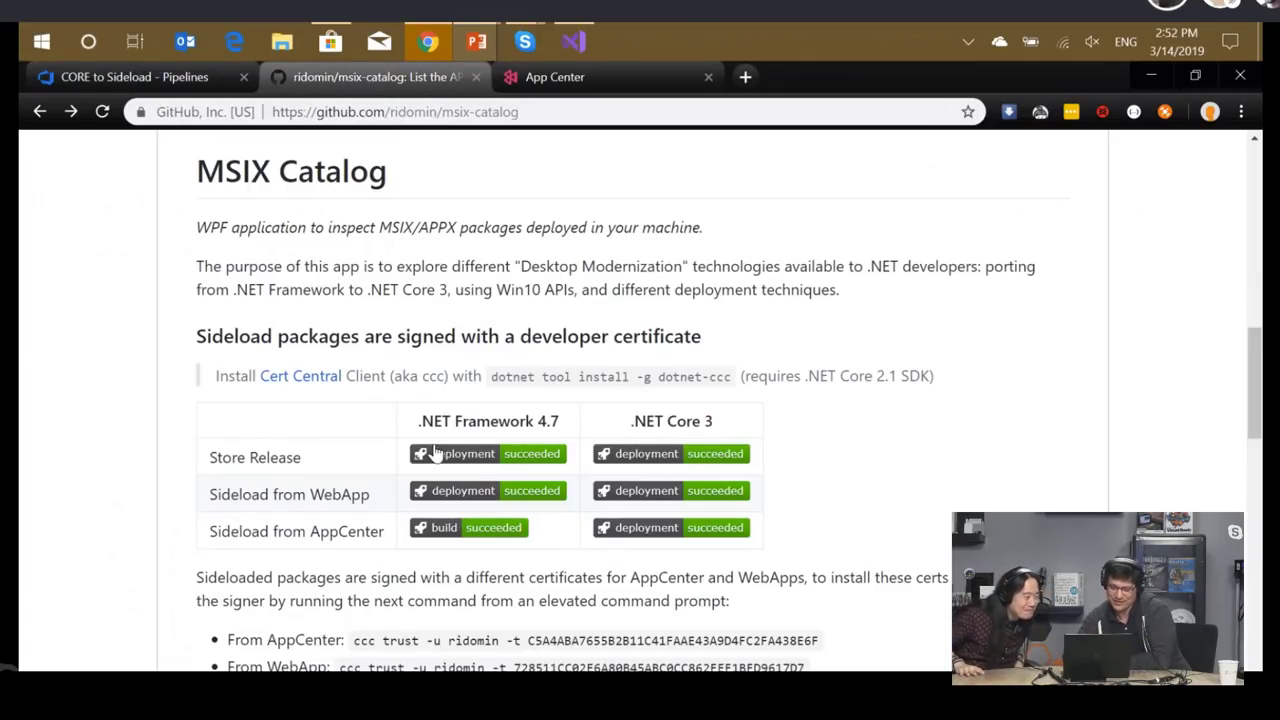
{"action": "left_click", "coordinate": [647, 493]}
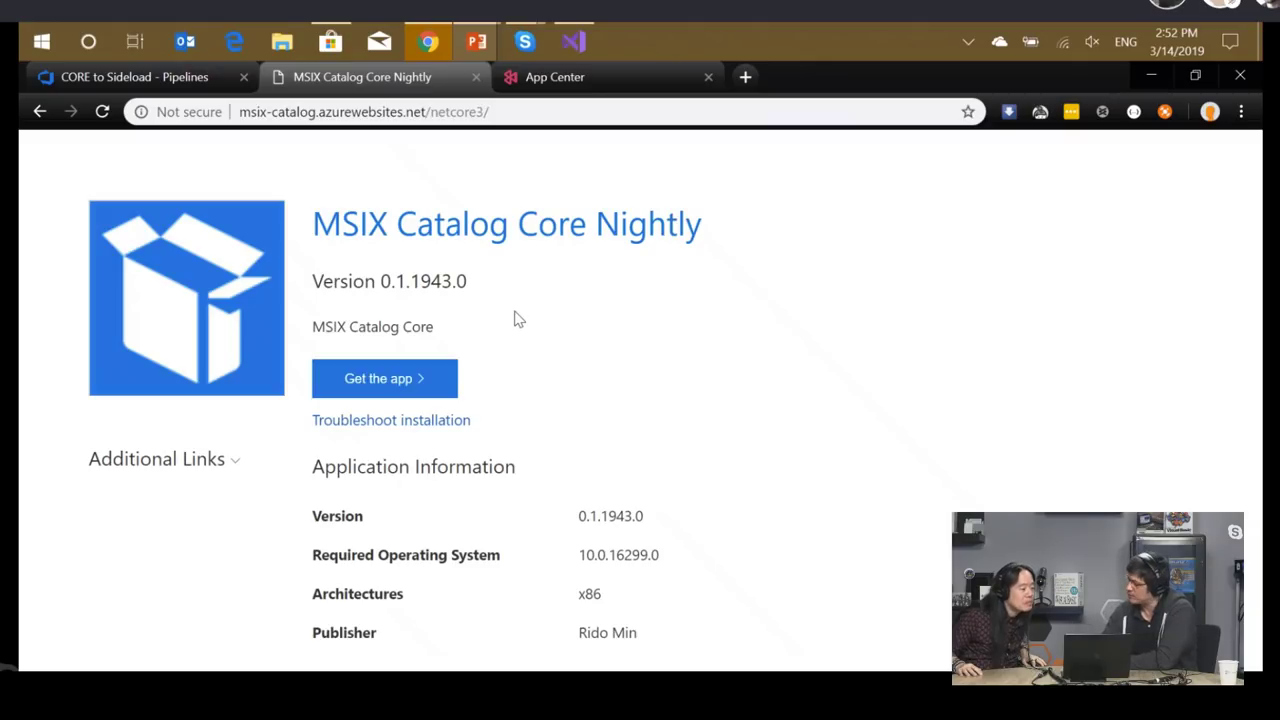
{"action": "left_click", "coordinate": [397, 390]}
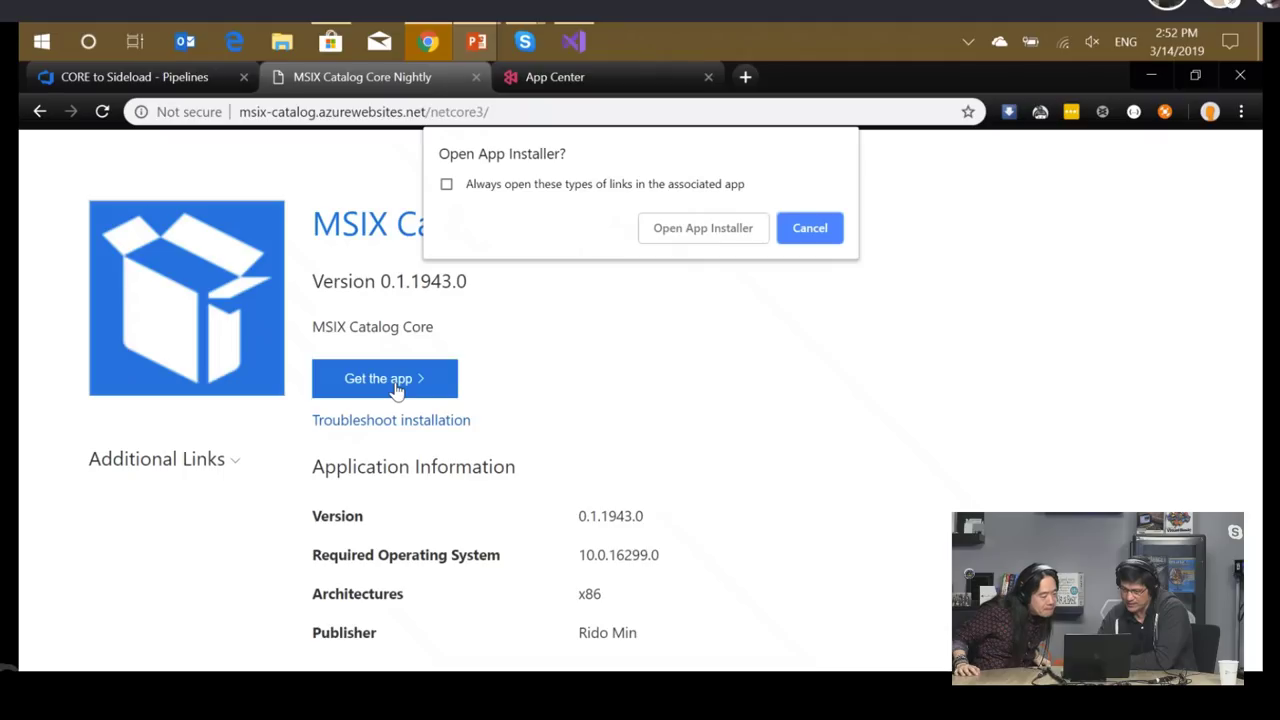
{"action": "left_click", "coordinate": [703, 228]}
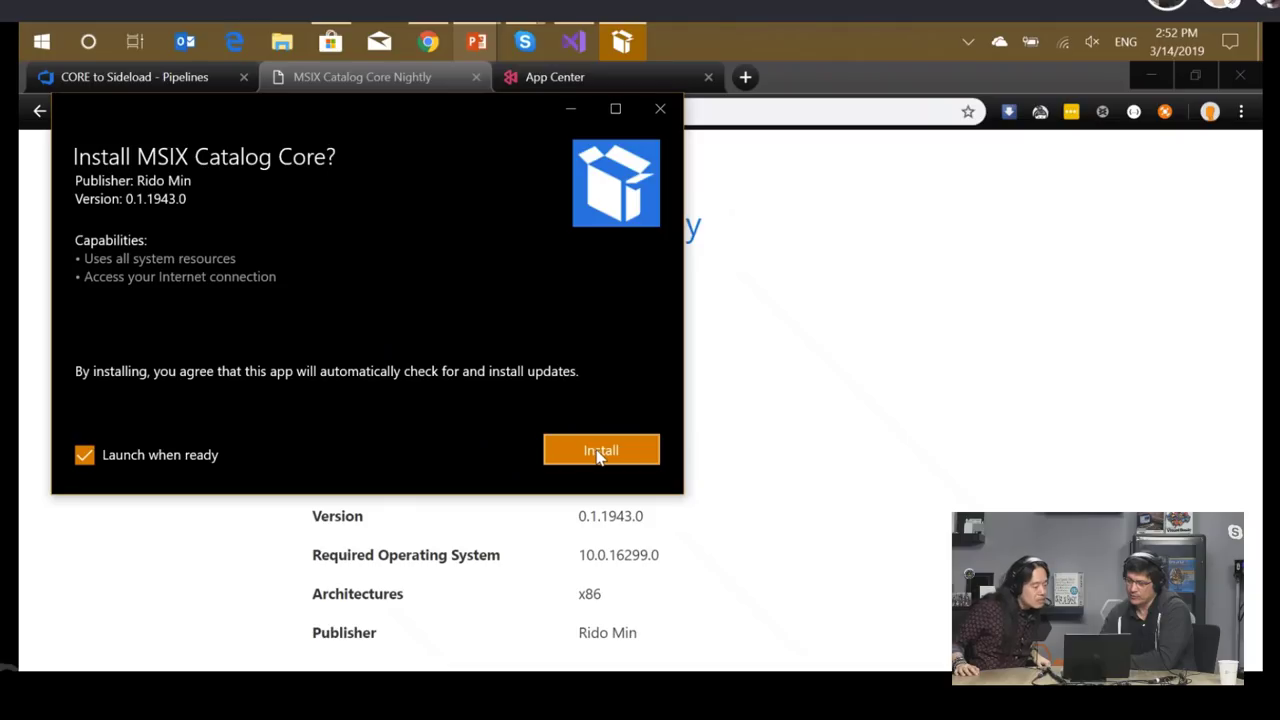
{"action": "left_click", "coordinate": [600, 452]}
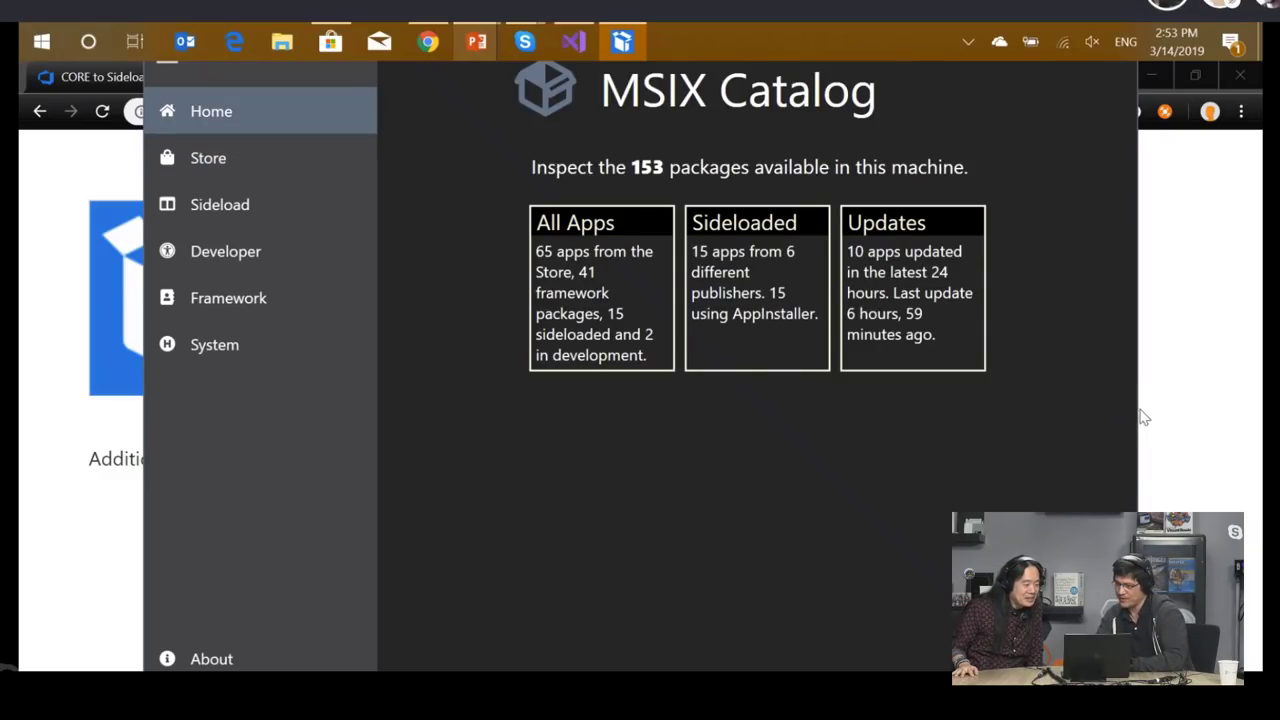
- Widen the MSIX Catalog window, check the version and packaging information in its title, and minimize the app
{"action": "left_click_drag", "start_coordinate": [1136, 407], "coordinate": [1262, 407]}
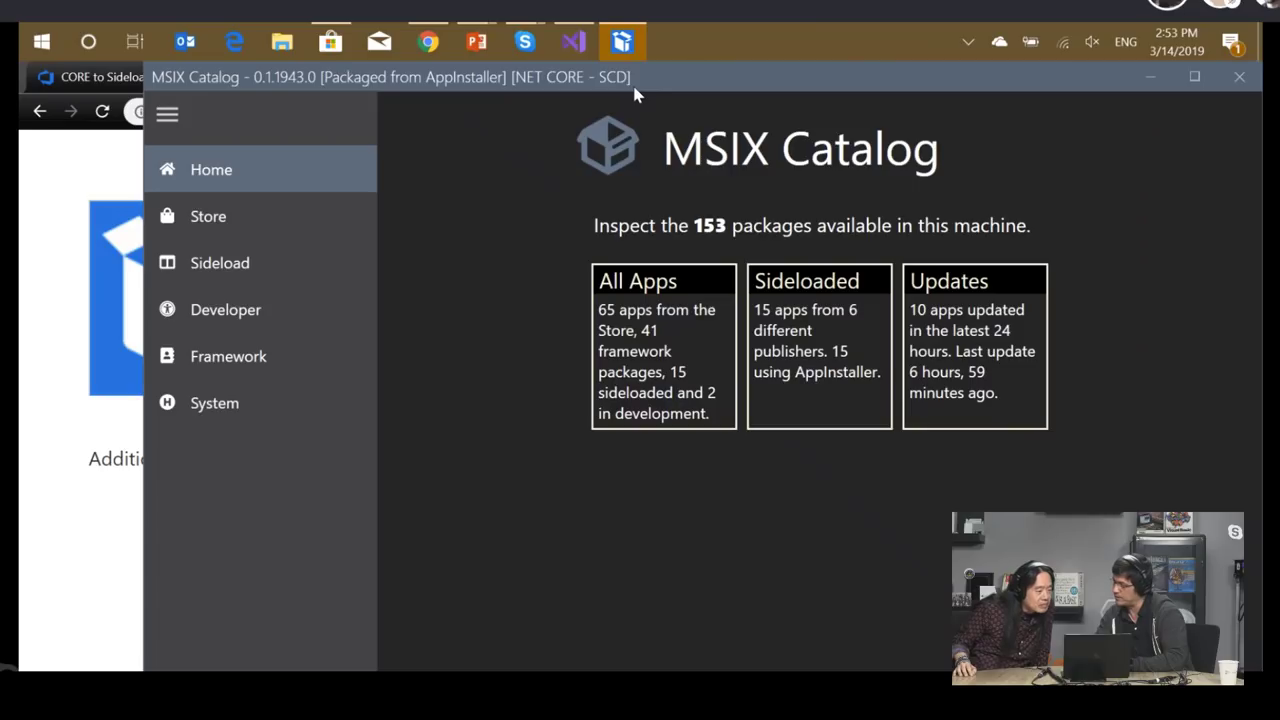
{"action": "left_click", "coordinate": [1150, 77]}
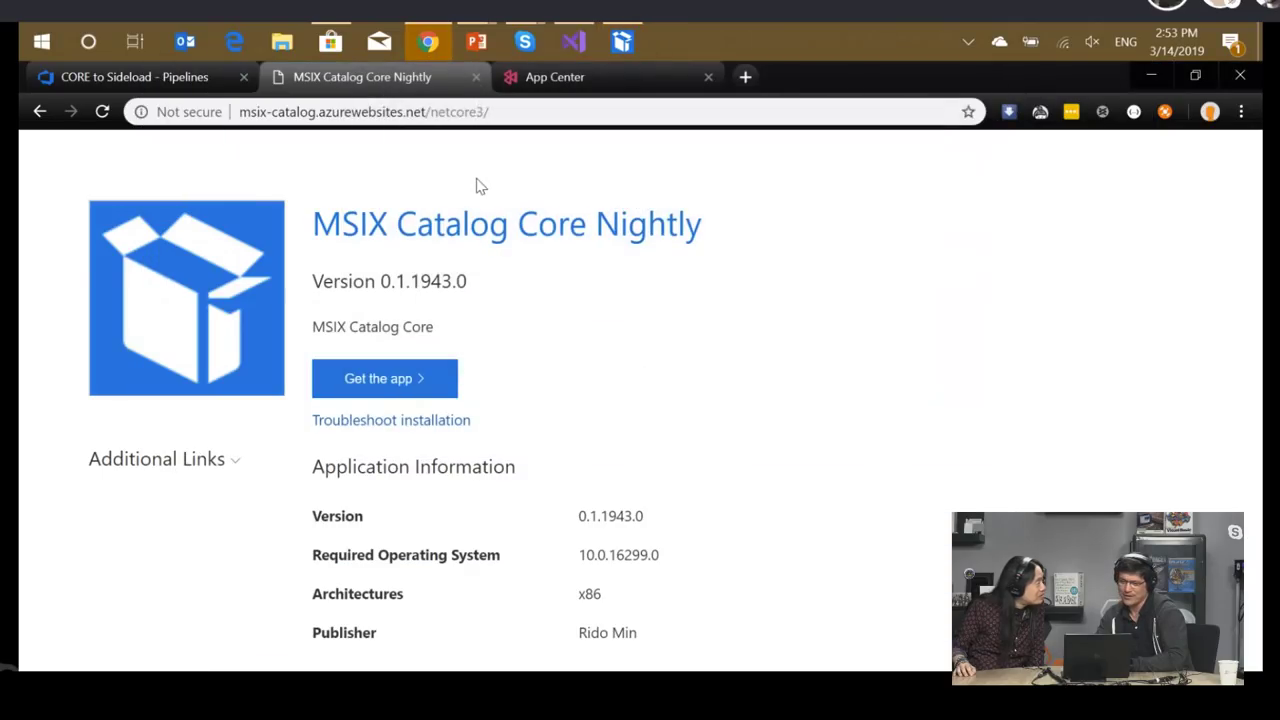
- Return to the msix-catalog GitHub repository and open App.xaml from the msix.catalog.app folder on the master branch
{"action": "left_click", "coordinate": [40, 112]}
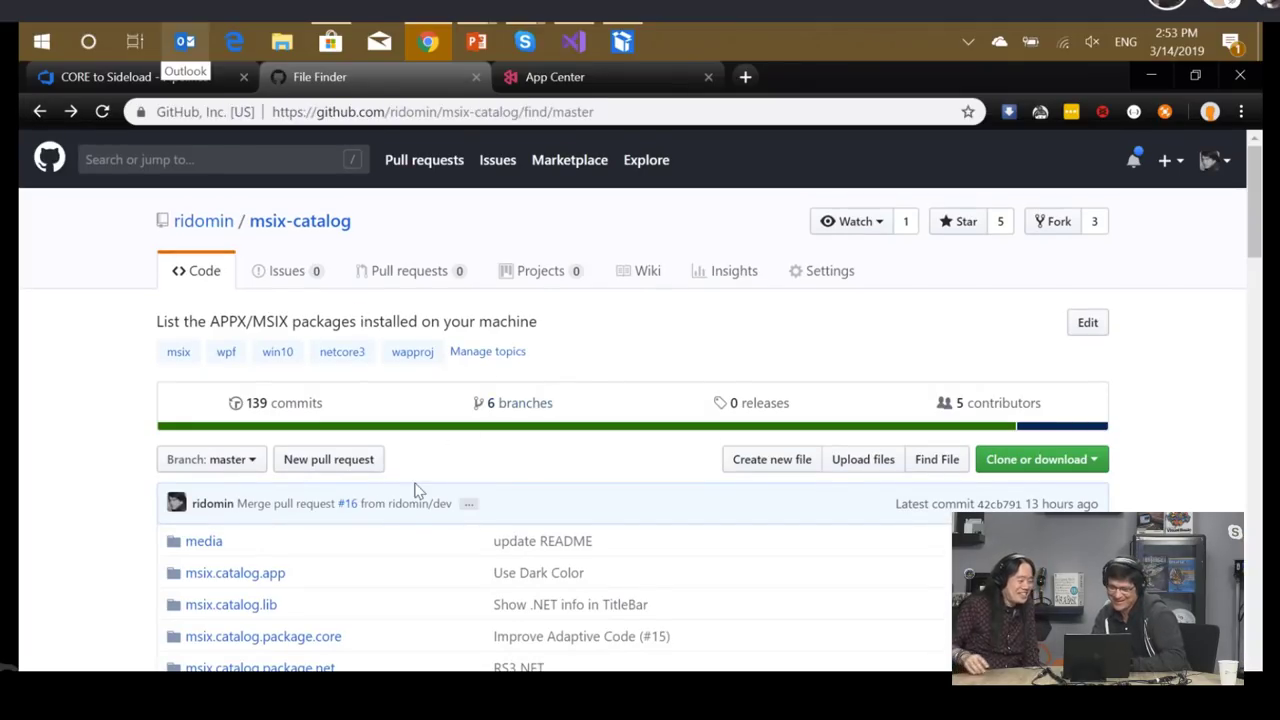
{"action": "scroll", "coordinate": [406, 506], "scroll_direction": "down", "scroll_amount": 2}
{"action": "left_click", "coordinate": [240, 329]}
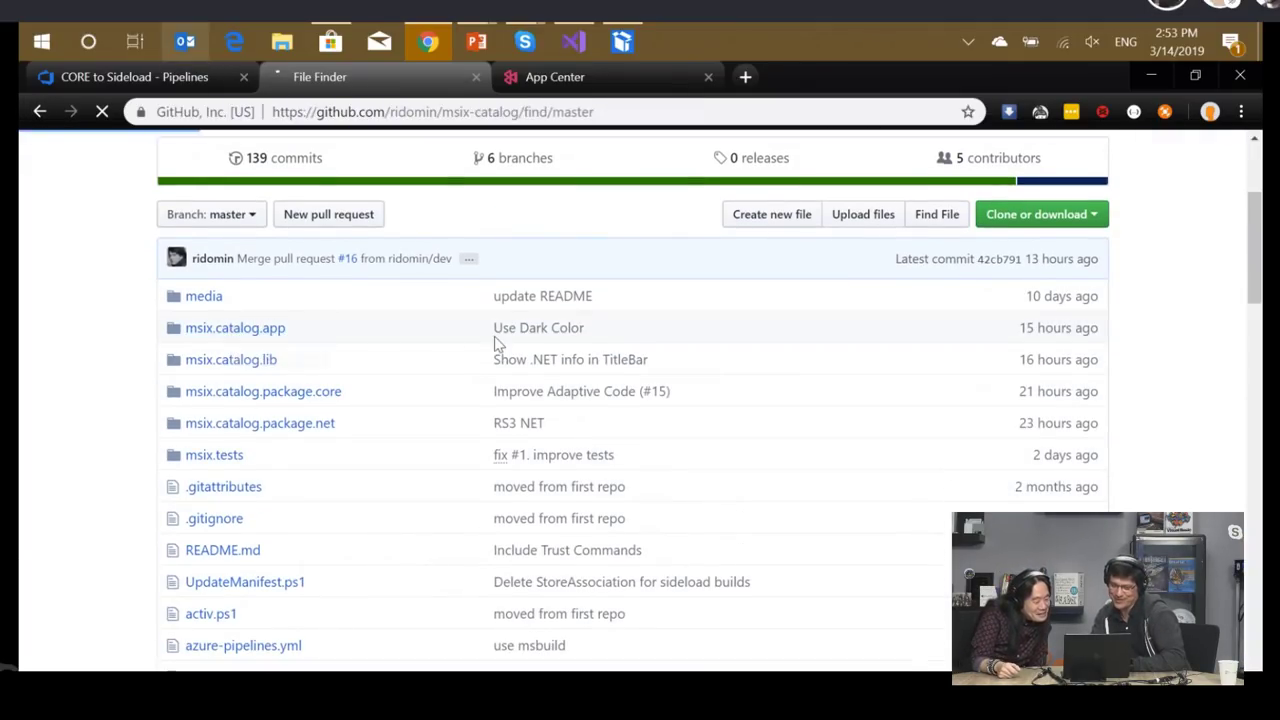
{"action": "scroll", "coordinate": [484, 473], "scroll_direction": "down", "scroll_amount": 2}
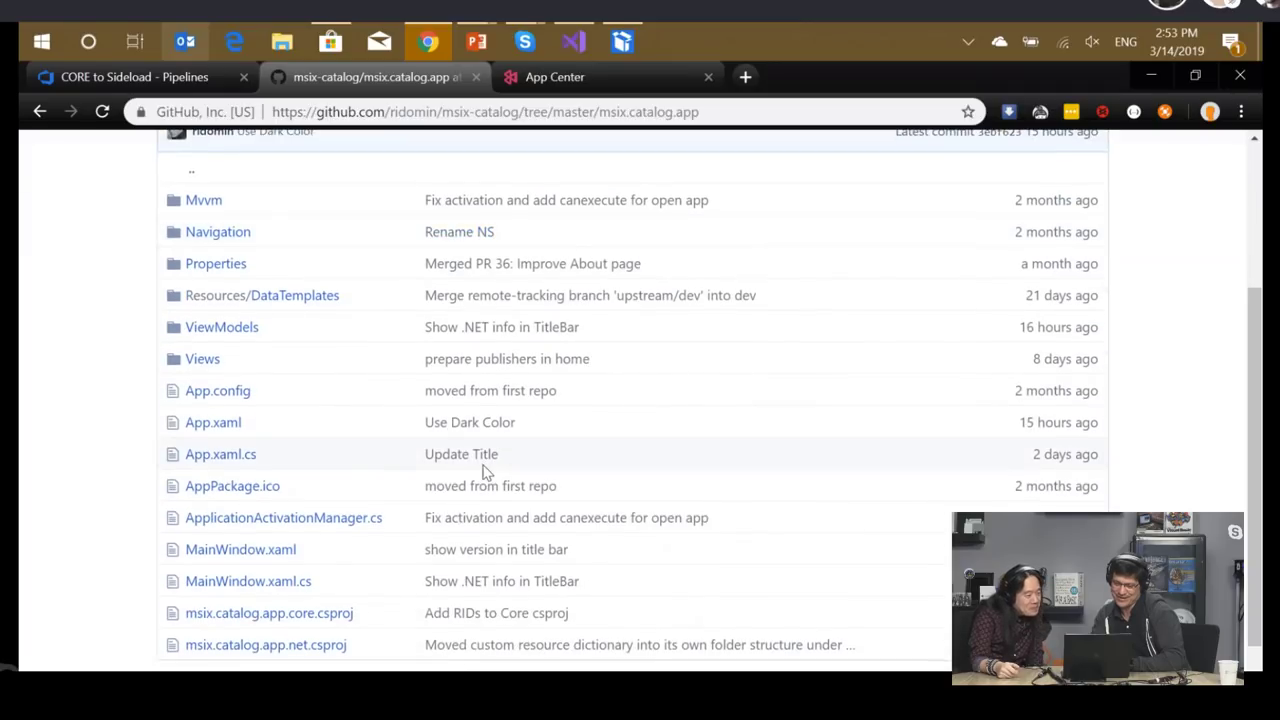
{"action": "left_click", "coordinate": [200, 362]}
{"action": "left_click", "coordinate": [40, 111]}
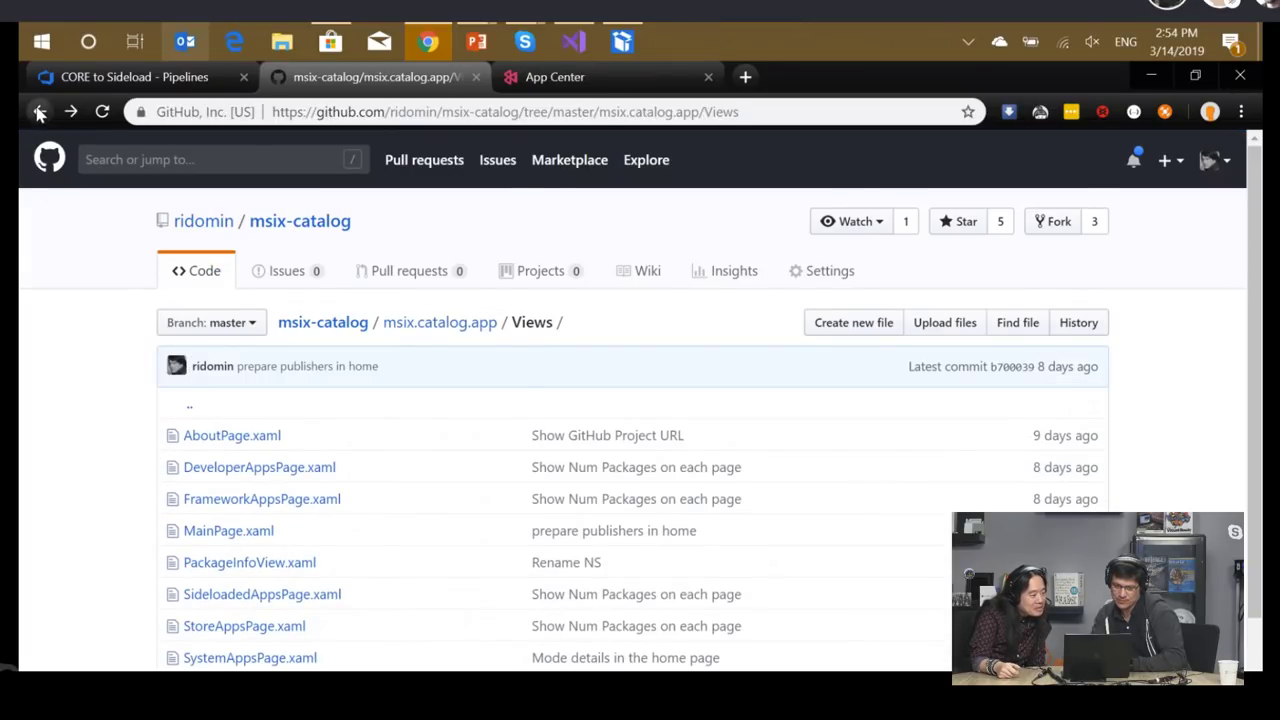
{"action": "left_click", "coordinate": [226, 426]}
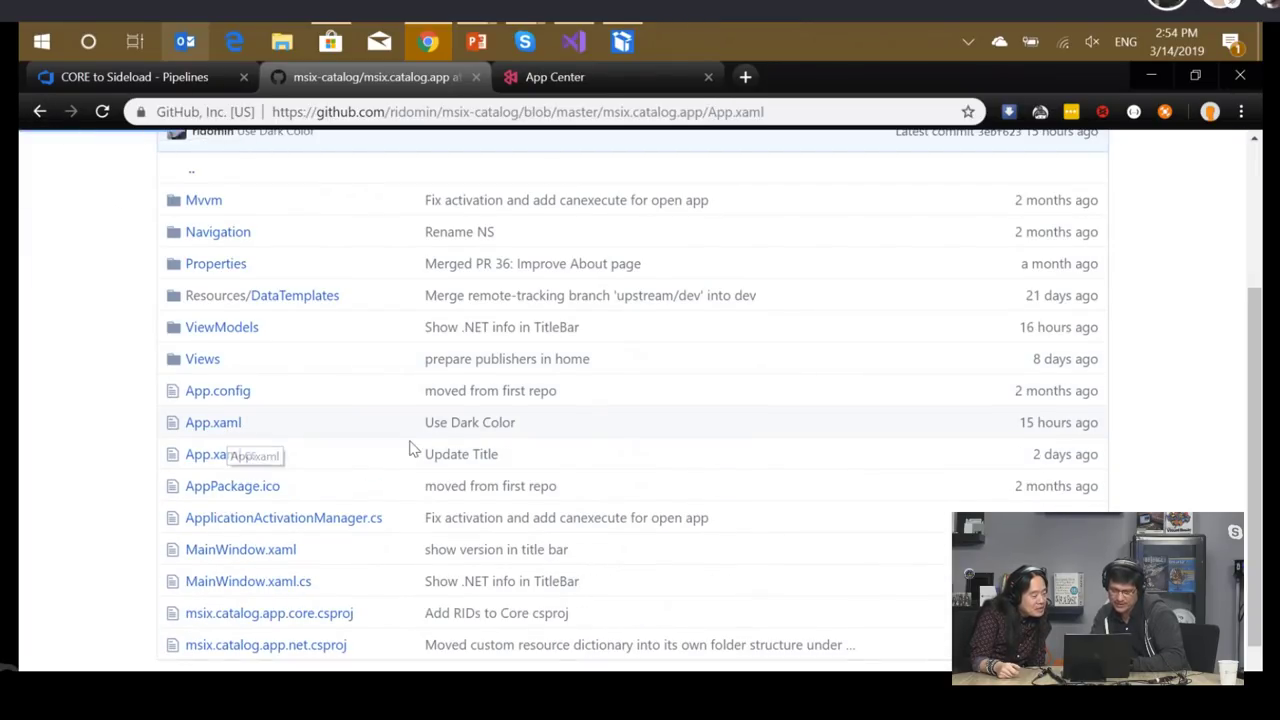
- Edit App.xaml on master so the line 14 resource dictionary source uses Styles/Accents/BaseLight.xaml
{"action": "scroll", "coordinate": [694, 486], "scroll_direction": "down", "scroll_amount": 2}
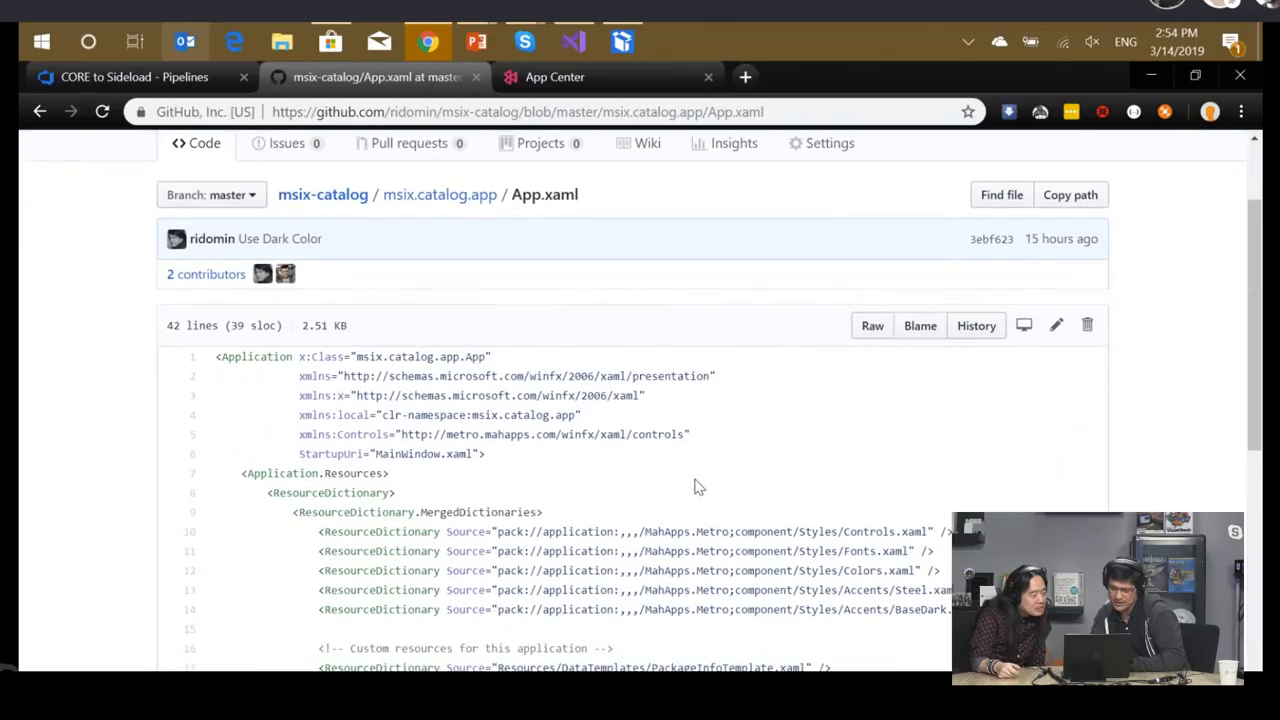
{"action": "left_click", "coordinate": [1055, 252]}
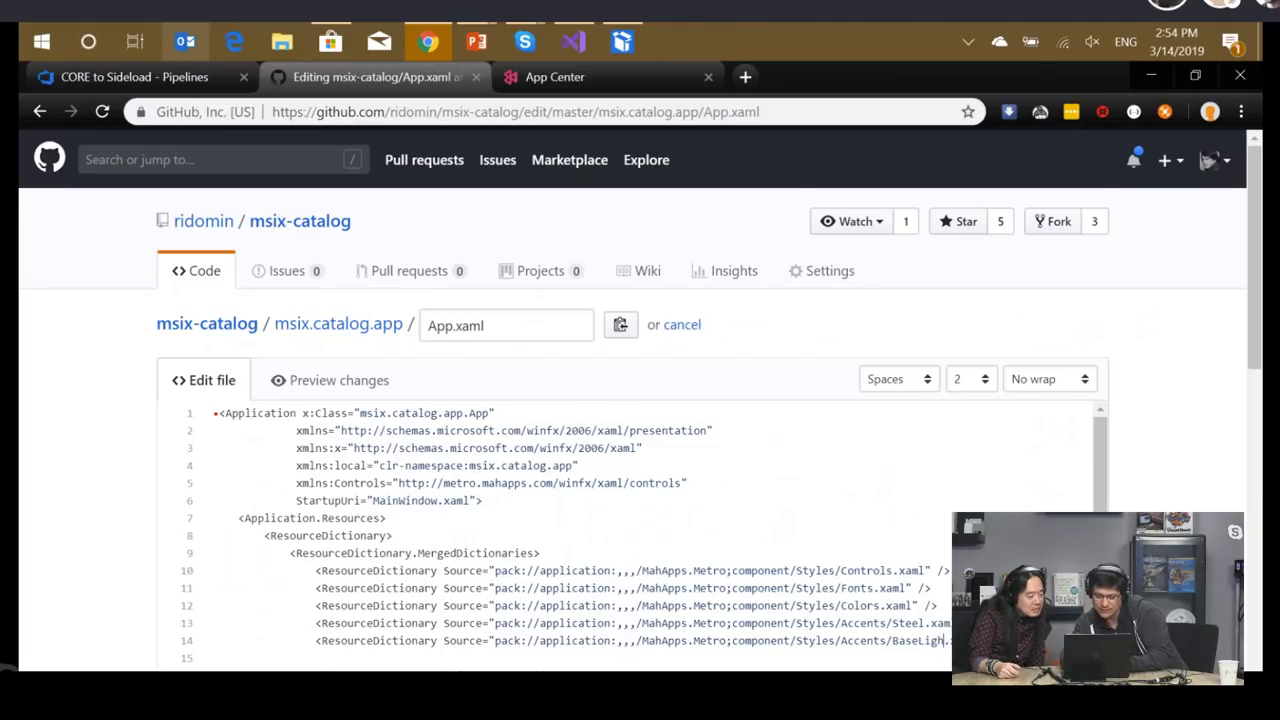
{"action": "scroll", "coordinate": [640, 530], "scroll_direction": "down", "scroll_amount": 1}
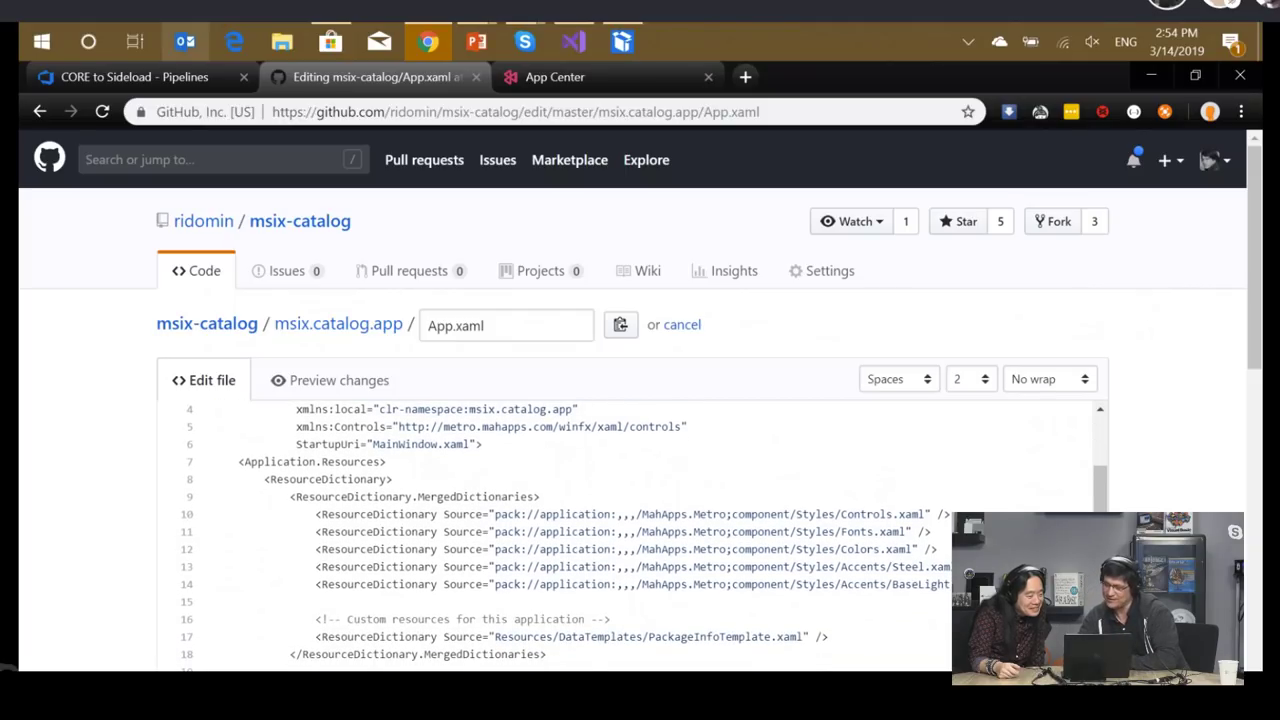
- Commit the App.xaml change directly to the master branch with the message "Use Light Theme"
{"action": "scroll", "coordinate": [427, 293], "scroll_direction": "down", "scroll_amount": 10}
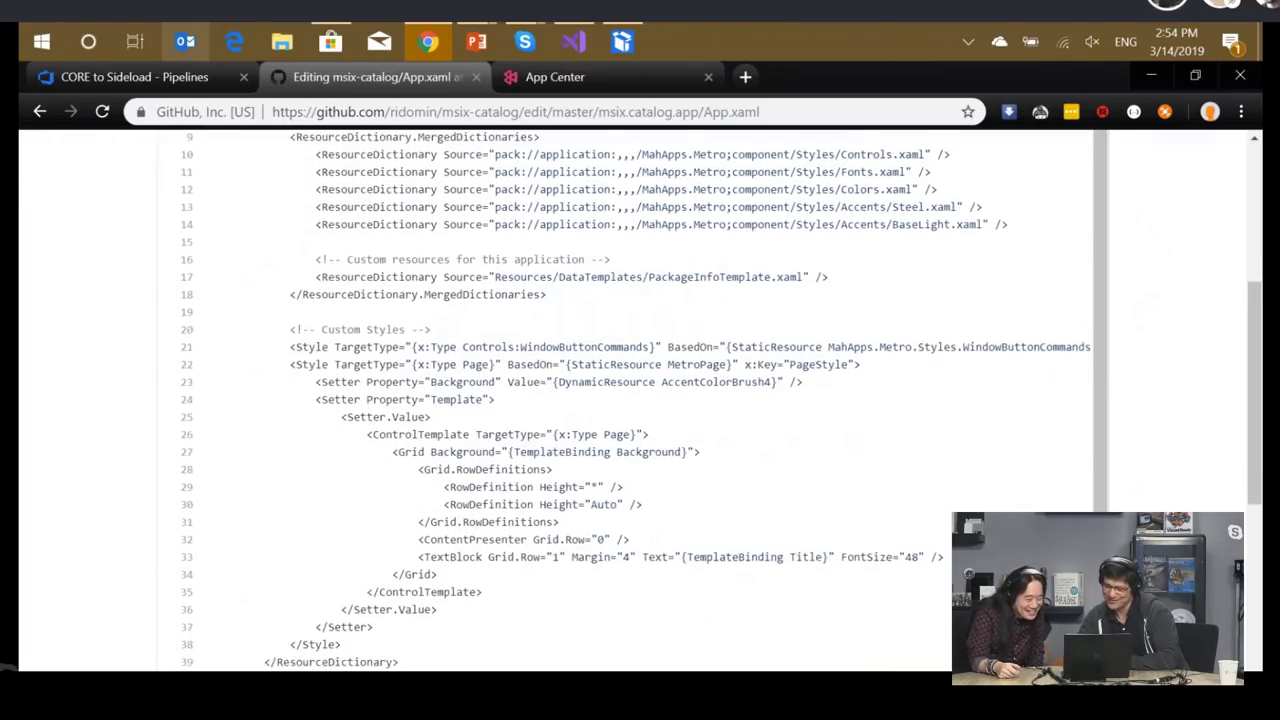
{"action": "left_click", "coordinate": [383, 309]}
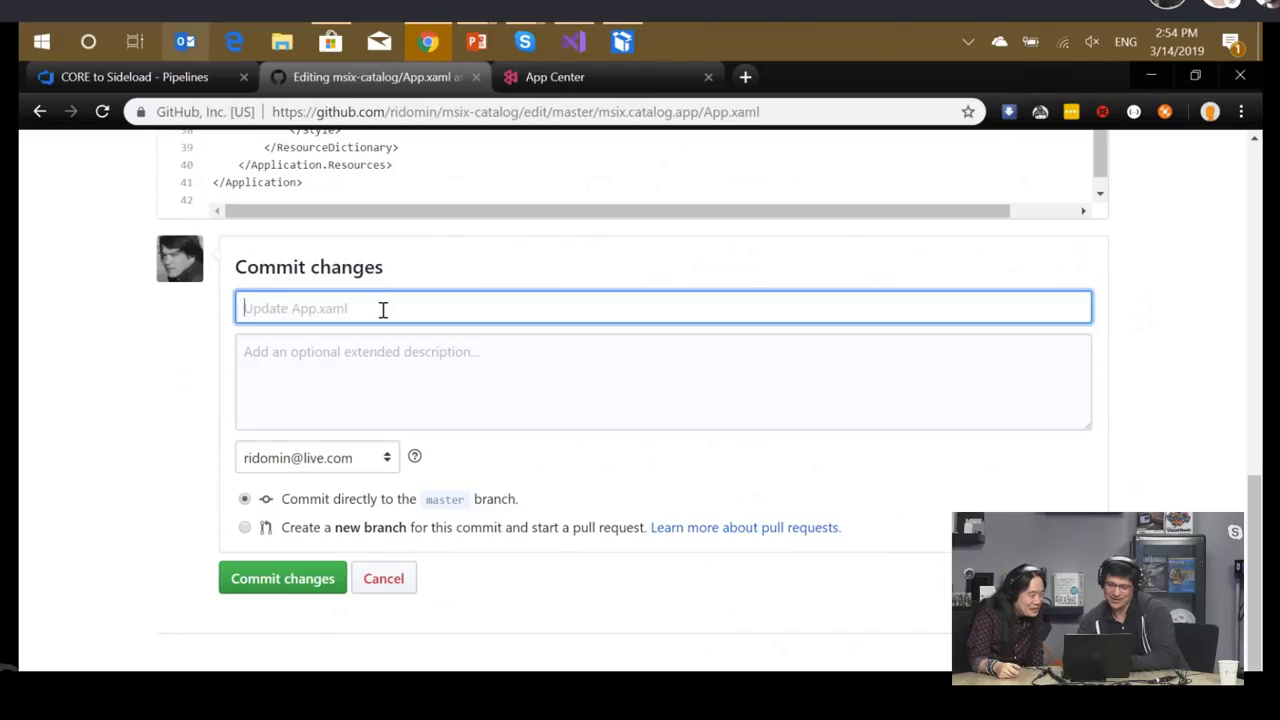
{"action": "type", "text": "Use Light Theme"}
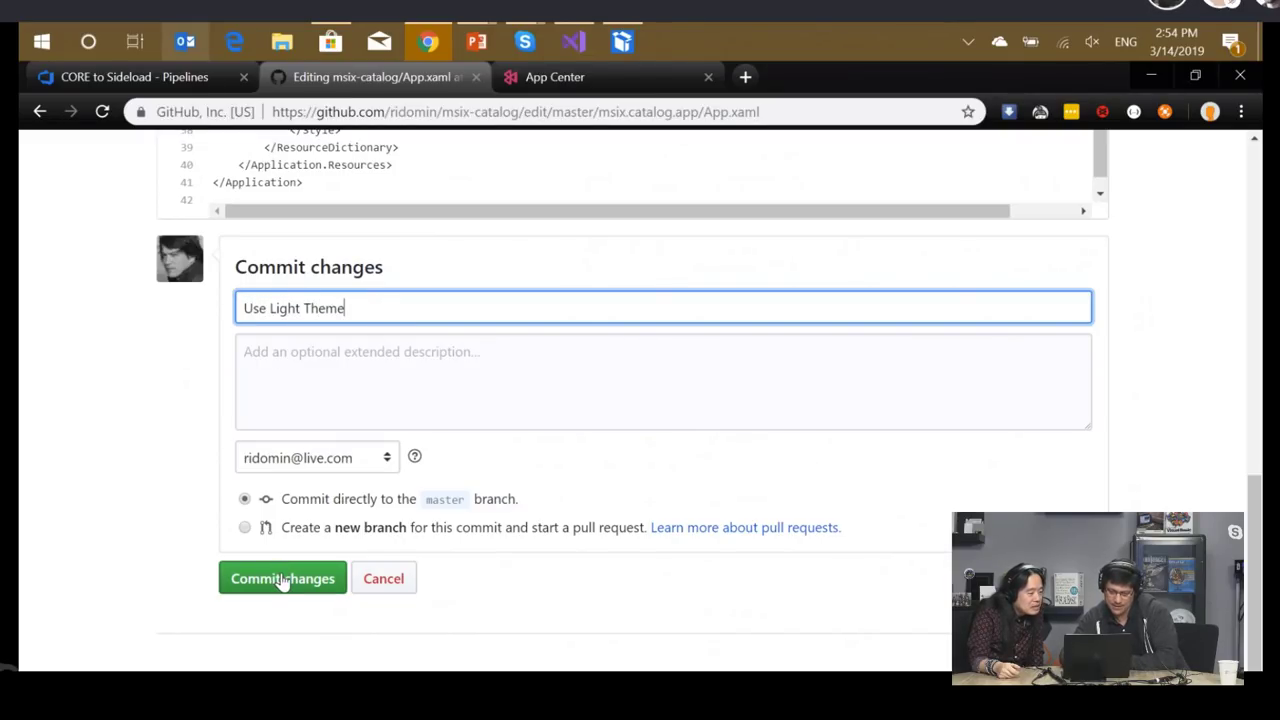
{"action": "left_click", "coordinate": [283, 579]}
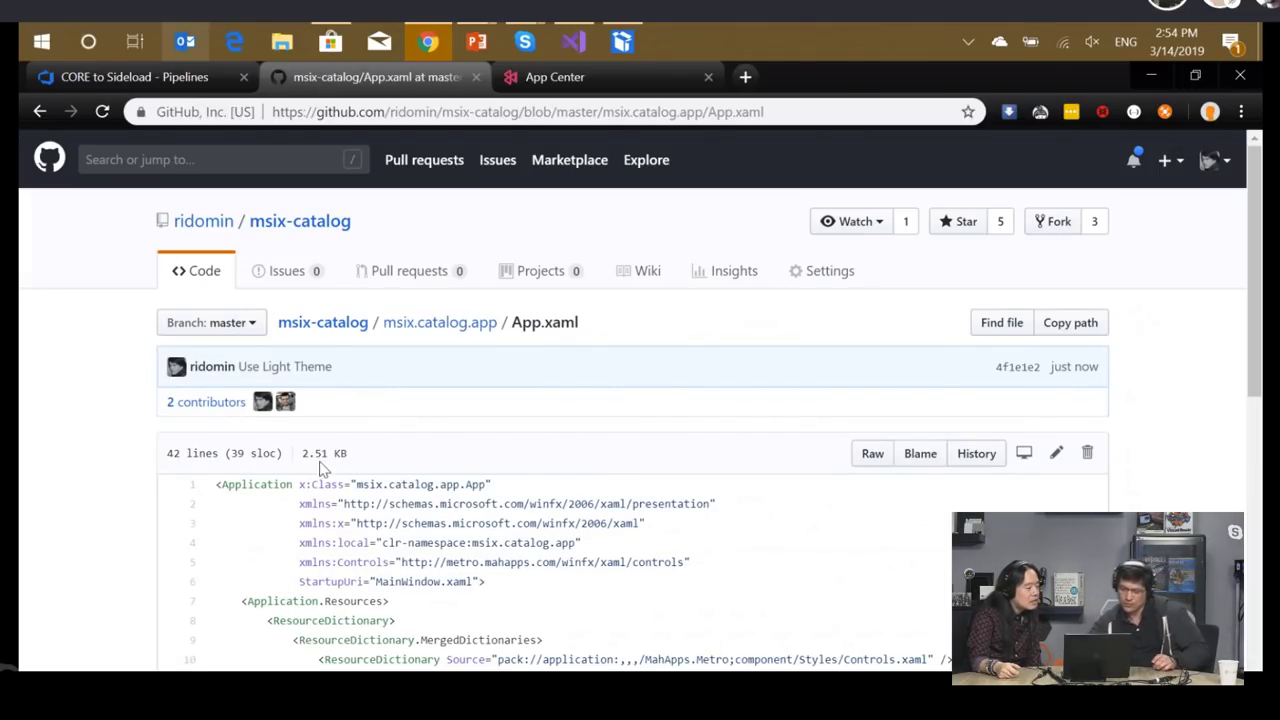
- Switch App.xaml to the dev branch and edit its line 14 resource dictionary source to use Styles/Accents/BaseLight.xaml
{"action": "left_click", "coordinate": [253, 334]}
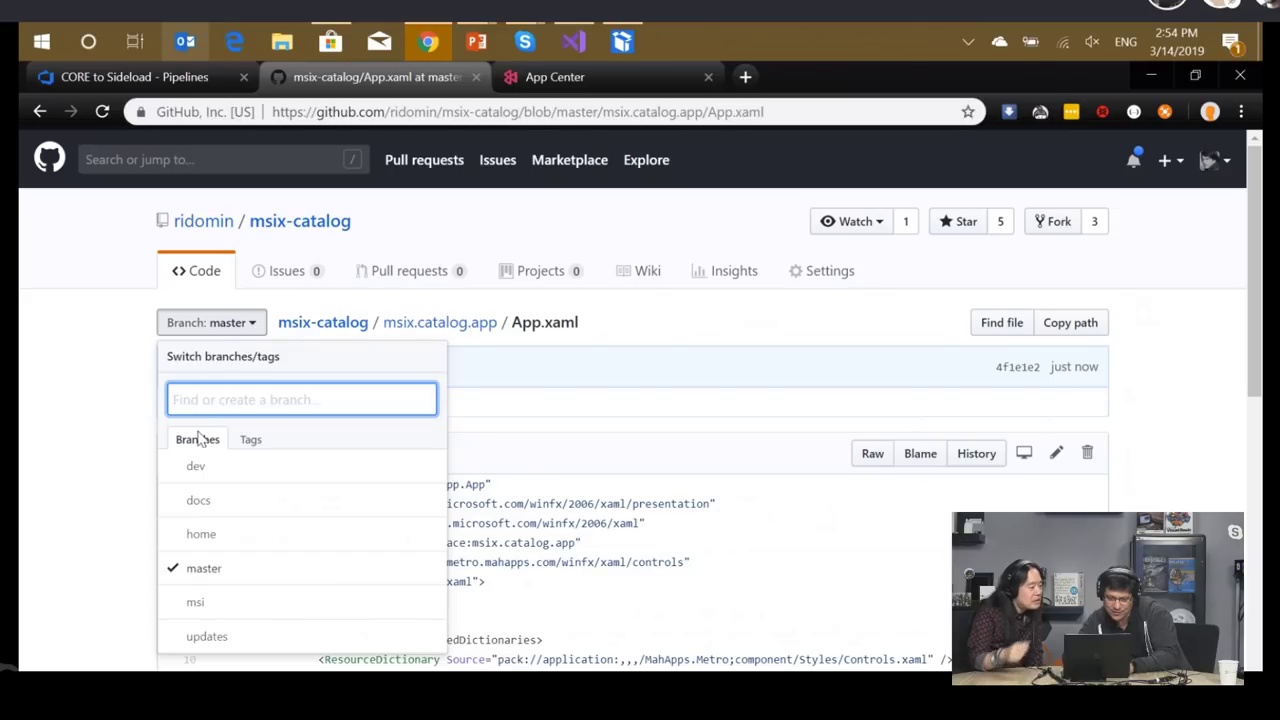
{"action": "left_click", "coordinate": [196, 468]}
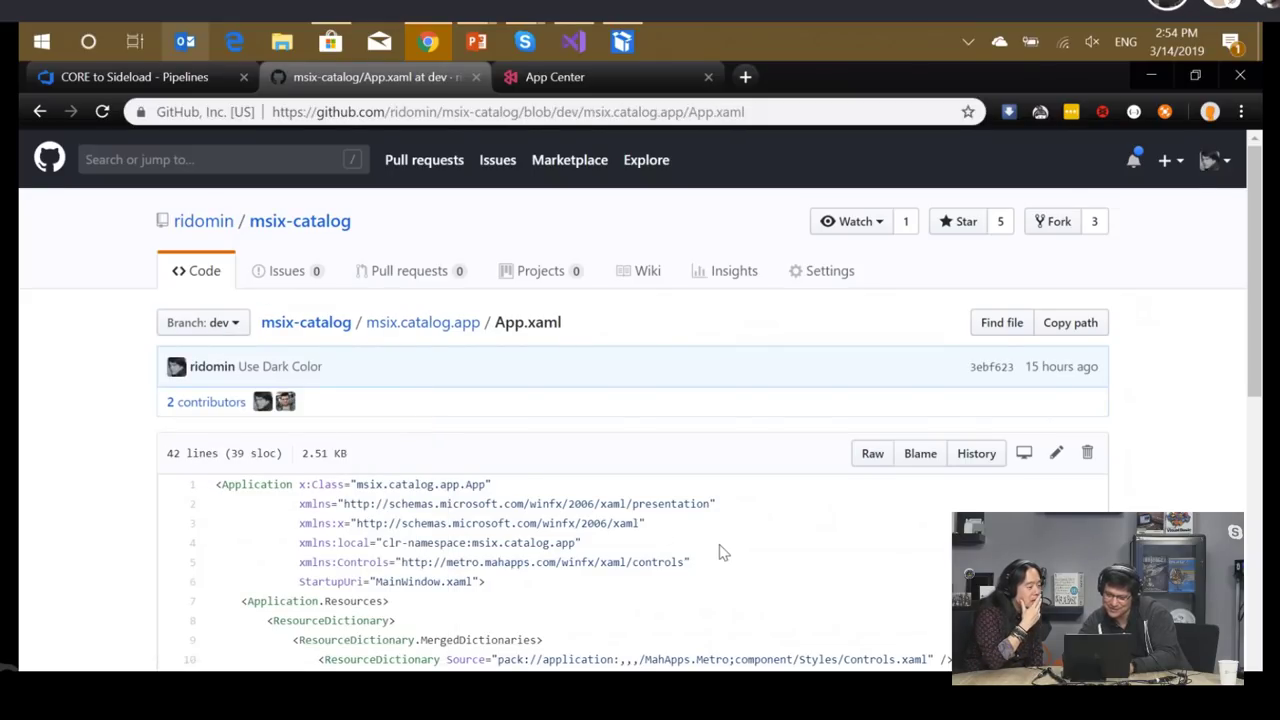
{"action": "scroll", "coordinate": [723, 553], "scroll_direction": "down", "scroll_amount": 7}
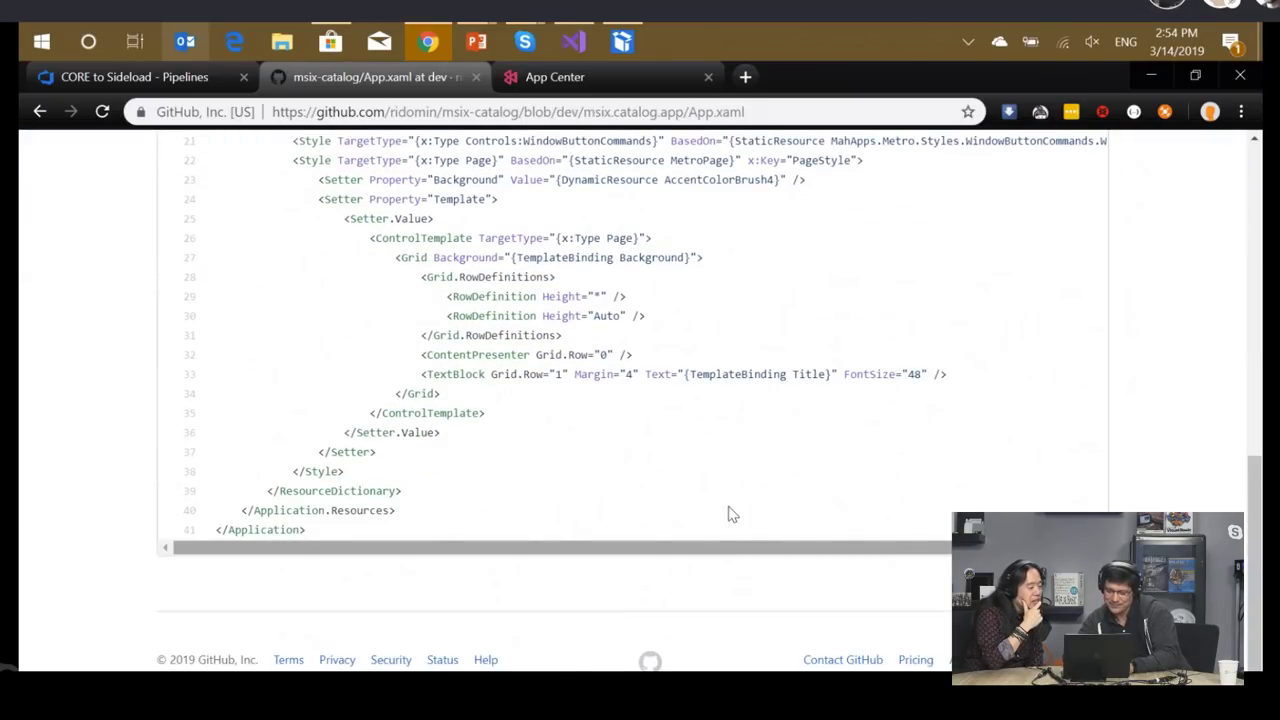
{"action": "scroll", "coordinate": [781, 372], "scroll_direction": "up", "scroll_amount": 1}
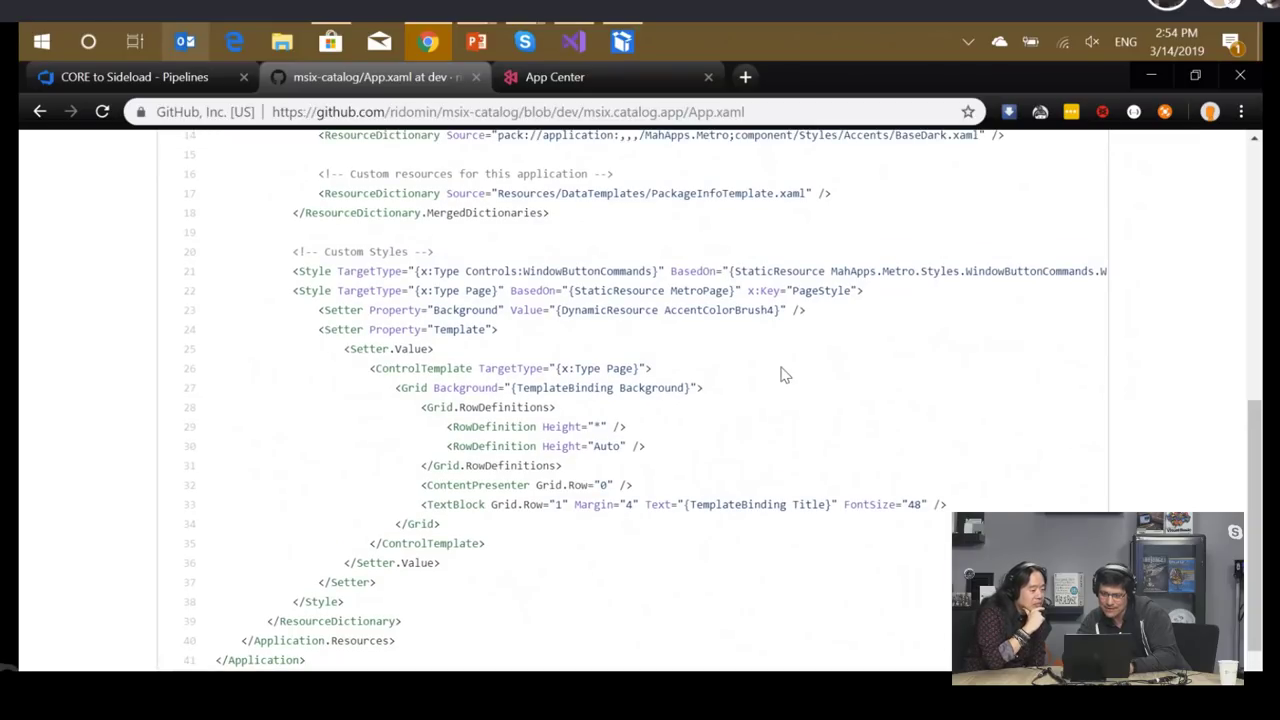
{"action": "scroll", "coordinate": [785, 375], "scroll_direction": "up", "scroll_amount": 4}
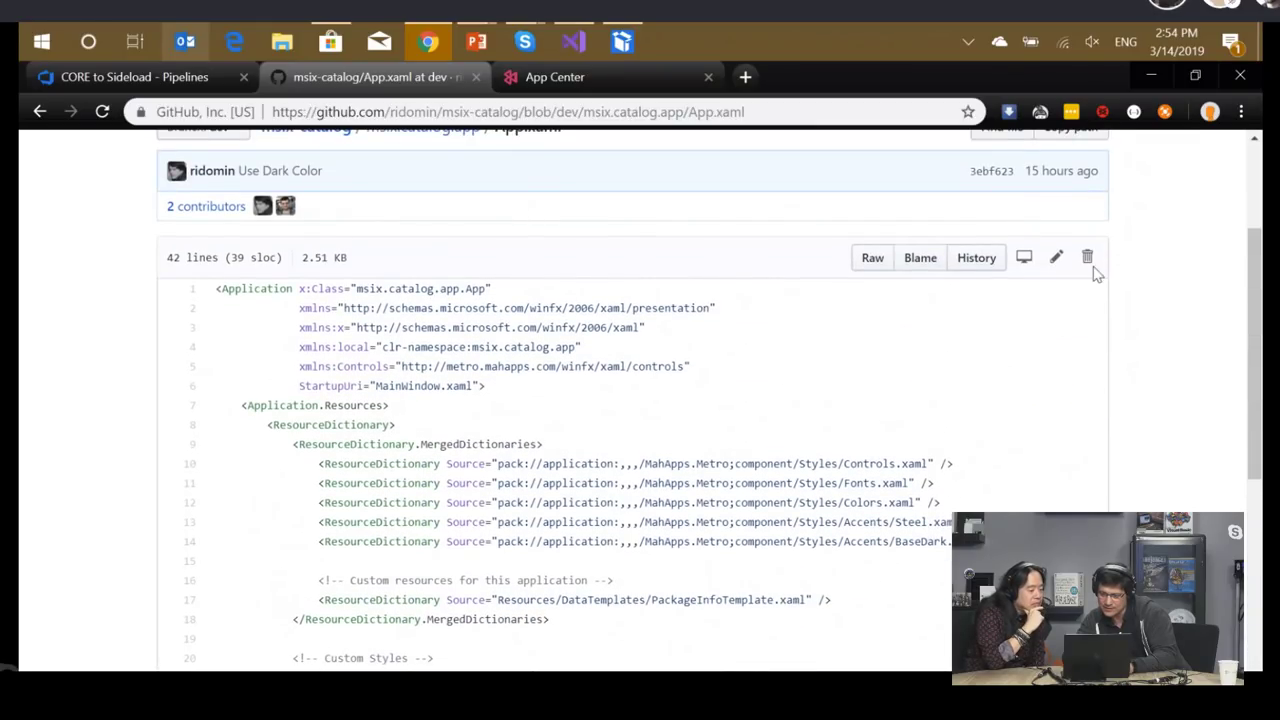
{"action": "left_click", "coordinate": [1056, 257]}
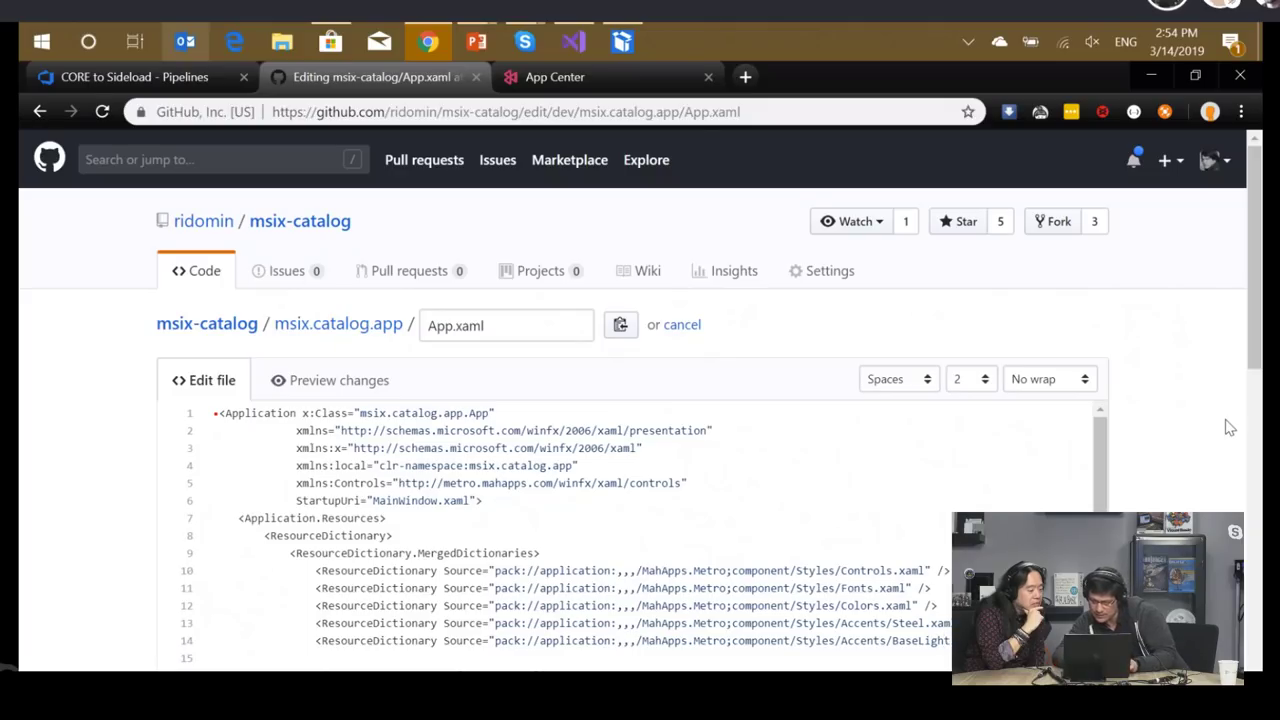
- Commit the App.xaml edit directly to the dev branch with the message "Use Light Theme"
{"action": "scroll", "coordinate": [1199, 451], "scroll_direction": "down", "scroll_amount": 6}
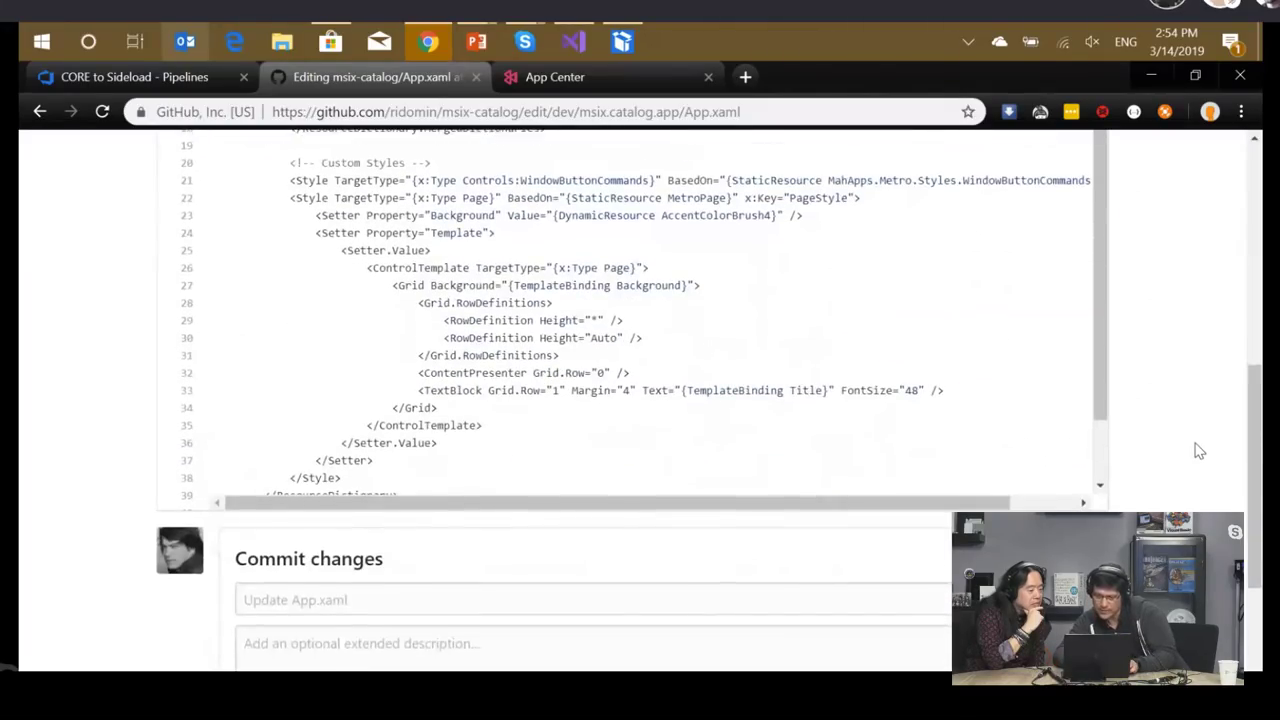
{"action": "left_click", "coordinate": [426, 605]}
{"action": "type", "text": "Use "}
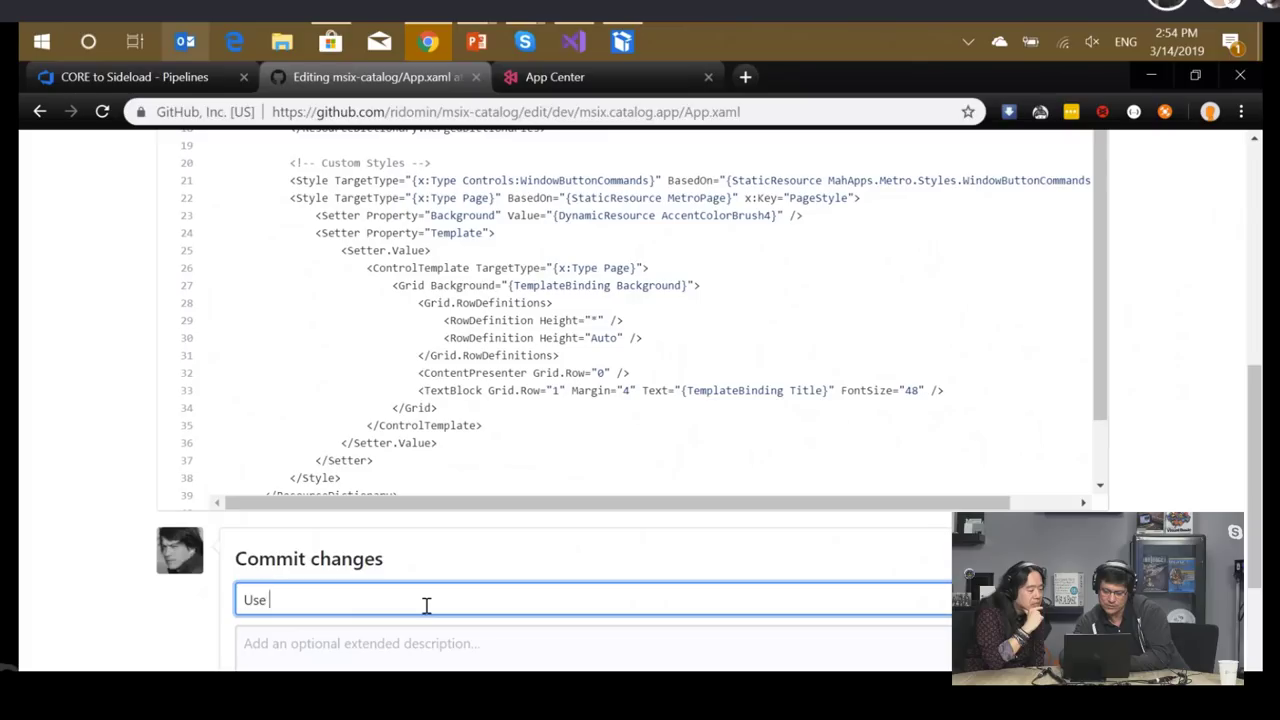
{"action": "type", "text": "Light The"}
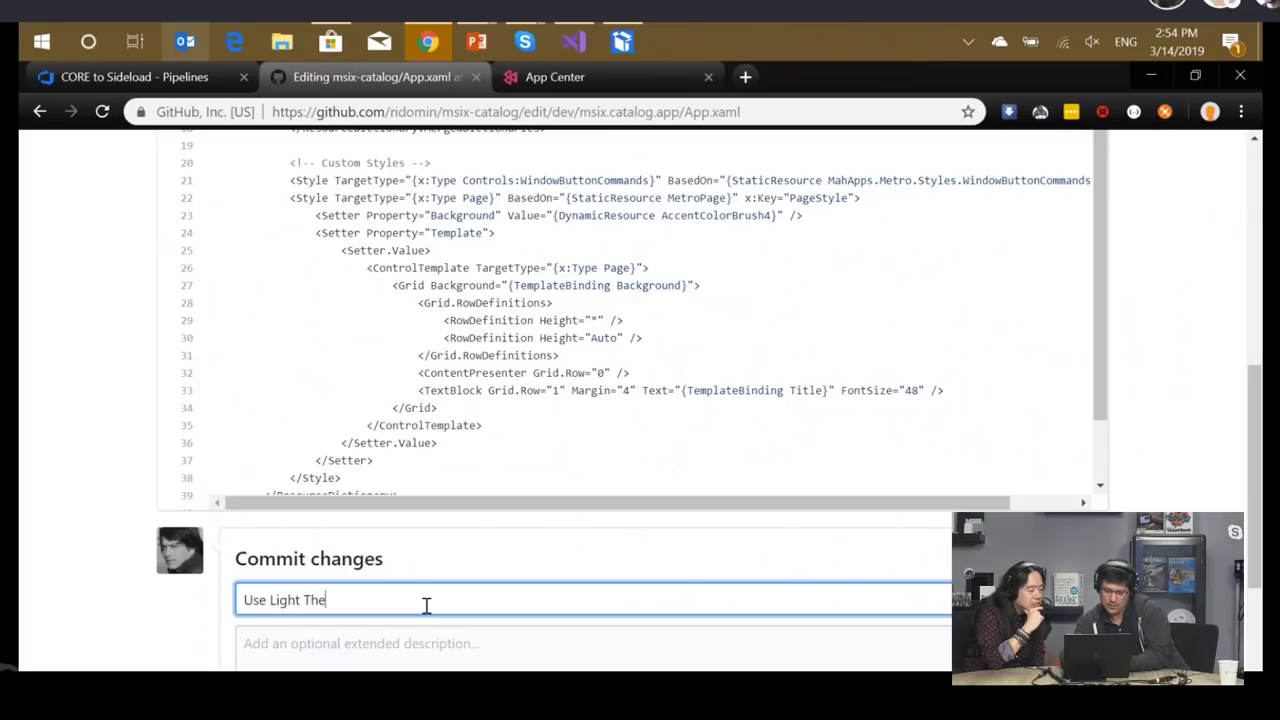
{"action": "type", "text": "me"}
{"action": "scroll", "coordinate": [426, 605], "scroll_direction": "down", "scroll_amount": 3}
{"action": "left_click", "coordinate": [266, 557]}
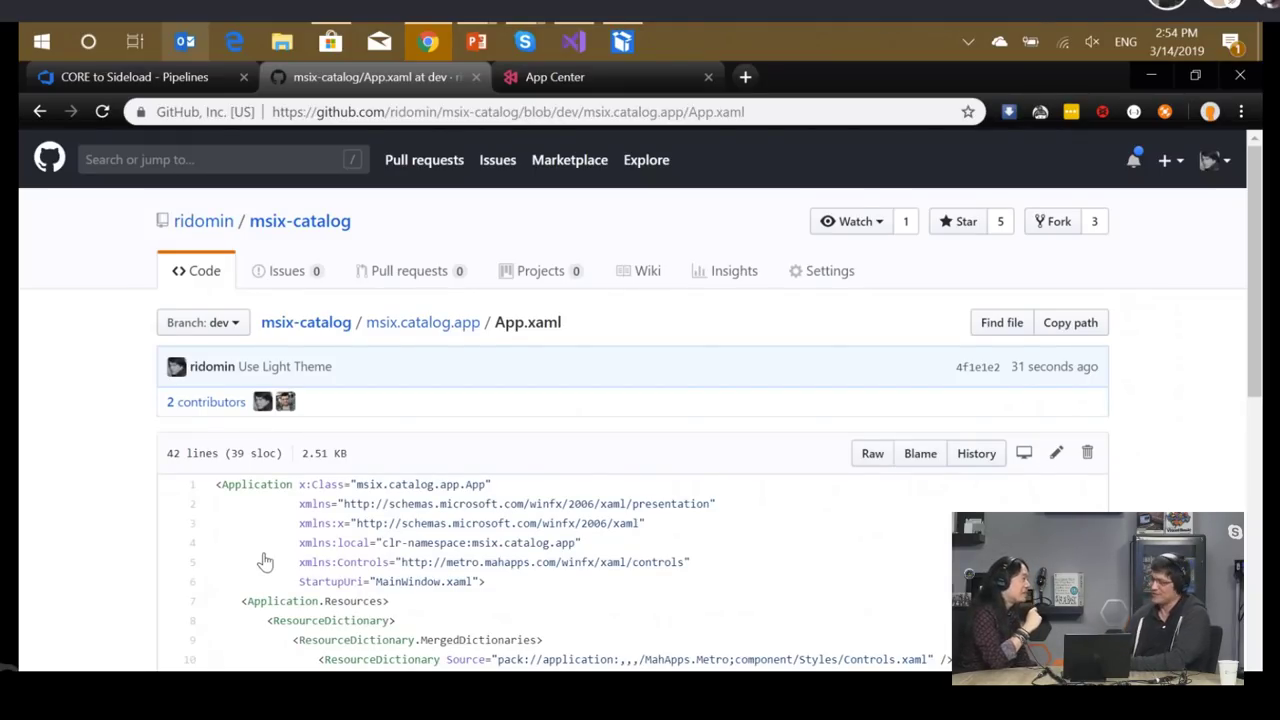
- Switch to the Azure DevOps builds and cancel the "Use Light Theme" build of the msix-catalog-core-CD pipeline
{"action": "left_click", "coordinate": [148, 79]}
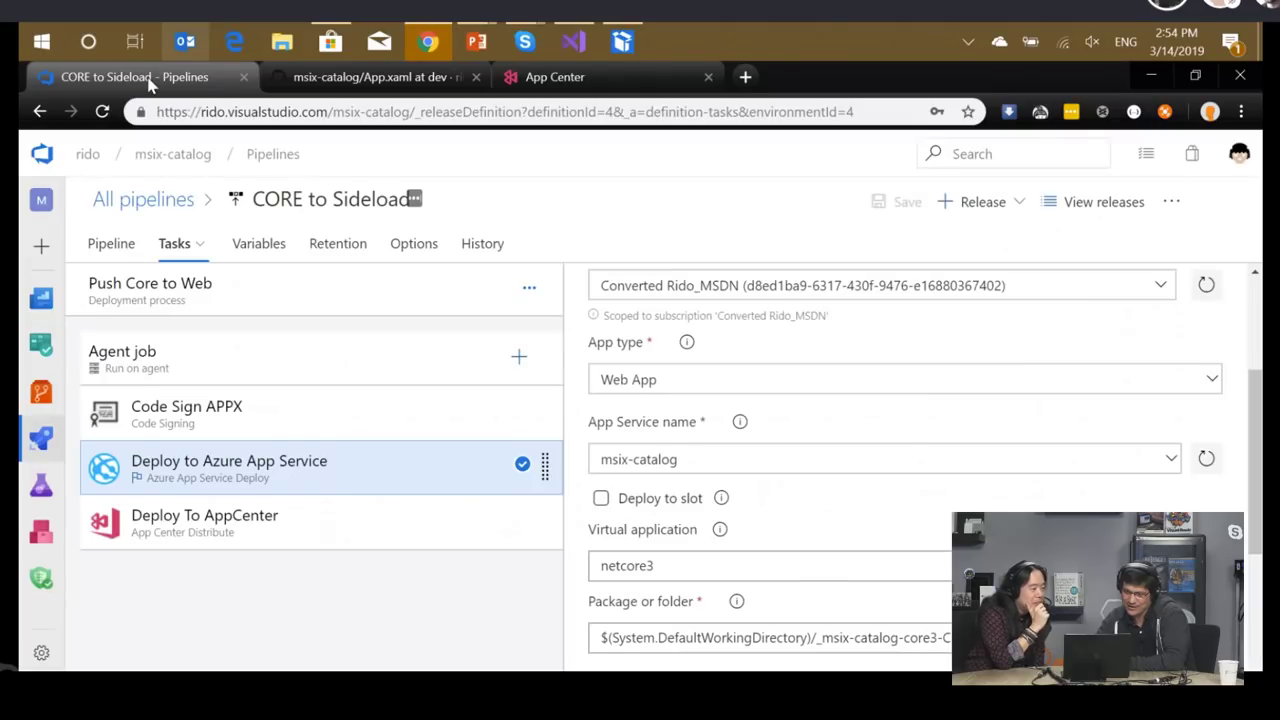
{"action": "mouse_move", "coordinate": [41, 437]}
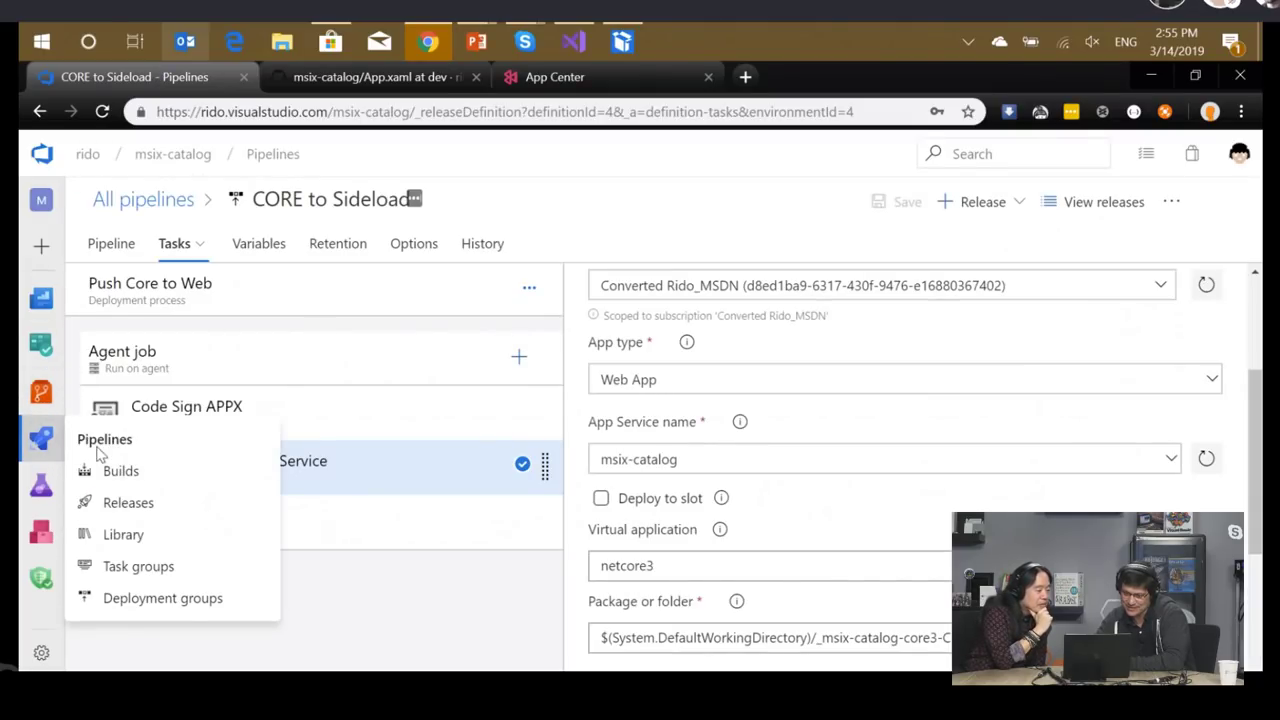
{"action": "left_click", "coordinate": [110, 470]}
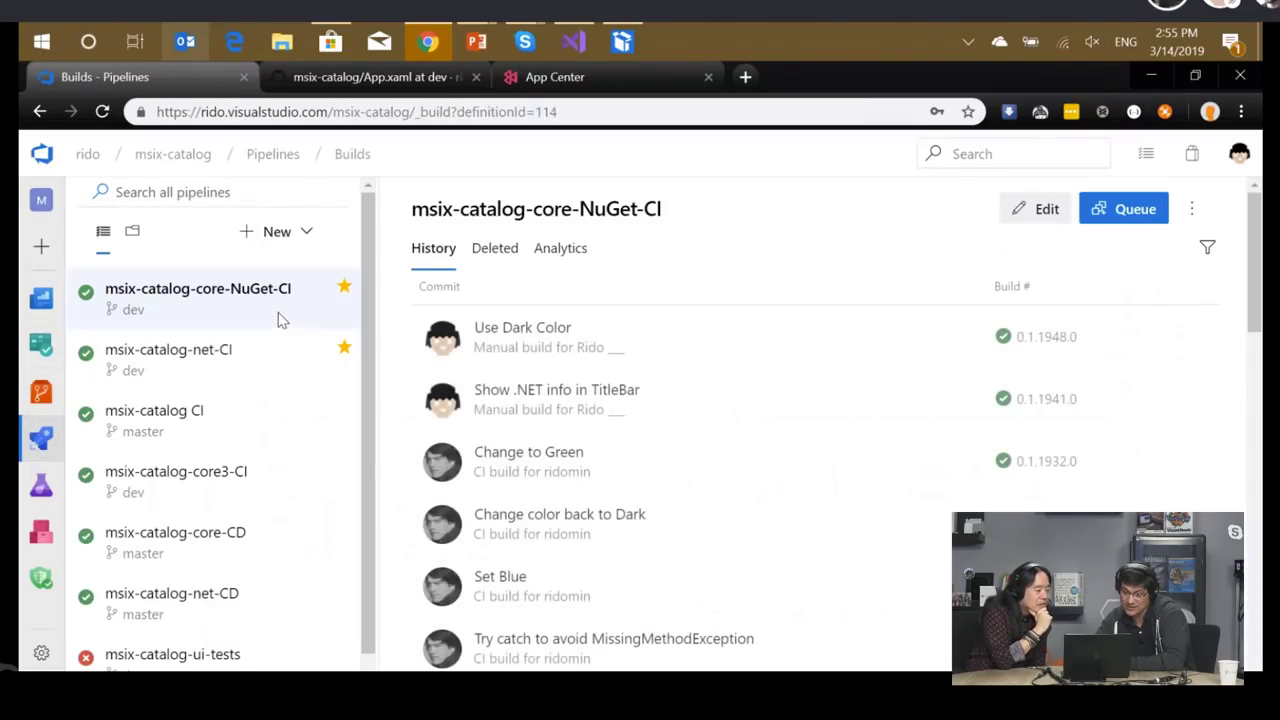
{"action": "left_click", "coordinate": [232, 566]}
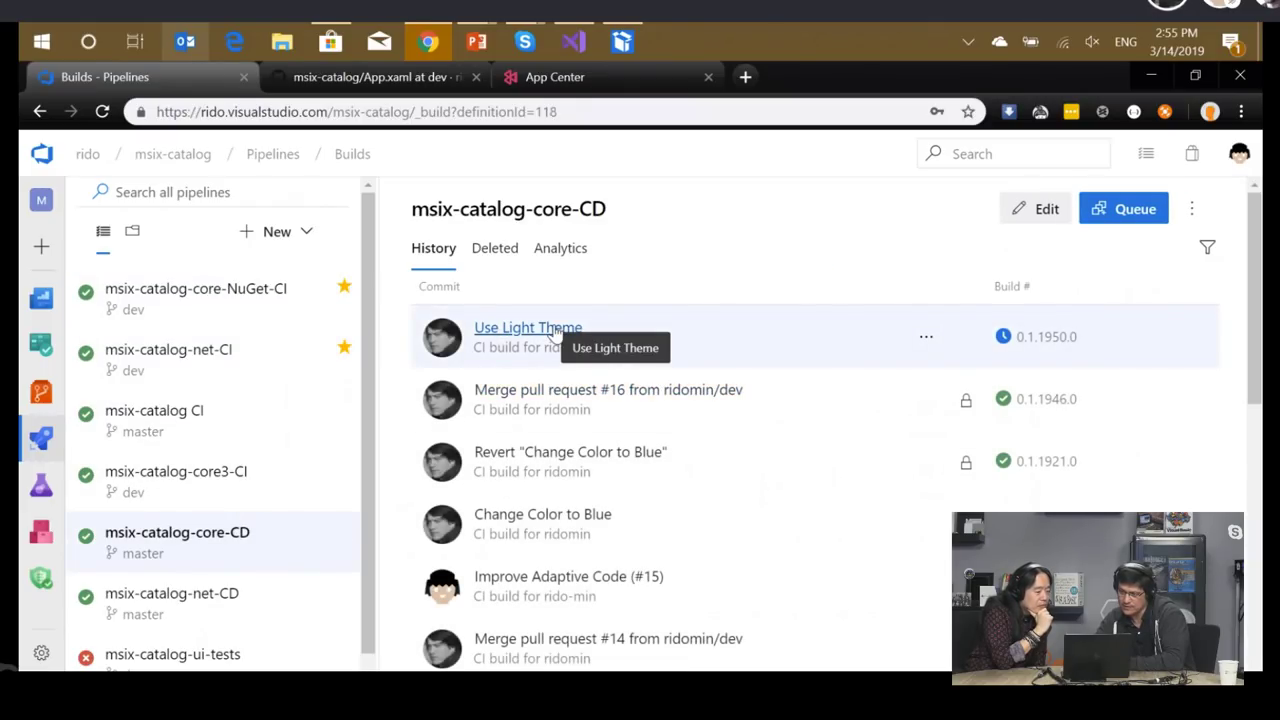
{"action": "left_click", "coordinate": [556, 333]}
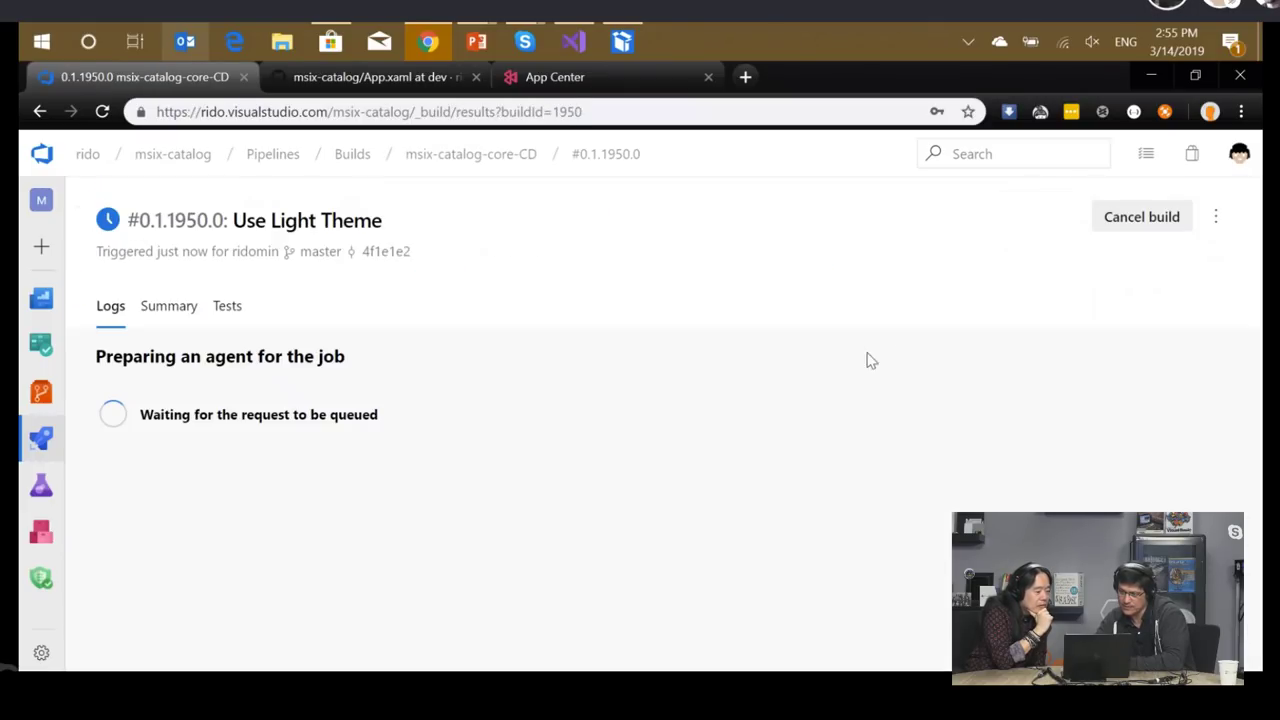
{"action": "left_click", "coordinate": [1133, 214]}
{"action": "left_click", "coordinate": [734, 220]}
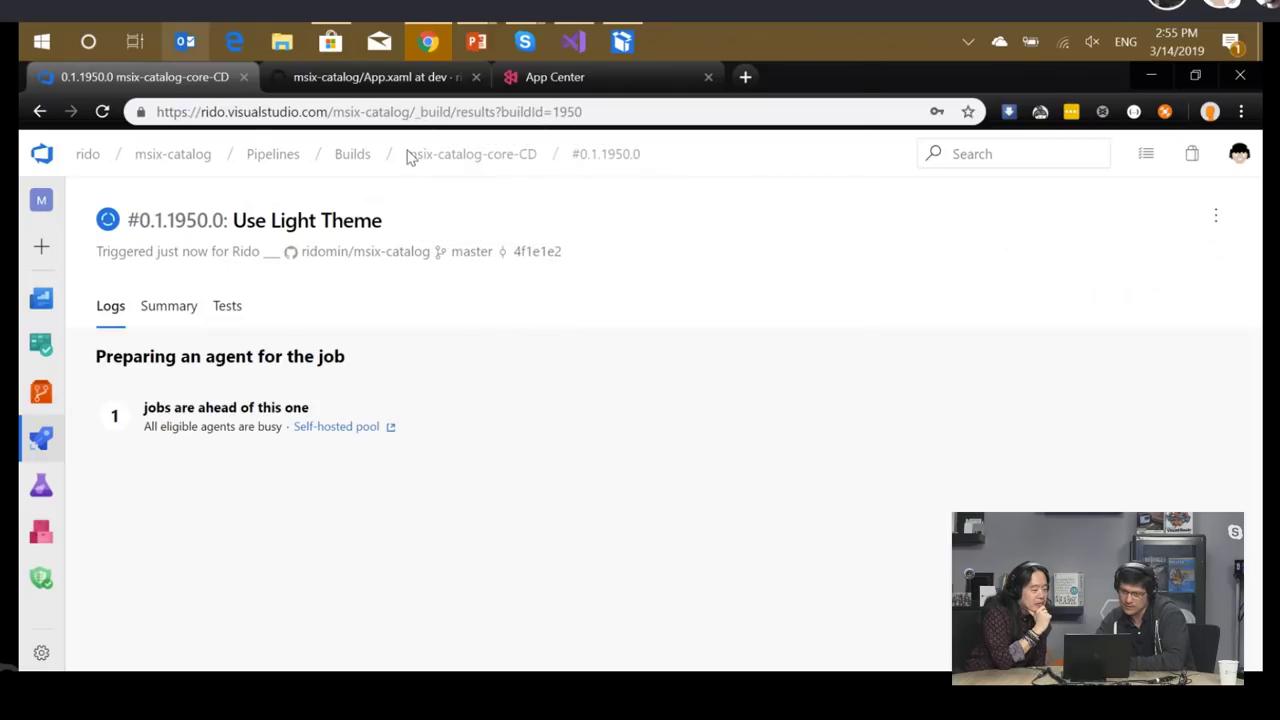
- Stop the "Use Light Theme" build in the msix-catalog-net-CD pipeline
{"action": "left_click", "coordinate": [40, 111]}
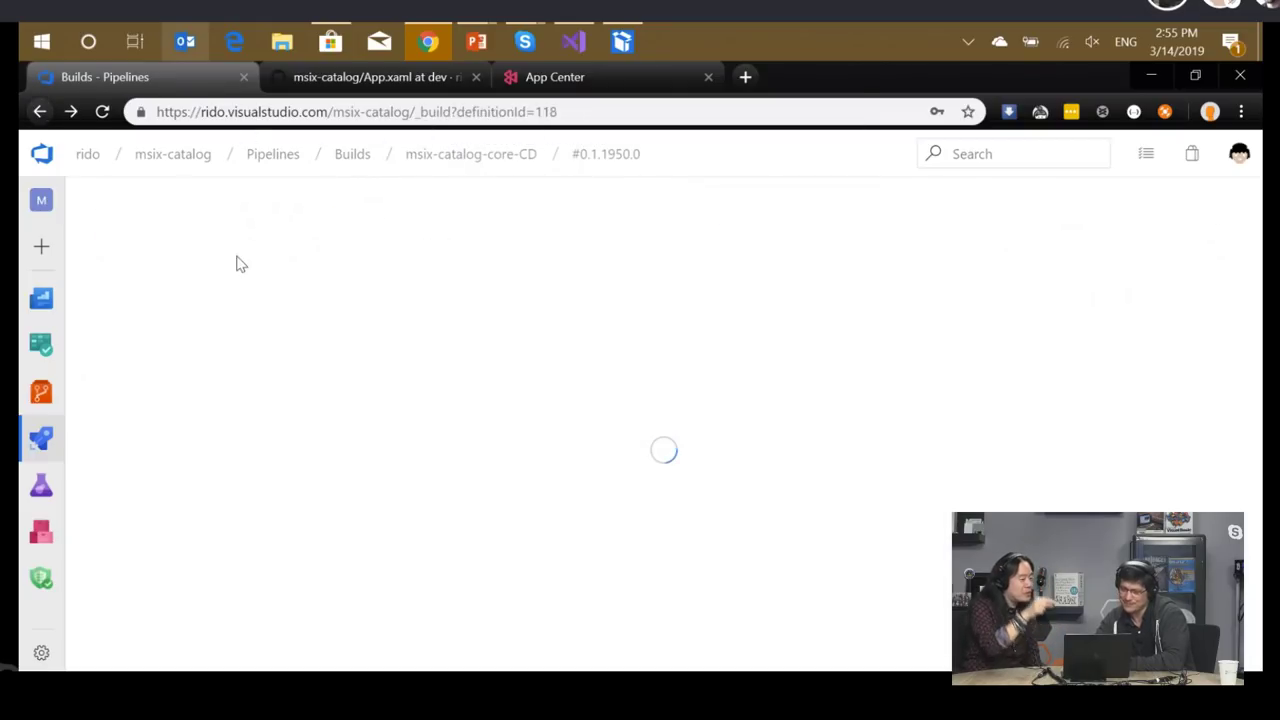
{"action": "left_click", "coordinate": [196, 624]}
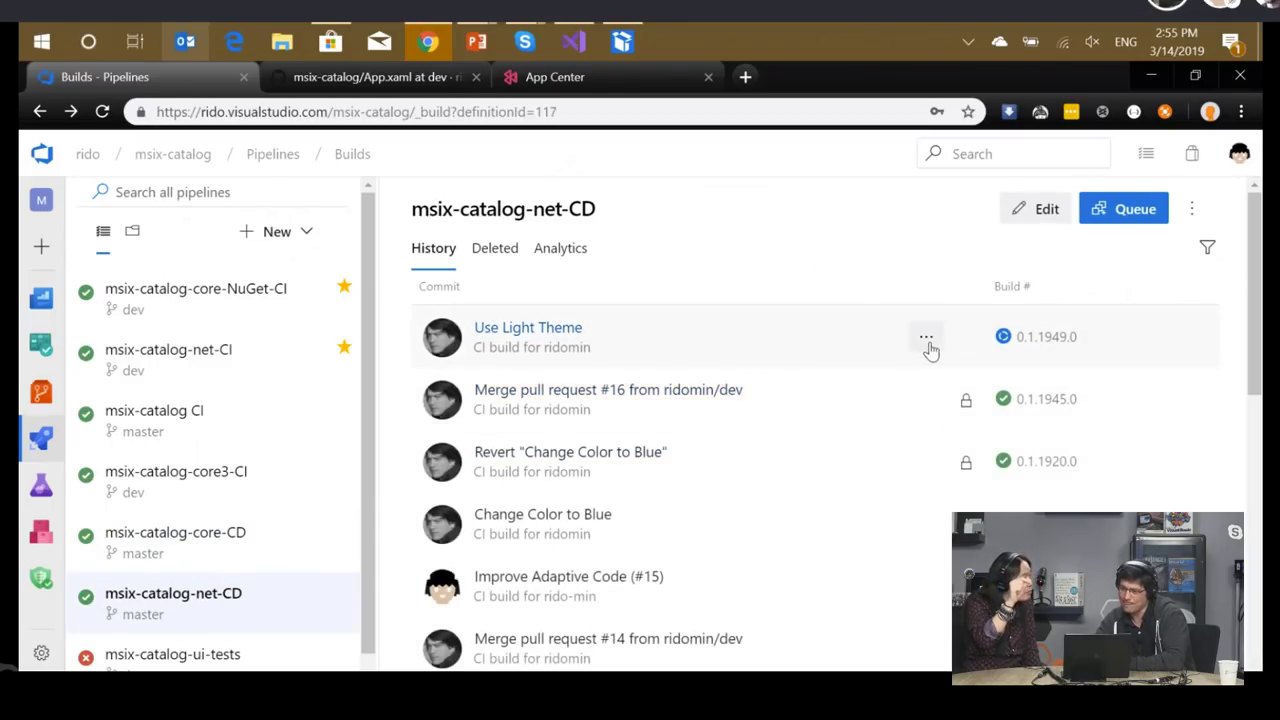
{"action": "left_click", "coordinate": [927, 341]}
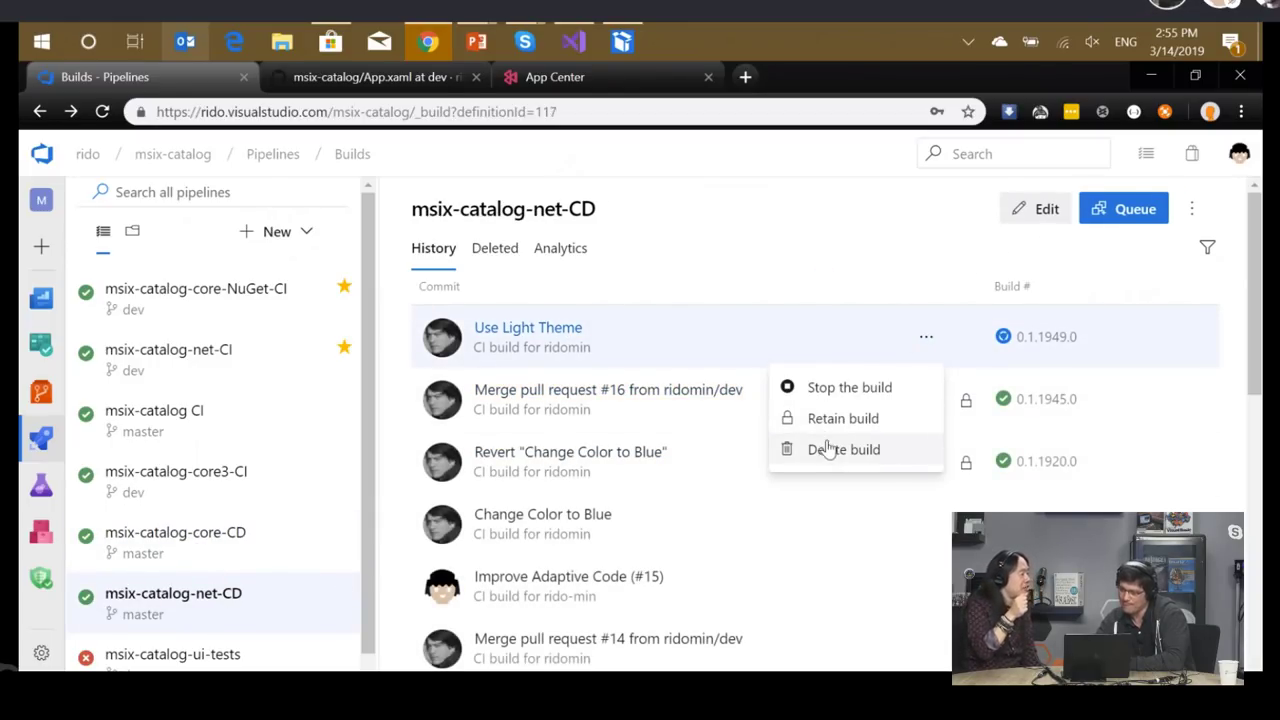
{"action": "left_click", "coordinate": [863, 395]}
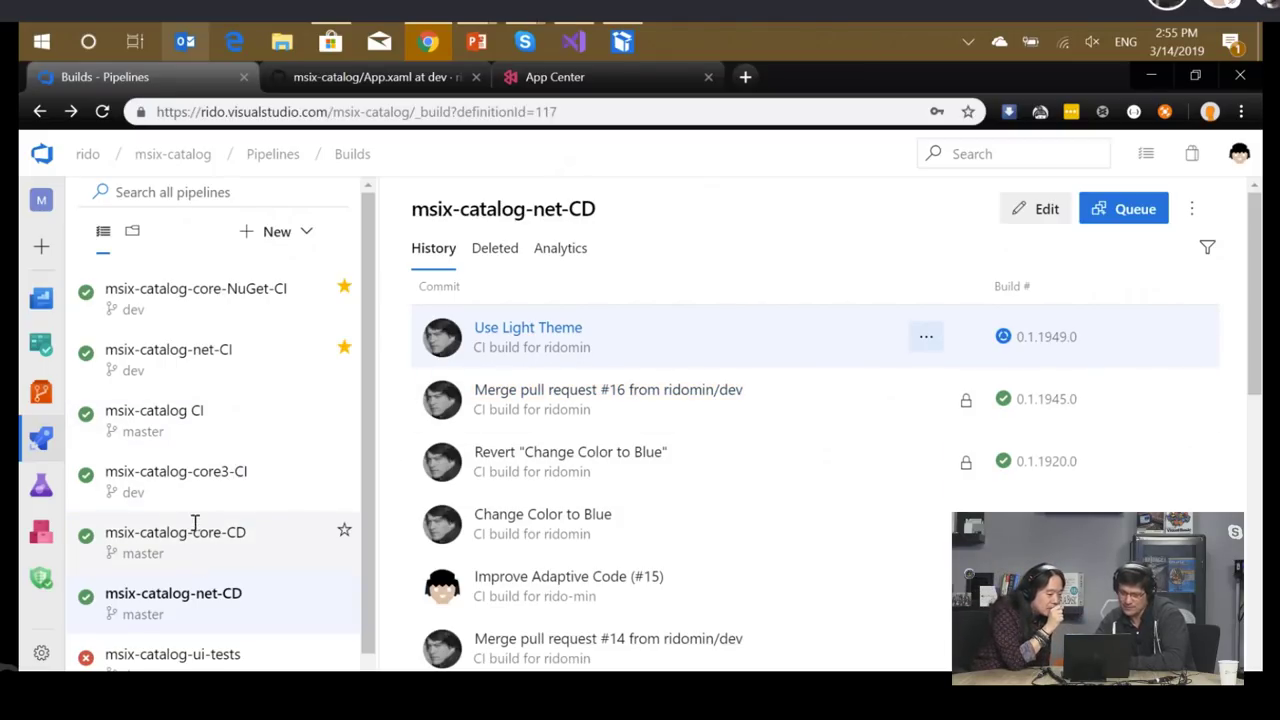
- Check the msix-catalog-net-CI history and the status of the "Use Light Theme" build in msix-catalog-core3-CI
{"action": "left_click", "coordinate": [222, 366]}
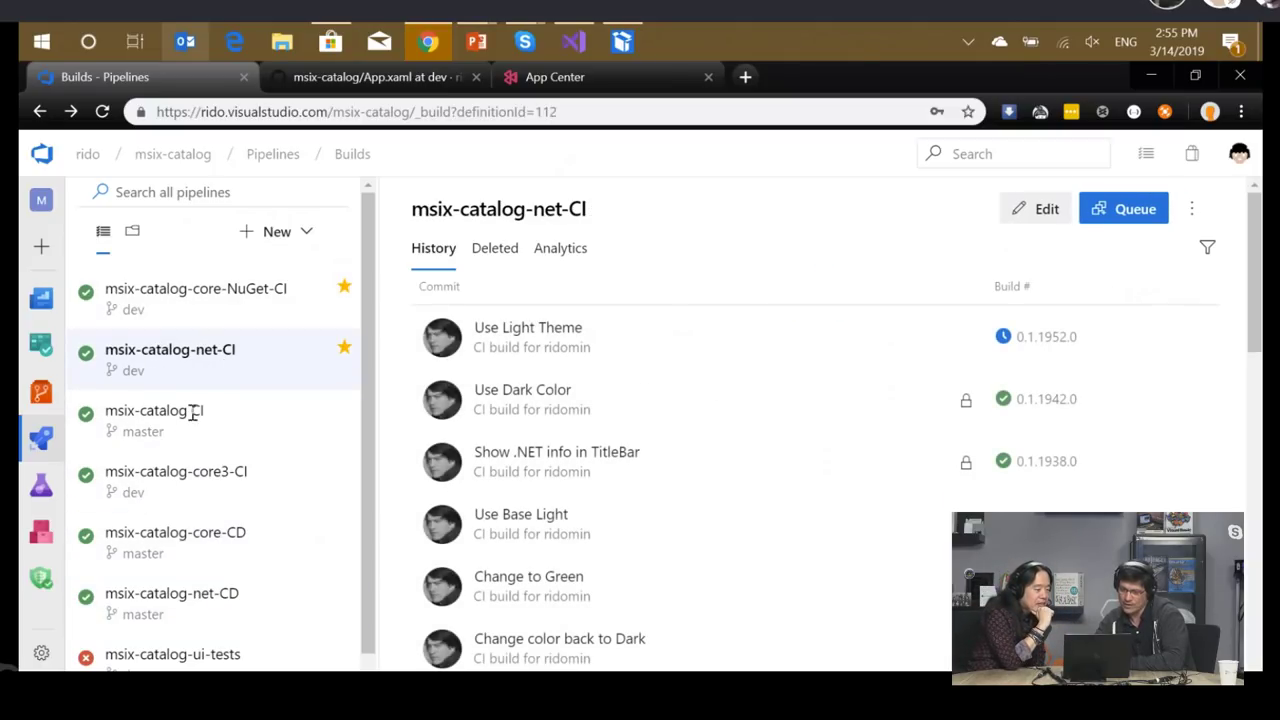
{"action": "left_click", "coordinate": [187, 486]}
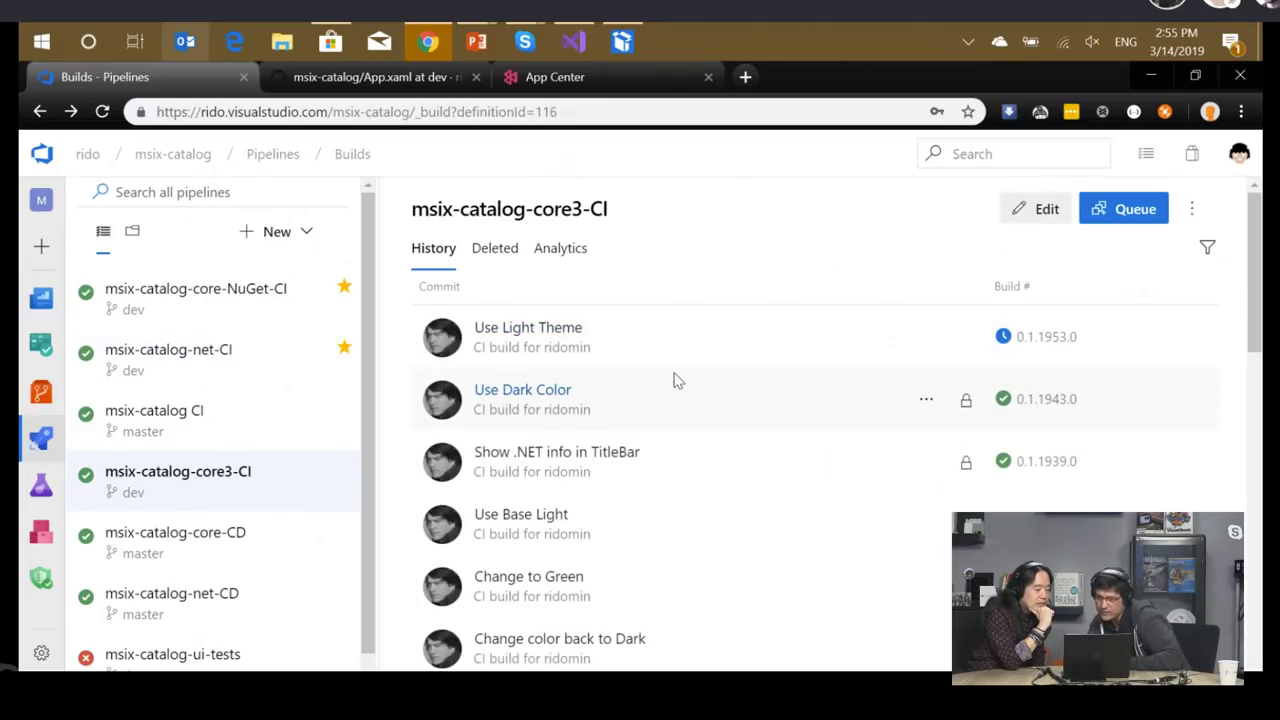
{"action": "left_click", "coordinate": [538, 334]}
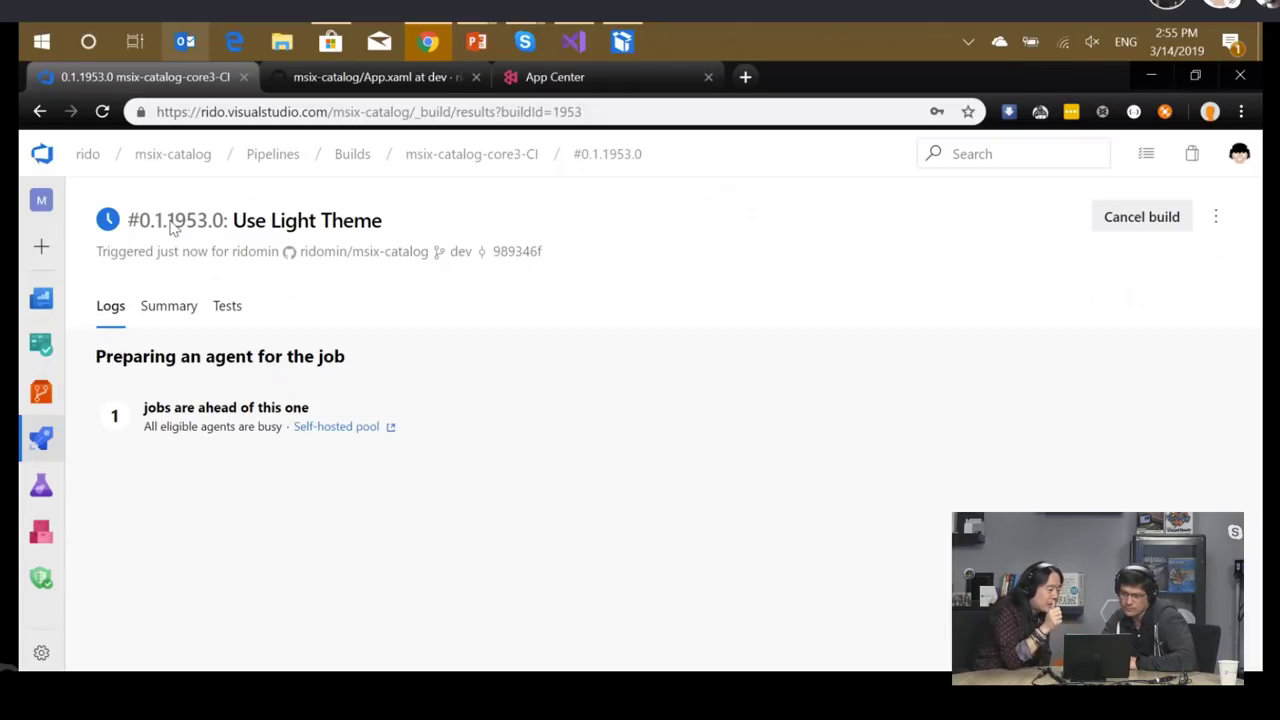
{"action": "left_click", "coordinate": [39, 112]}
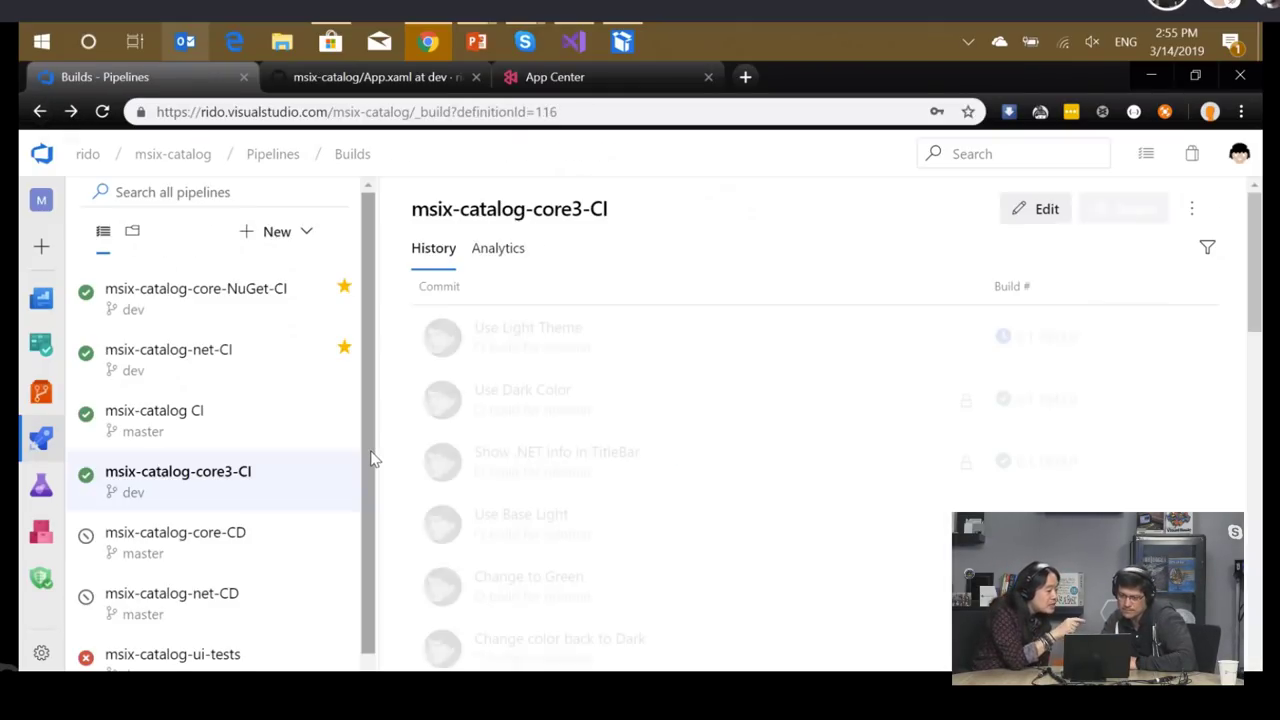
- Stop the "Use Light Theme" build in the msix-catalog-net-CI pipeline
{"action": "left_click", "coordinate": [214, 350]}
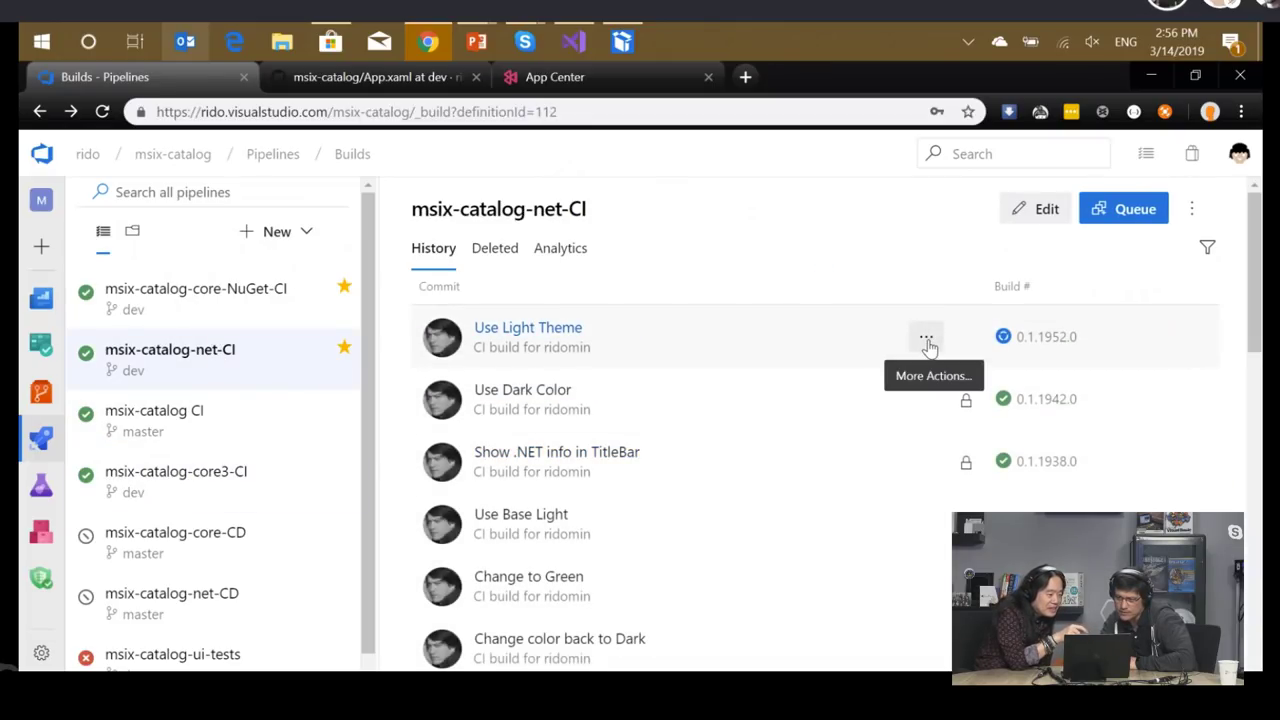
{"action": "left_click", "coordinate": [926, 340]}
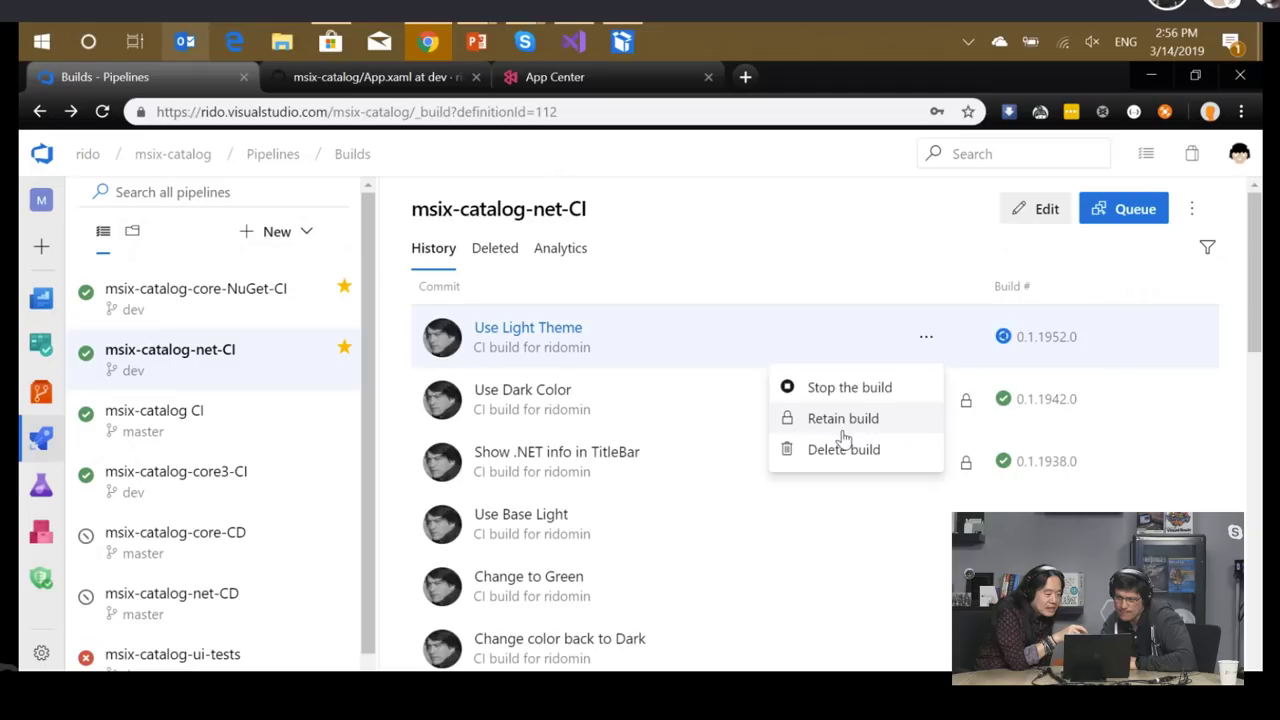
{"action": "left_click", "coordinate": [858, 387]}
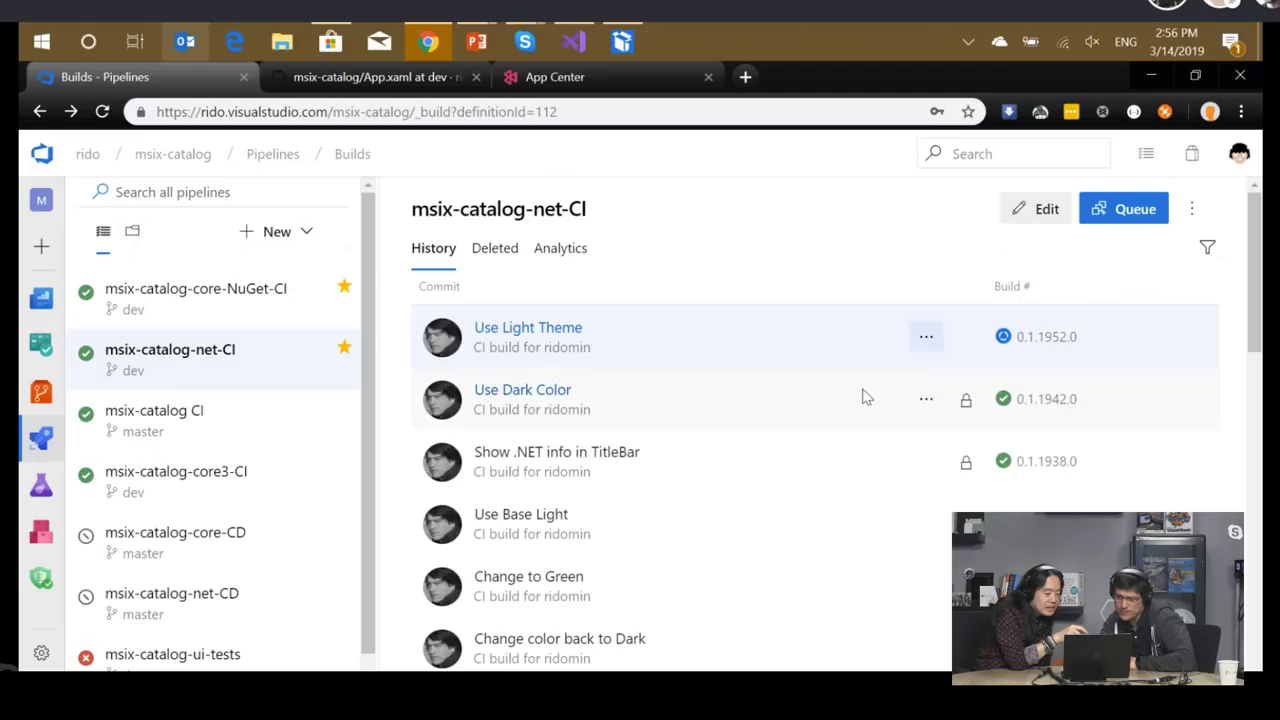
- Stop both running "Use Light Theme" builds, 20190314.13 and 20190314.12, in the msix-catalog CI pipeline
{"action": "left_click", "coordinate": [160, 414]}
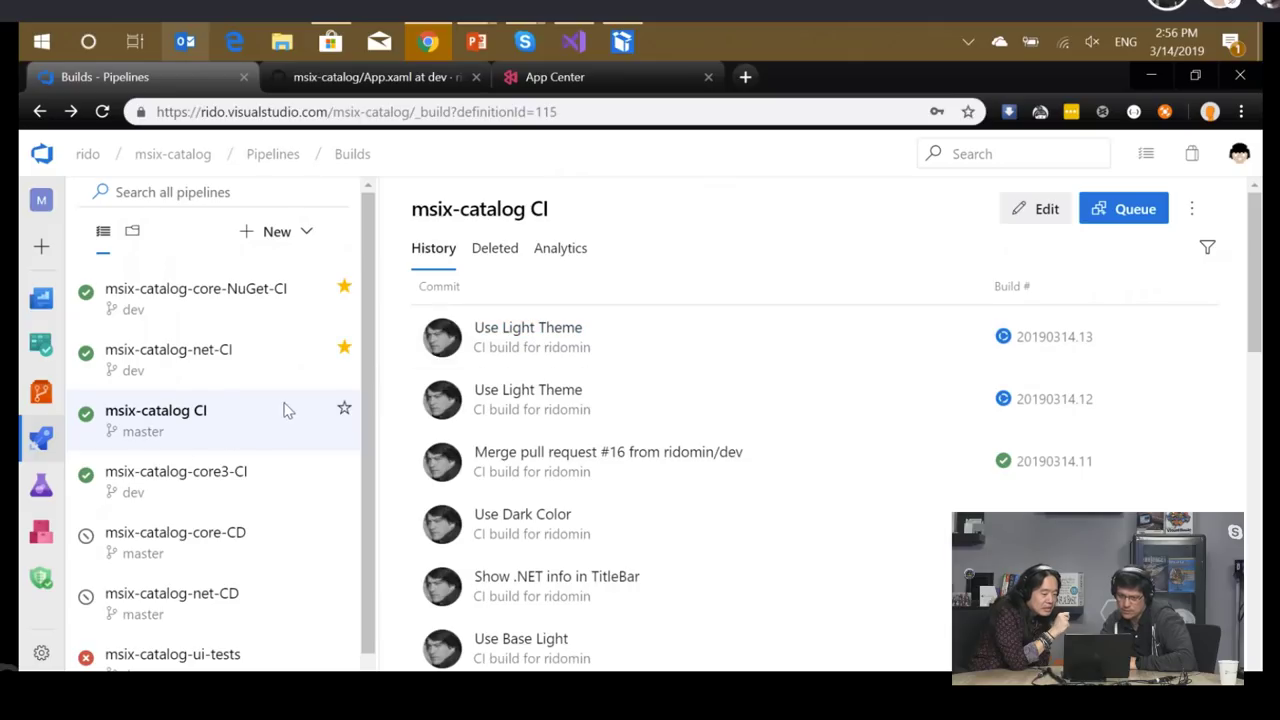
{"action": "left_click", "coordinate": [926, 340]}
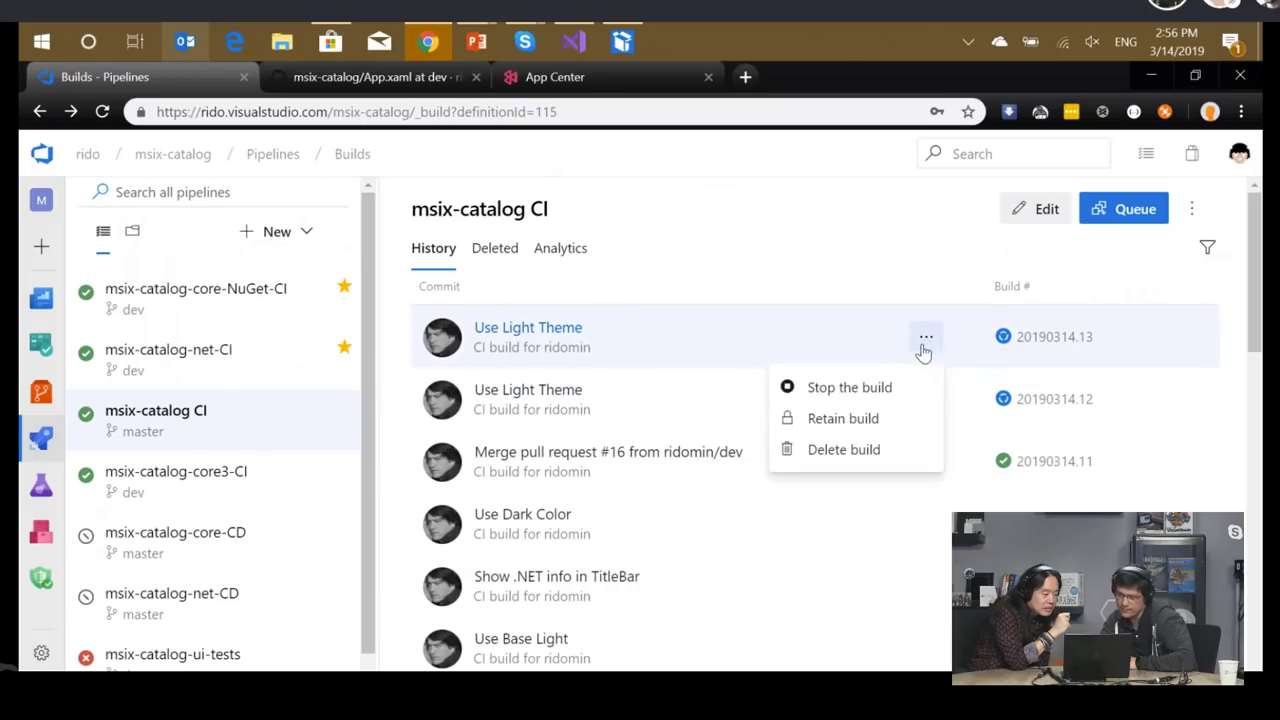
{"action": "left_click", "coordinate": [866, 392]}
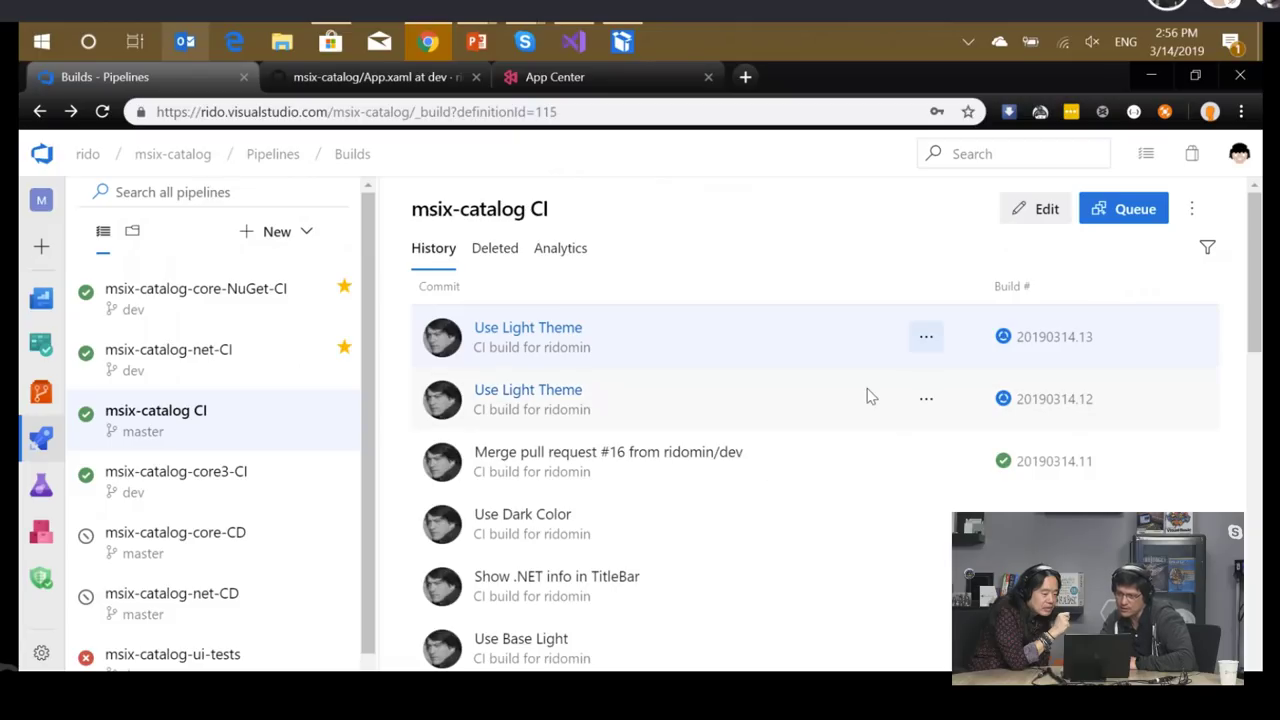
{"action": "left_click", "coordinate": [926, 400]}
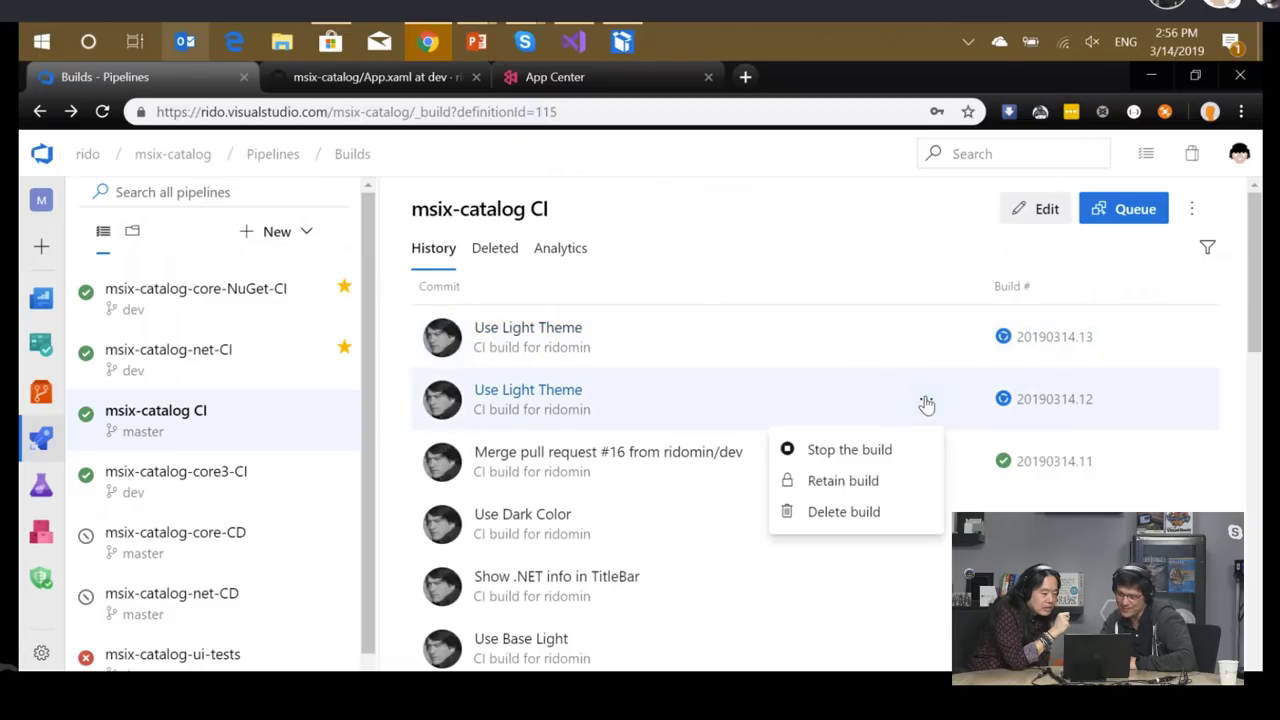
{"action": "left_click", "coordinate": [822, 449]}
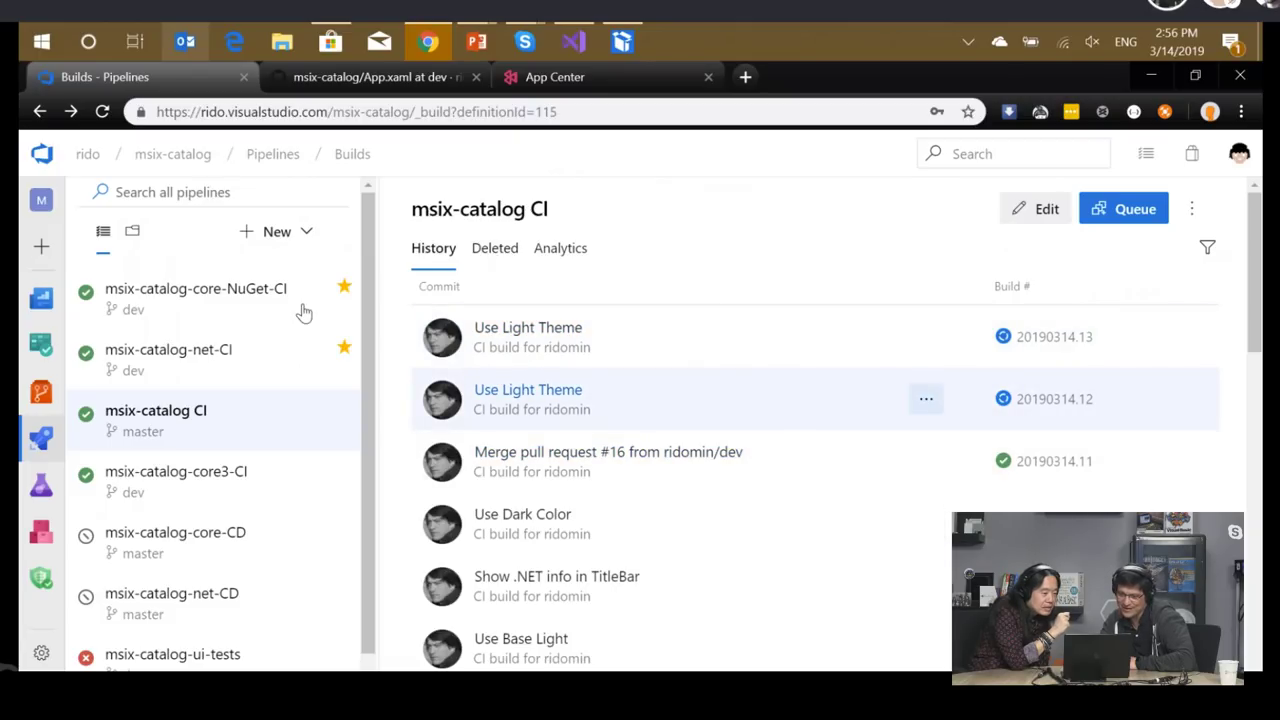
- Open the "Use Light Theme" build of msix-catalog-core3-CI and follow its job logs
{"action": "left_click", "coordinate": [183, 488]}
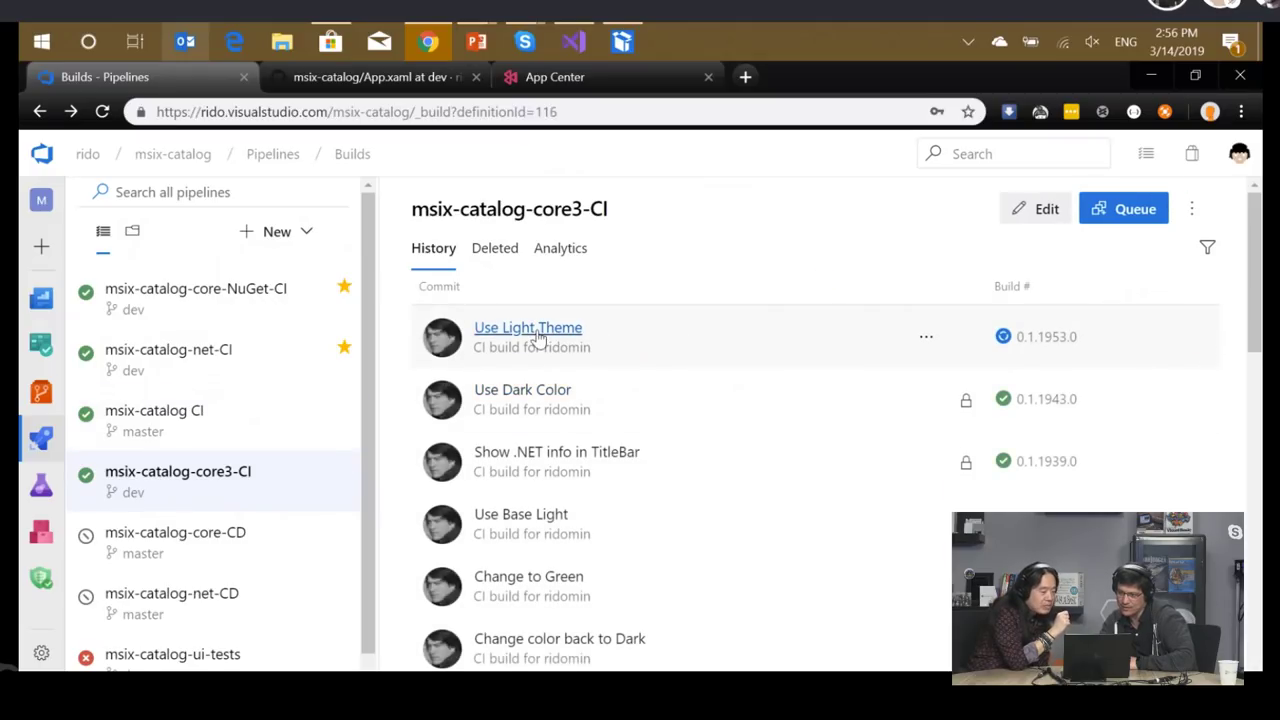
{"action": "left_click", "coordinate": [537, 336]}
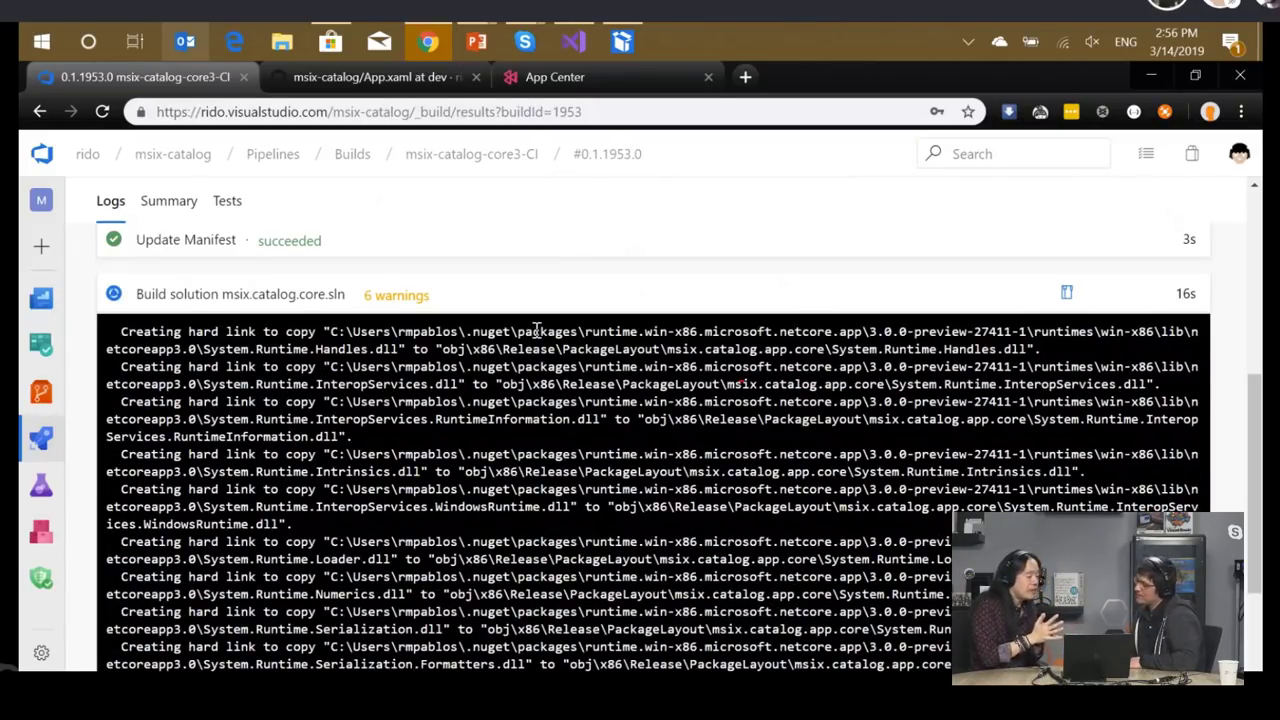
{"action": "scroll", "coordinate": [650, 450], "scroll_direction": "up", "scroll_amount": 3}
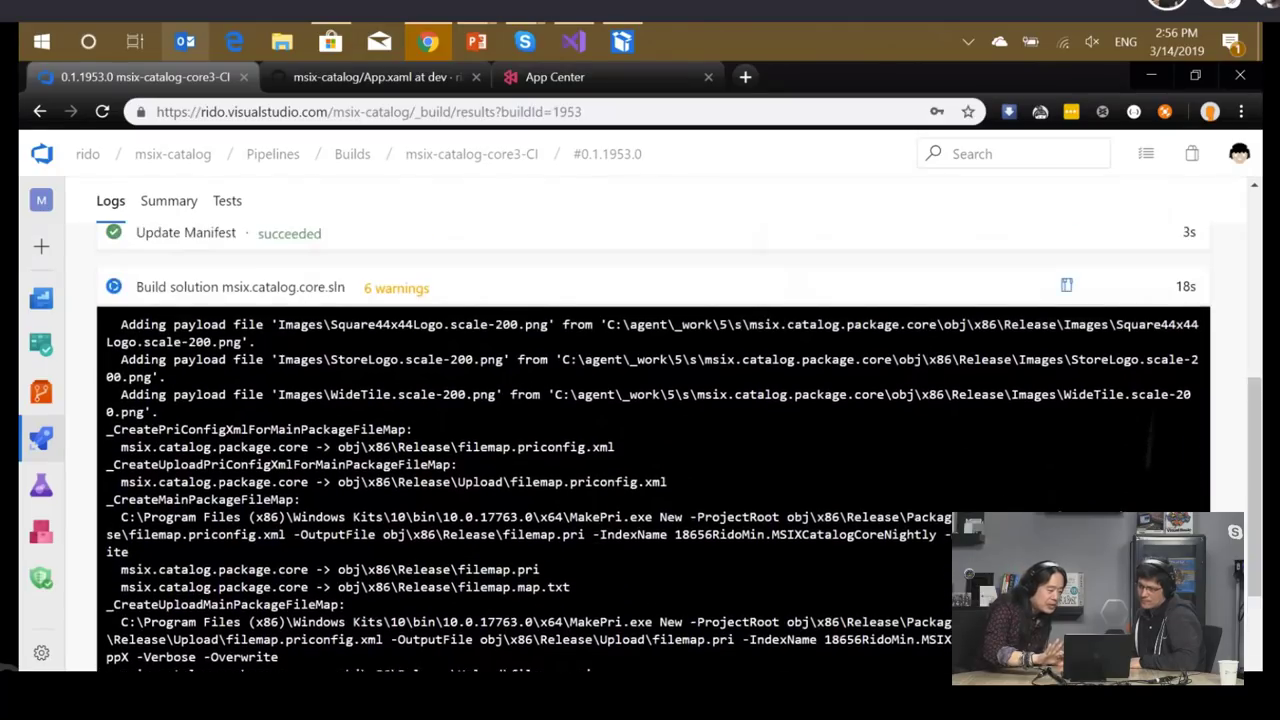
{"action": "scroll", "coordinate": [650, 450], "scroll_direction": "up", "scroll_amount": 1}
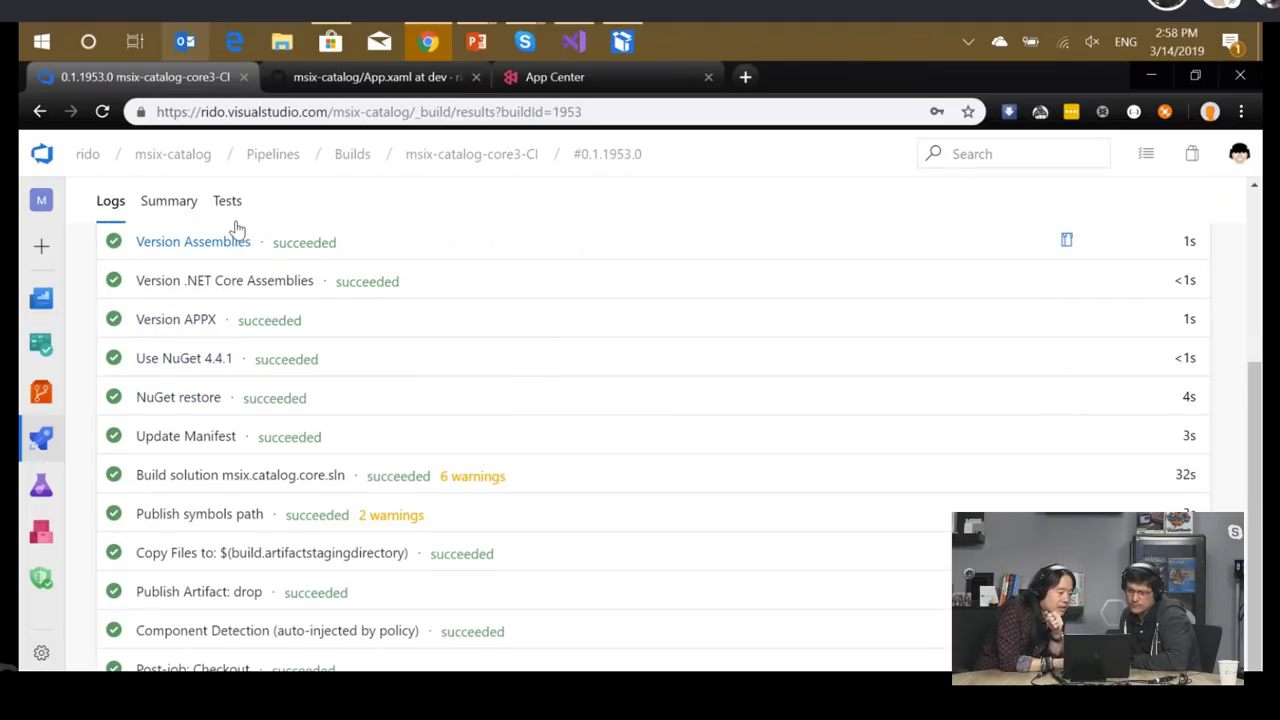
- From the build summary, view the contents of the drop artifact and expand its AppxPackages folder
{"action": "left_click", "coordinate": [166, 204]}
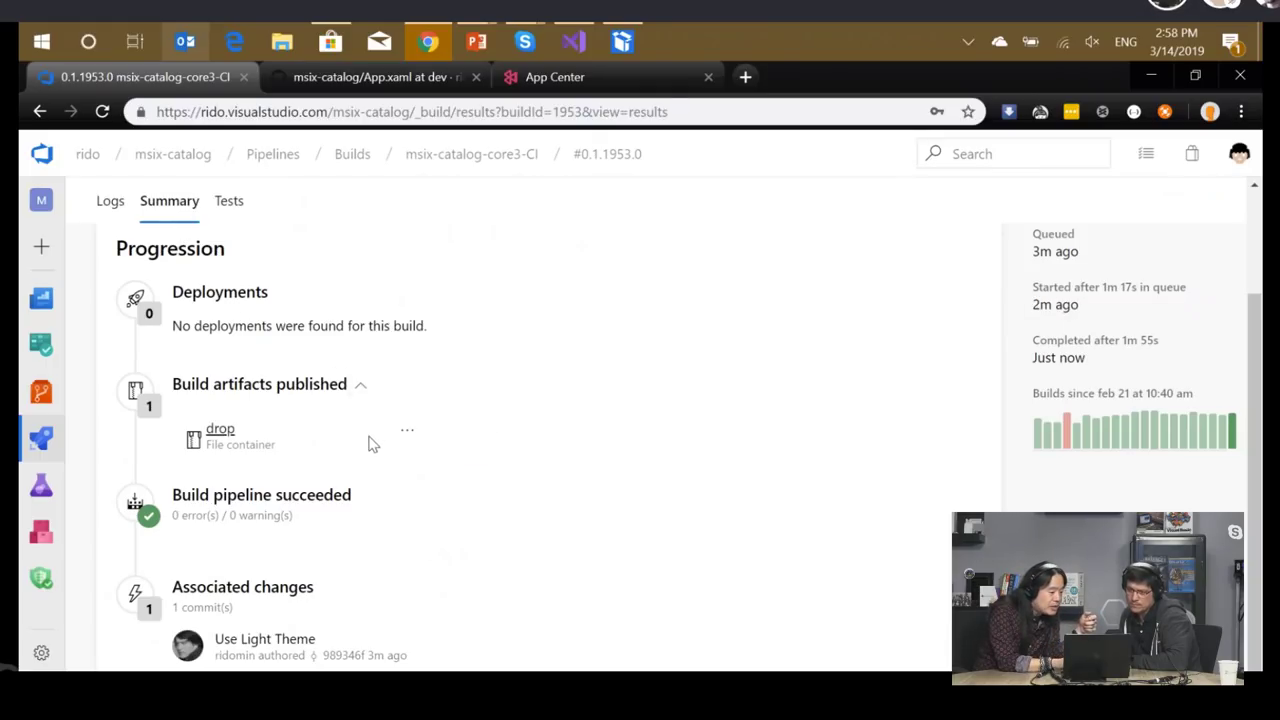
{"action": "left_click", "coordinate": [407, 430]}
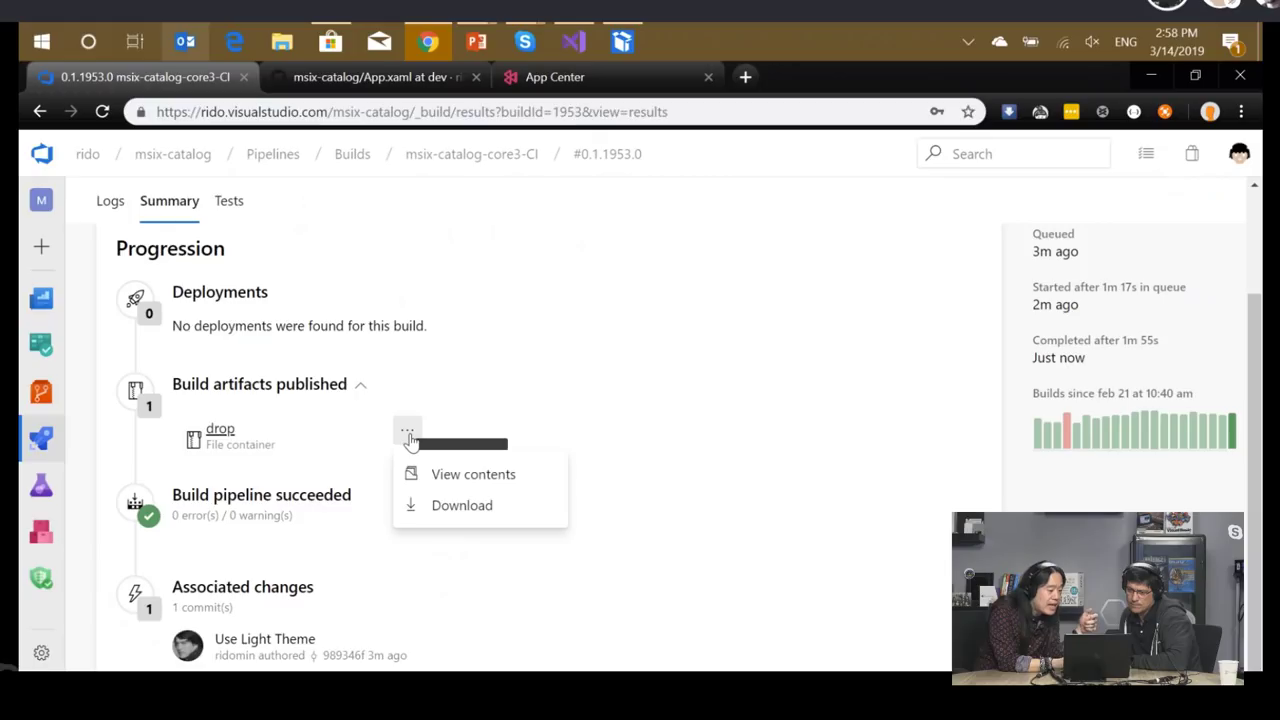
{"action": "left_click", "coordinate": [445, 478]}
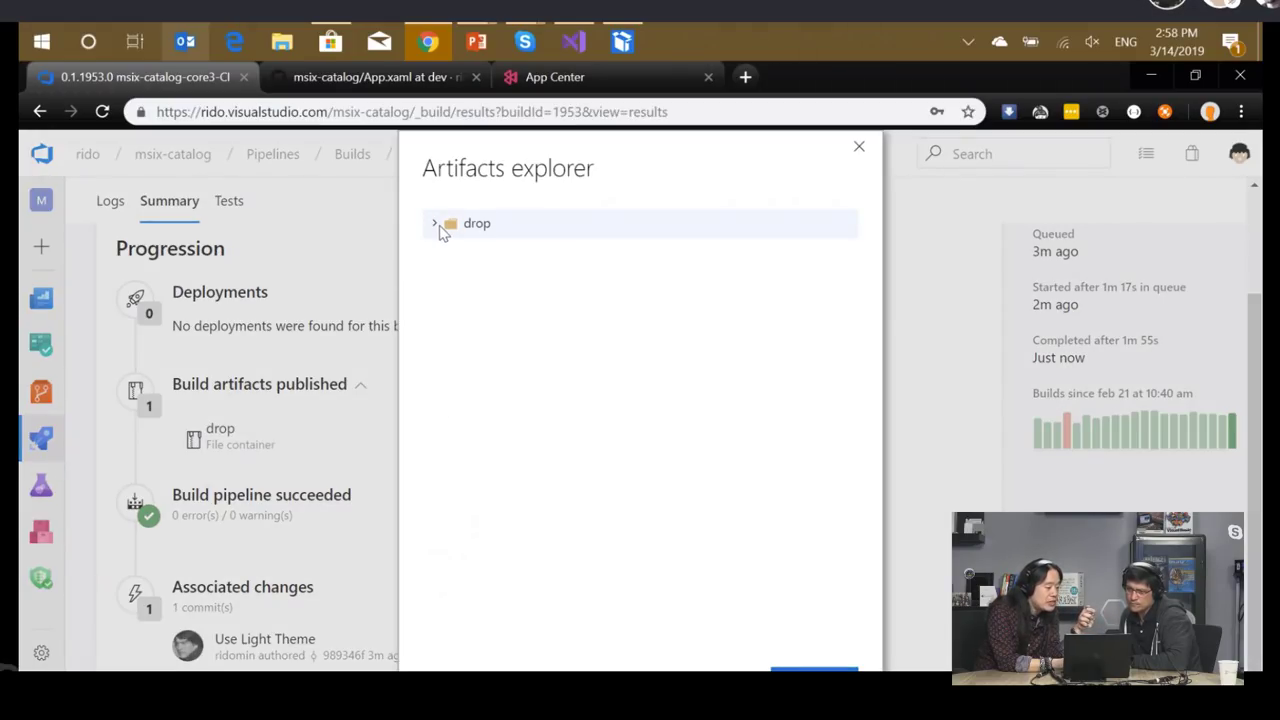
{"action": "left_click", "coordinate": [440, 228]}
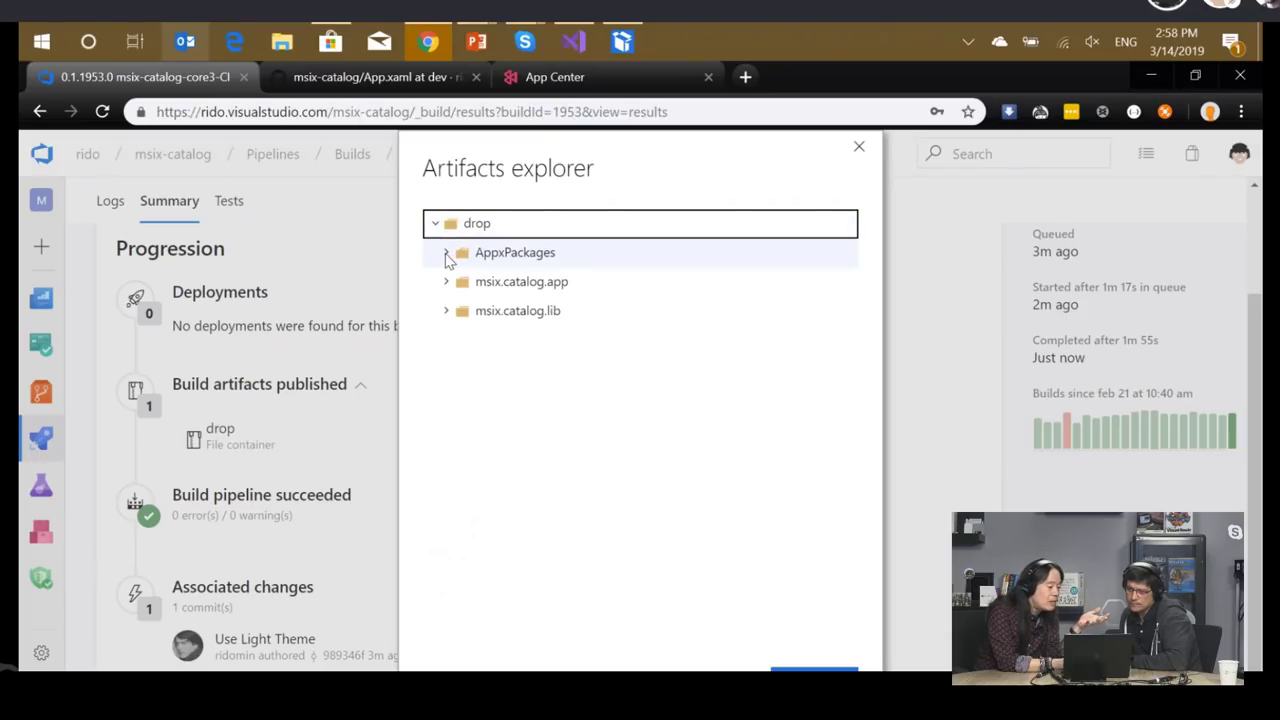
{"action": "left_click", "coordinate": [447, 254]}
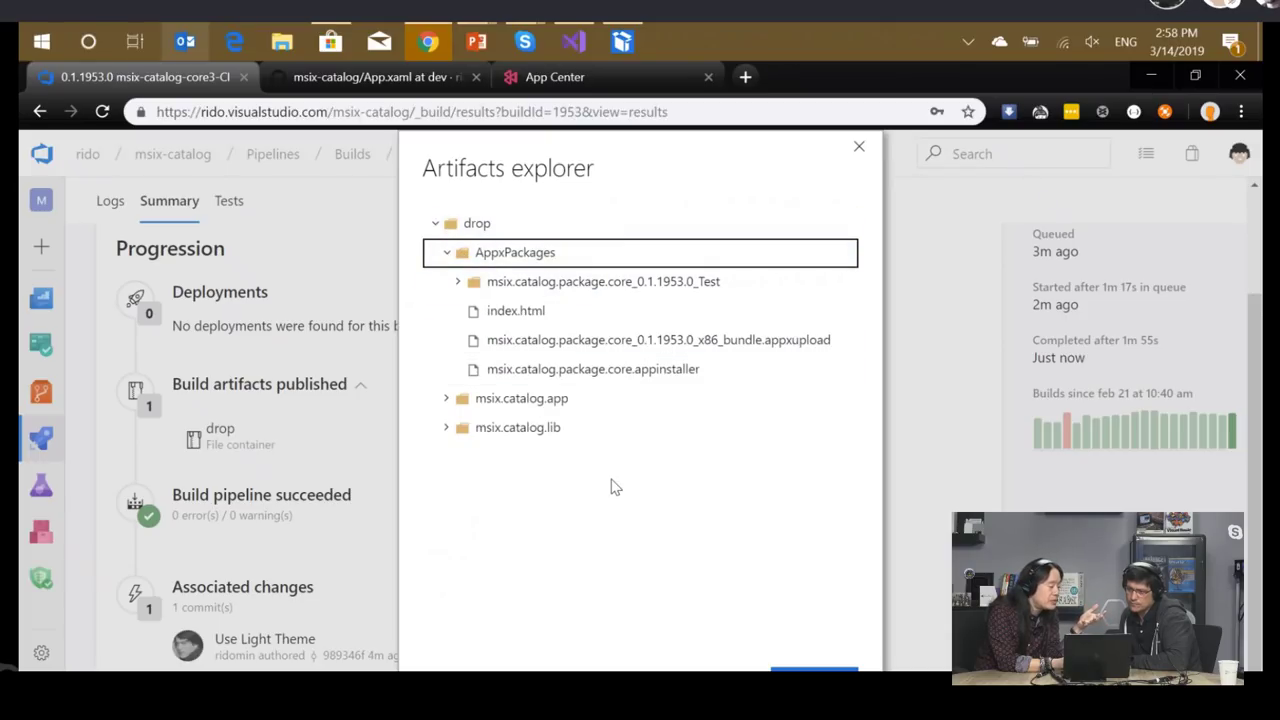